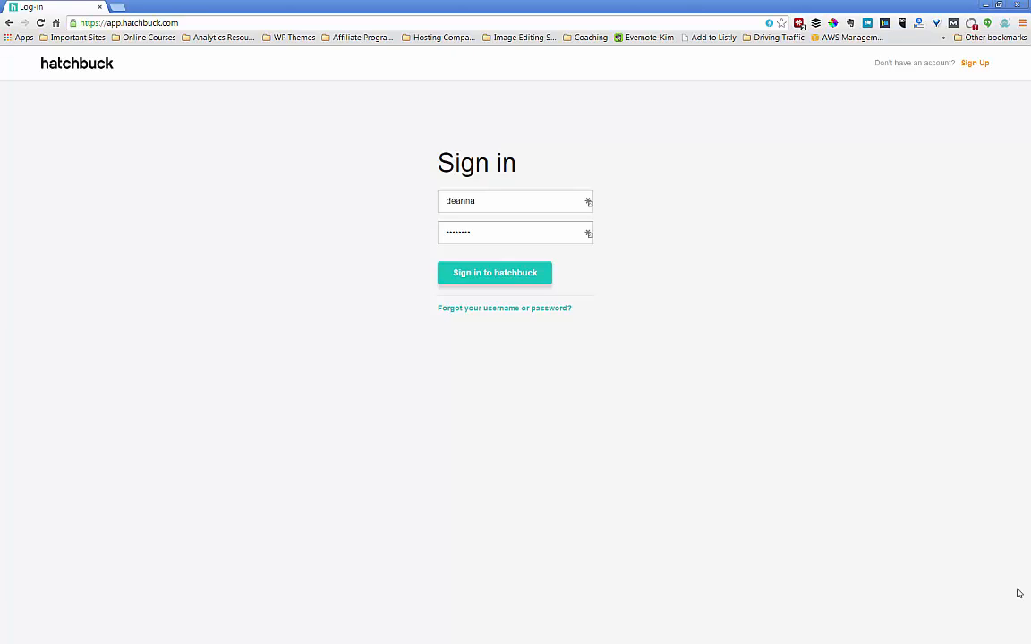
- Sign in to Hatchbuck to load the Dashboard's recent activity feed
left_click(516, 279)
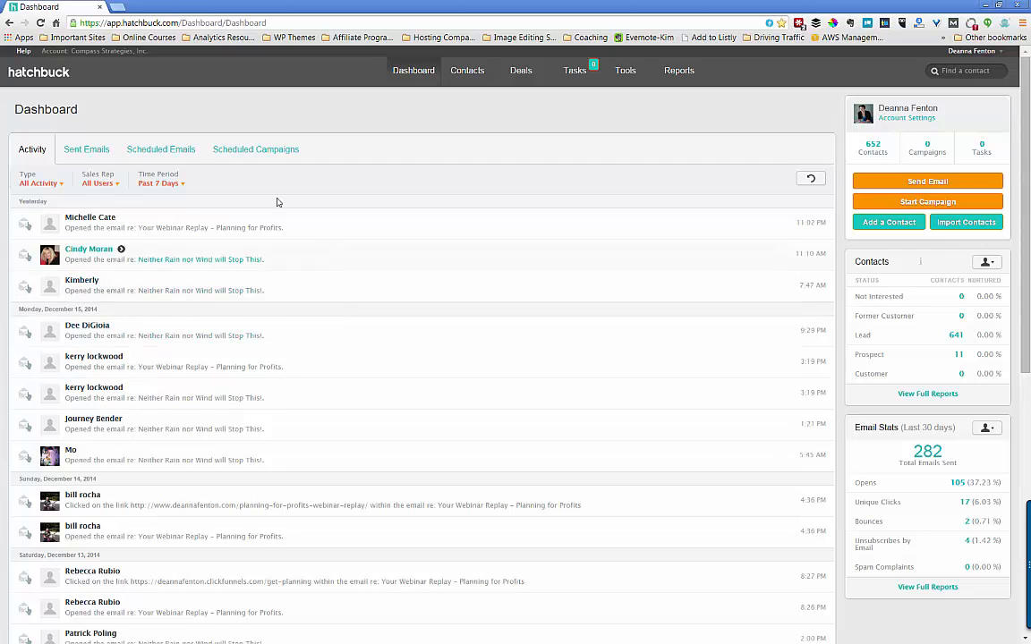
left_click(30, 185)
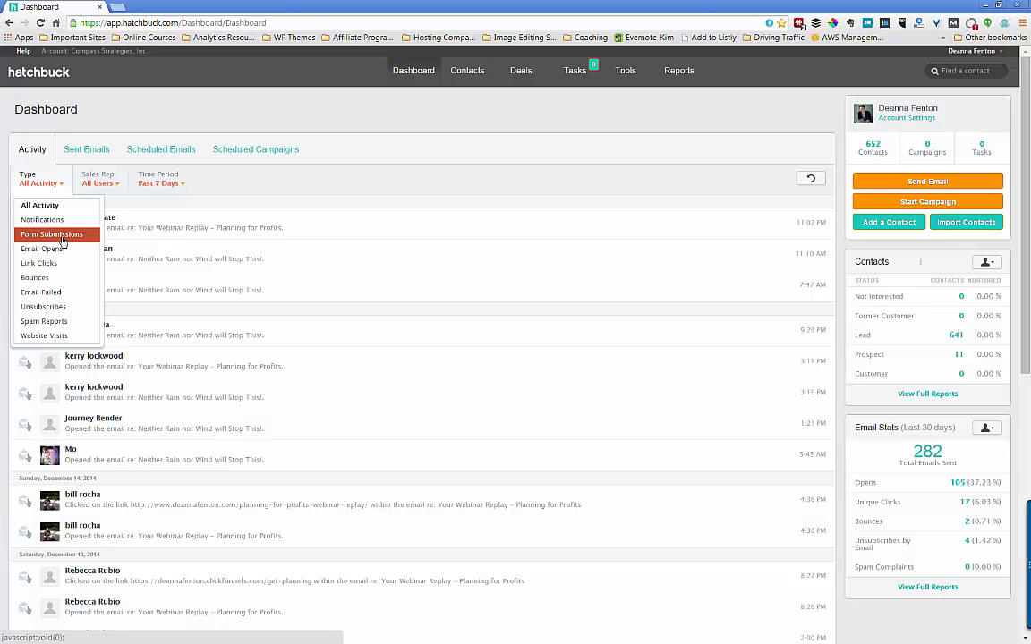
left_click(36, 278)
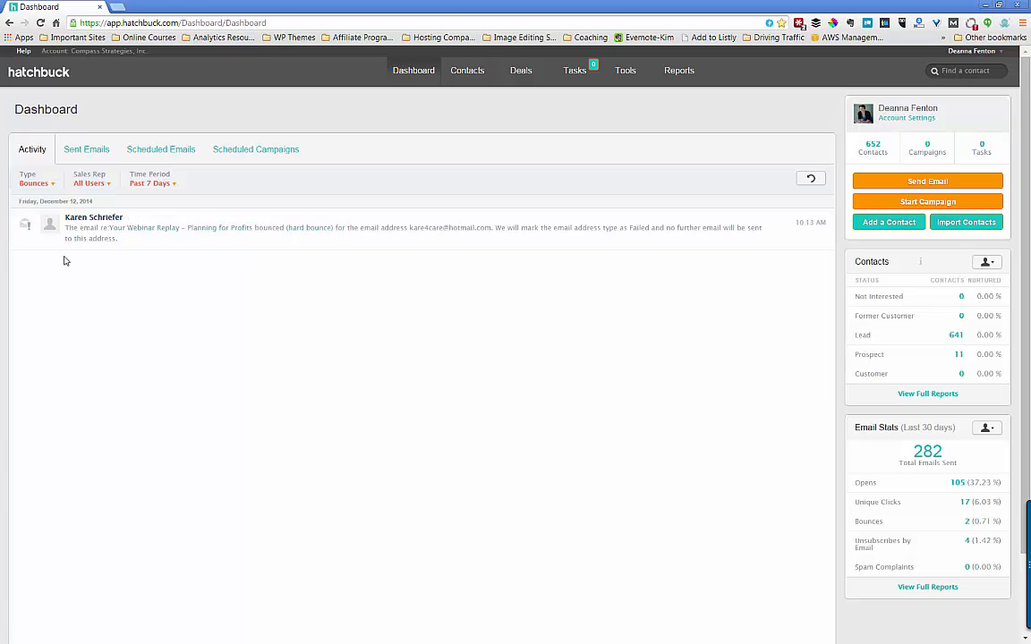
left_click(36, 182)
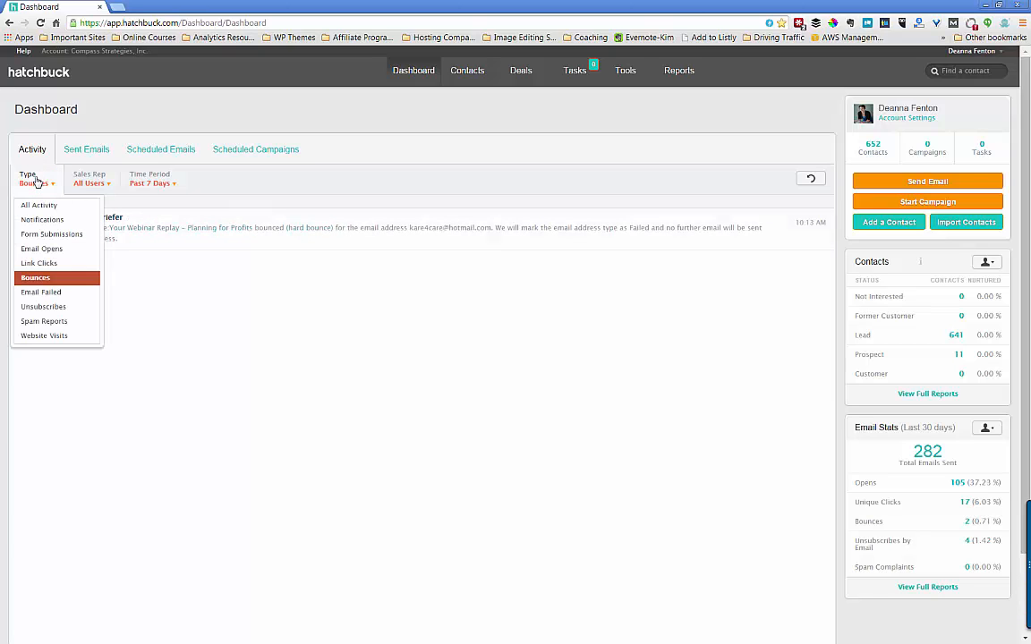
left_click(38, 204)
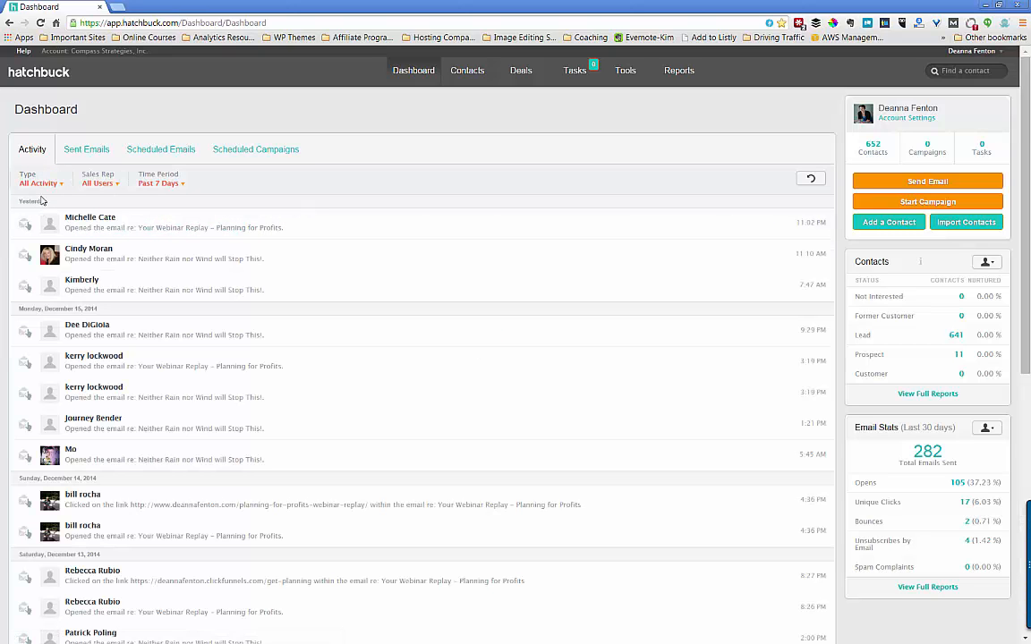
left_click(100, 183)
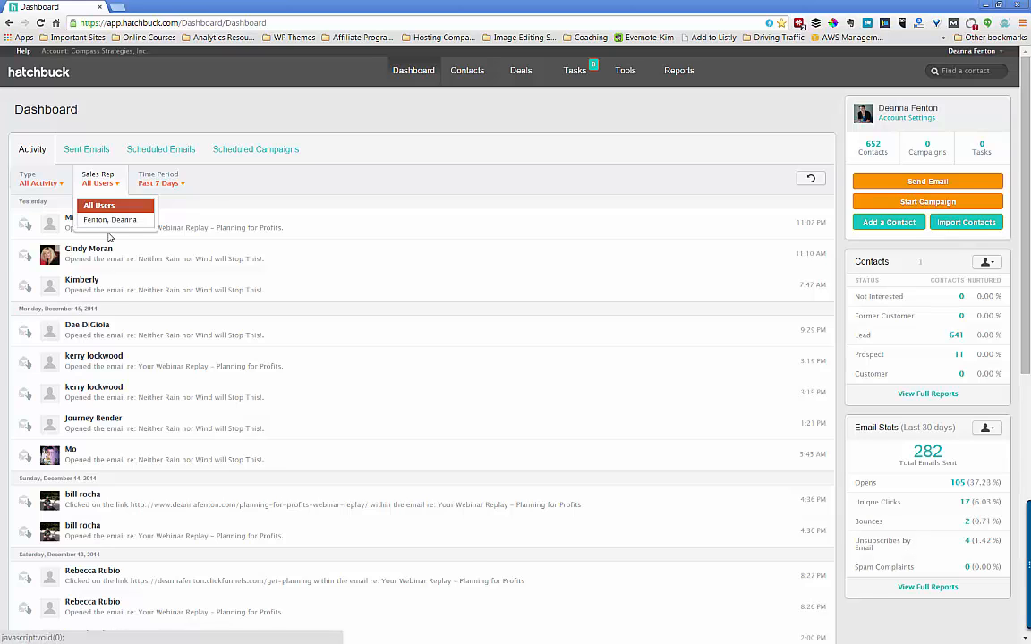
left_click(242, 178)
left_click(165, 184)
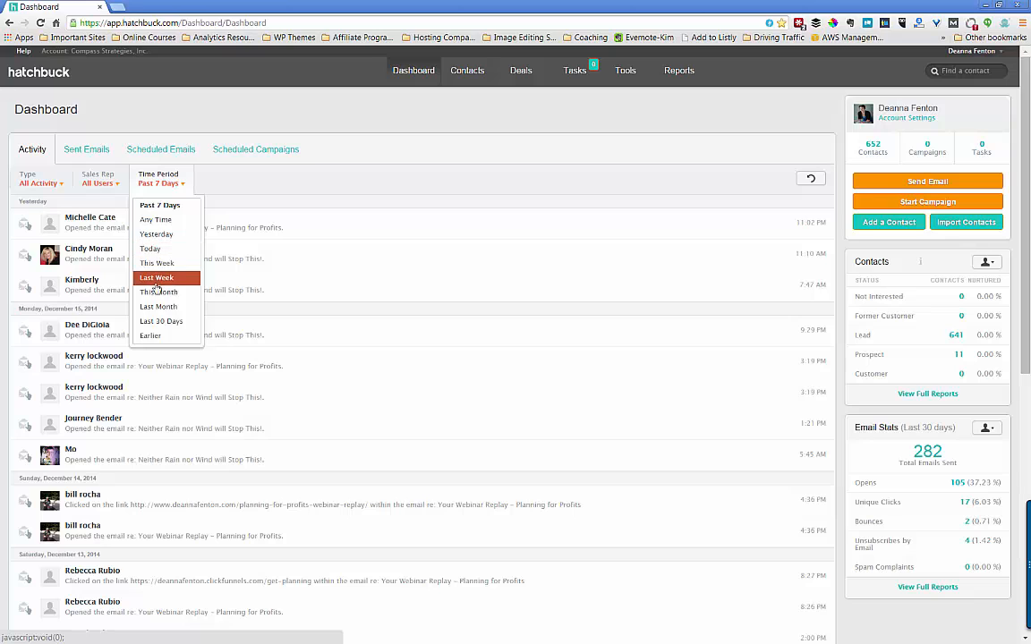
left_click(240, 170)
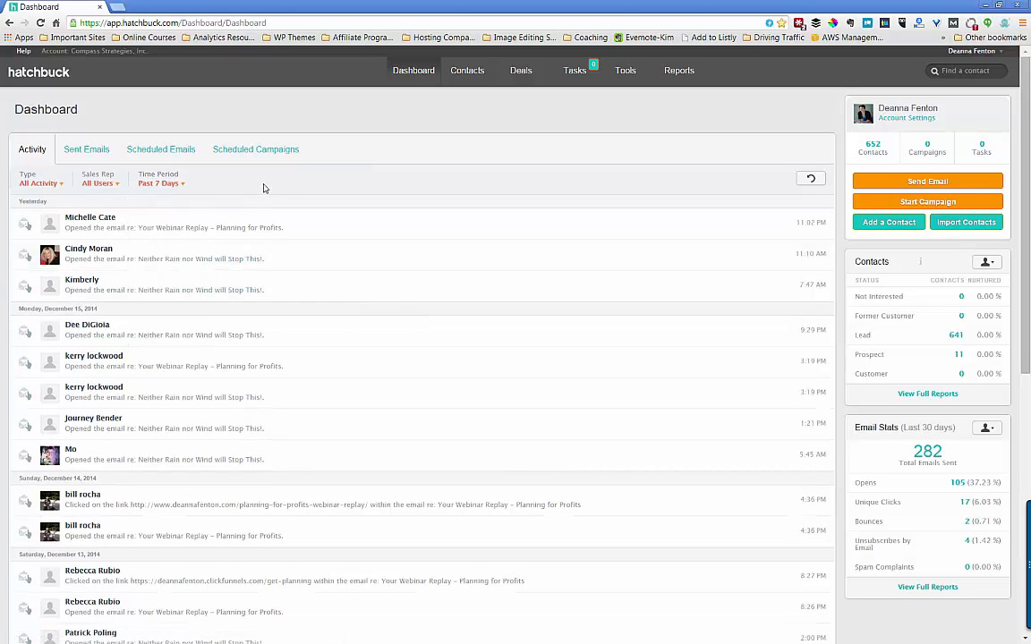
left_click(73, 154)
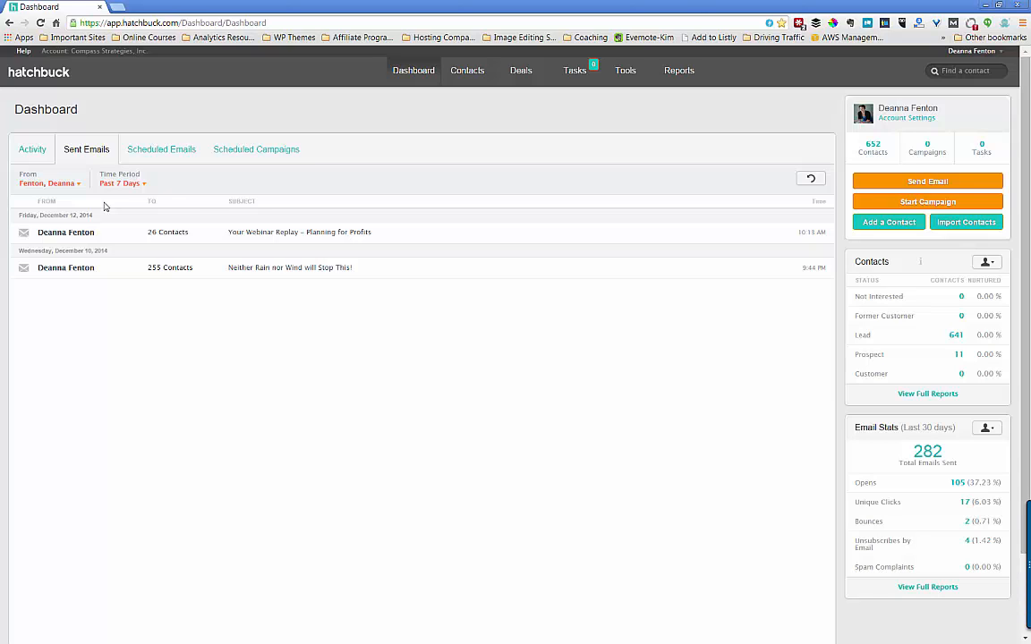
left_click(150, 156)
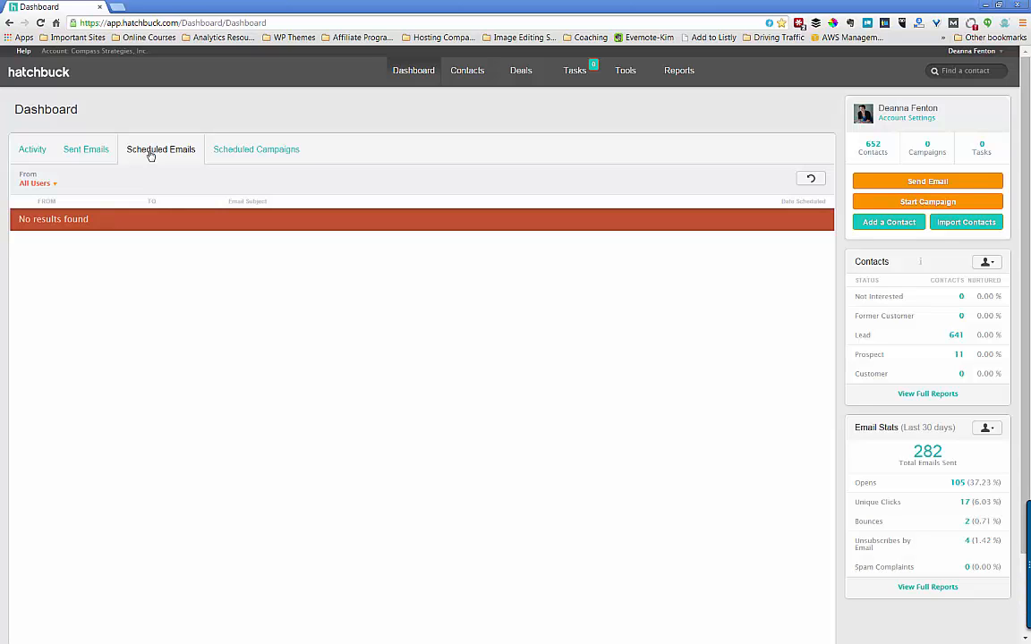
left_click(228, 155)
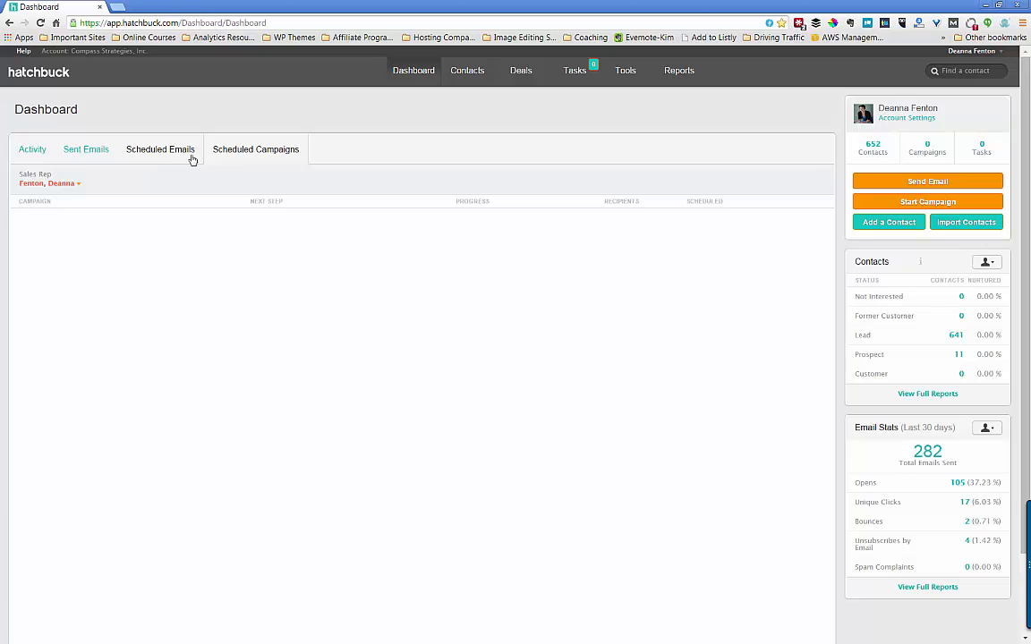
left_click(39, 154)
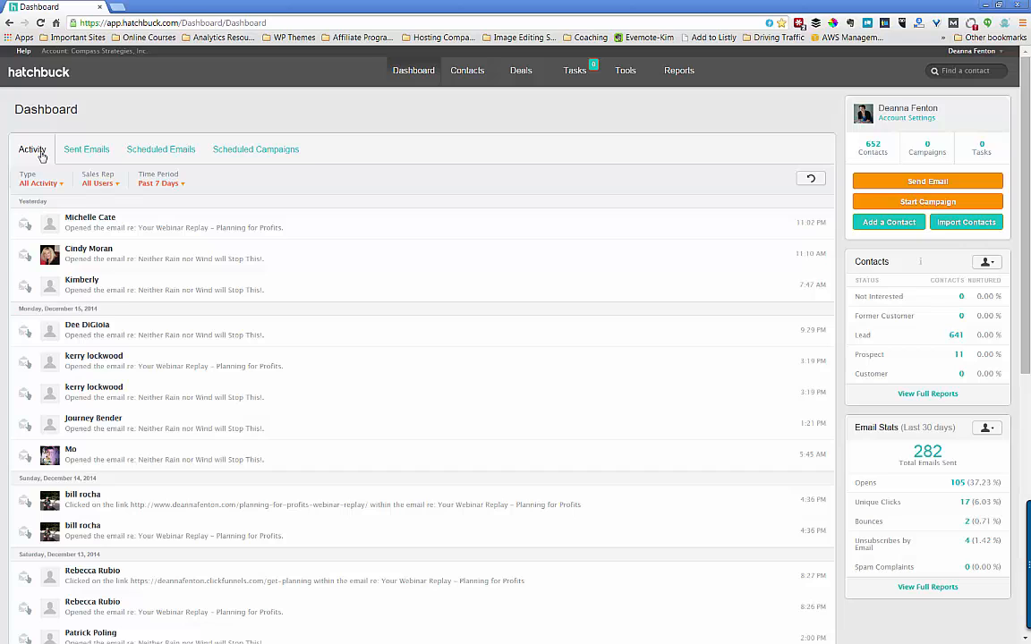
- Go to the Contacts list of 652 contacts and look at the Actions dropdown
left_click(464, 72)
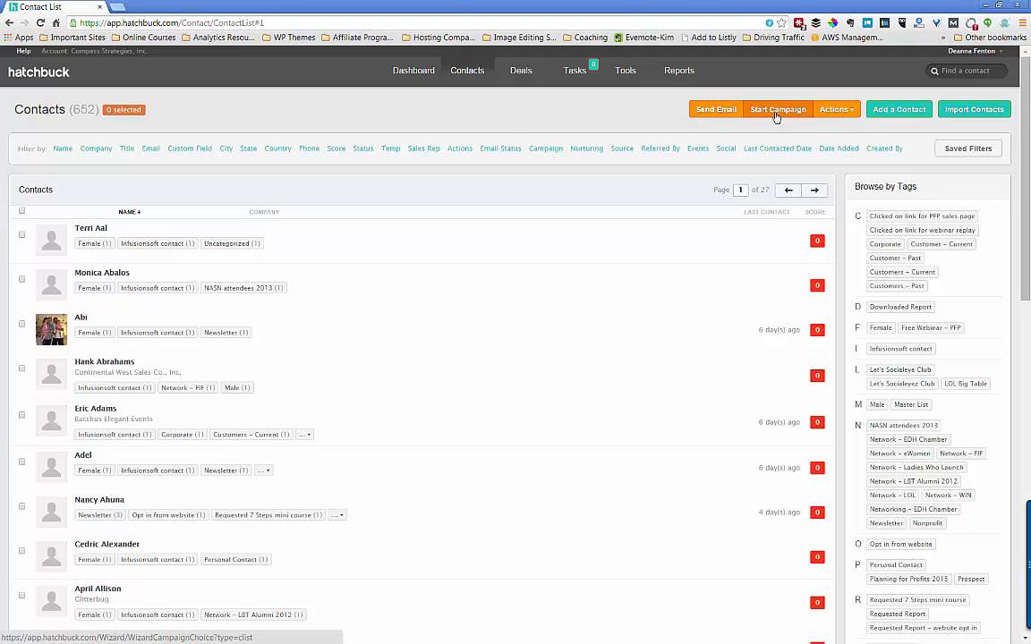
left_click(836, 109)
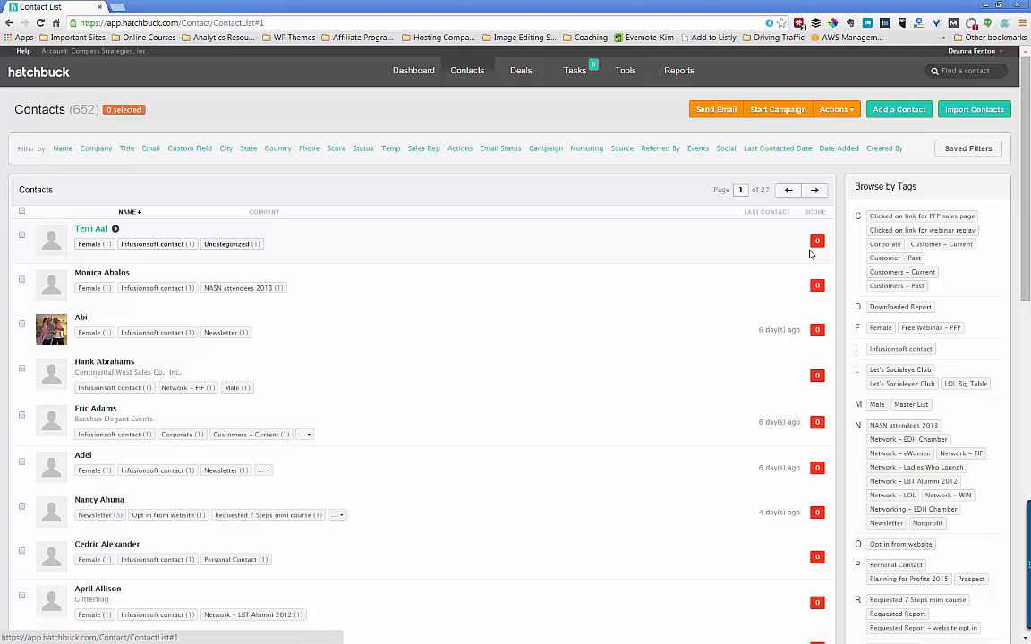
- Apply the Customers – Current tag filter (23 contacts), then remove that tag condition
left_click(891, 276)
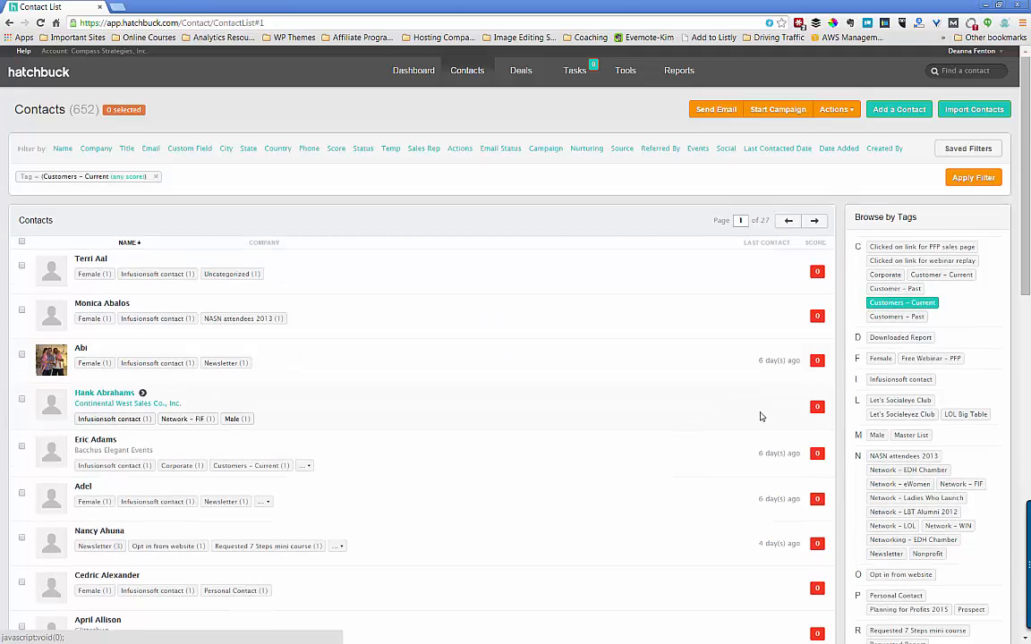
scroll(898, 481, "down", 1)
scroll(898, 482, "down", 2)
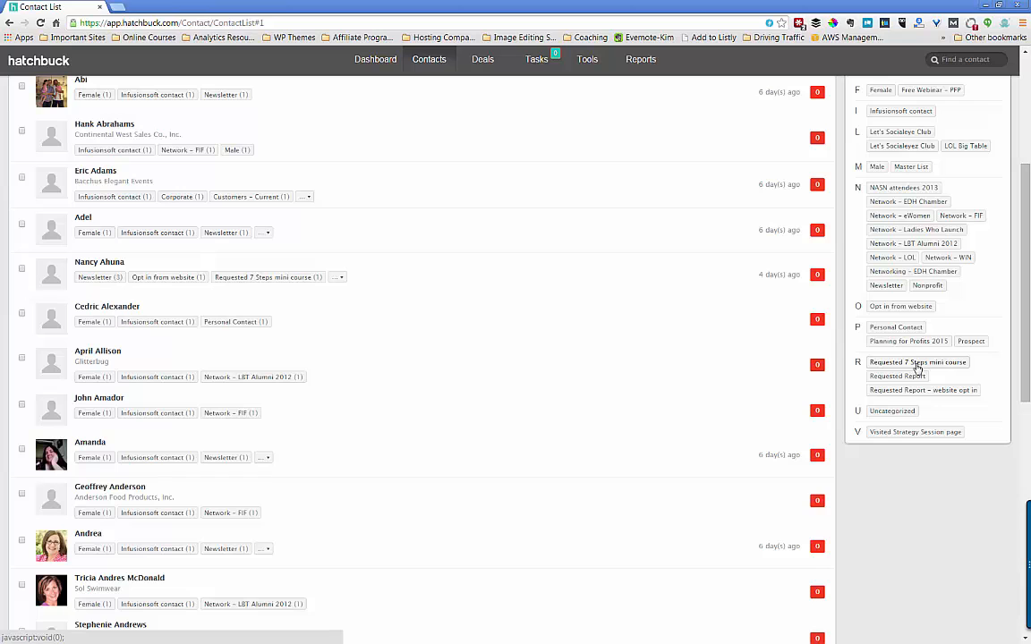
scroll(864, 296, "up", 2)
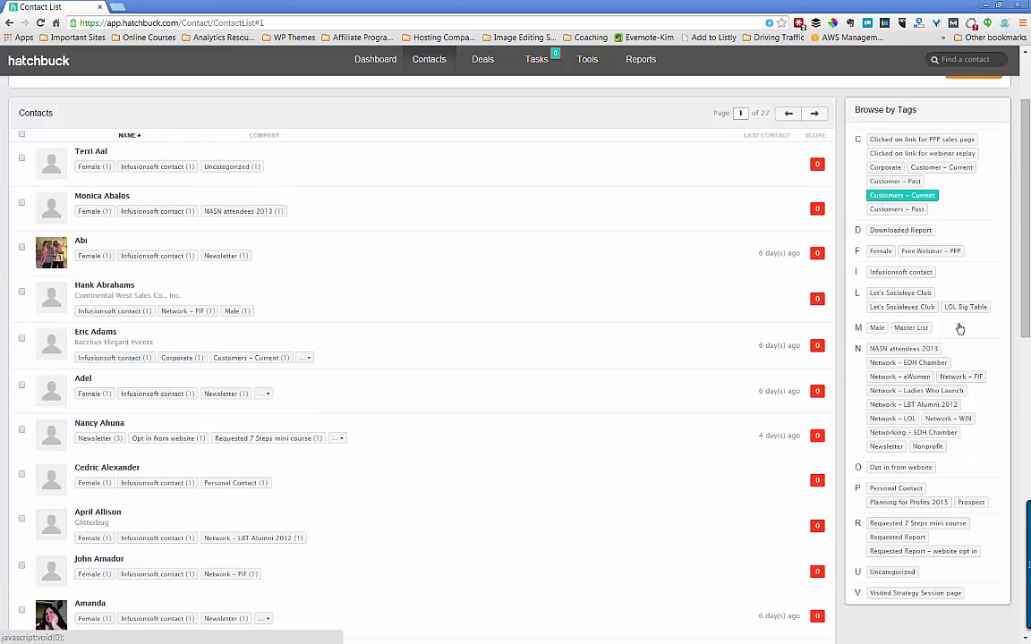
scroll(864, 296, "up", 2)
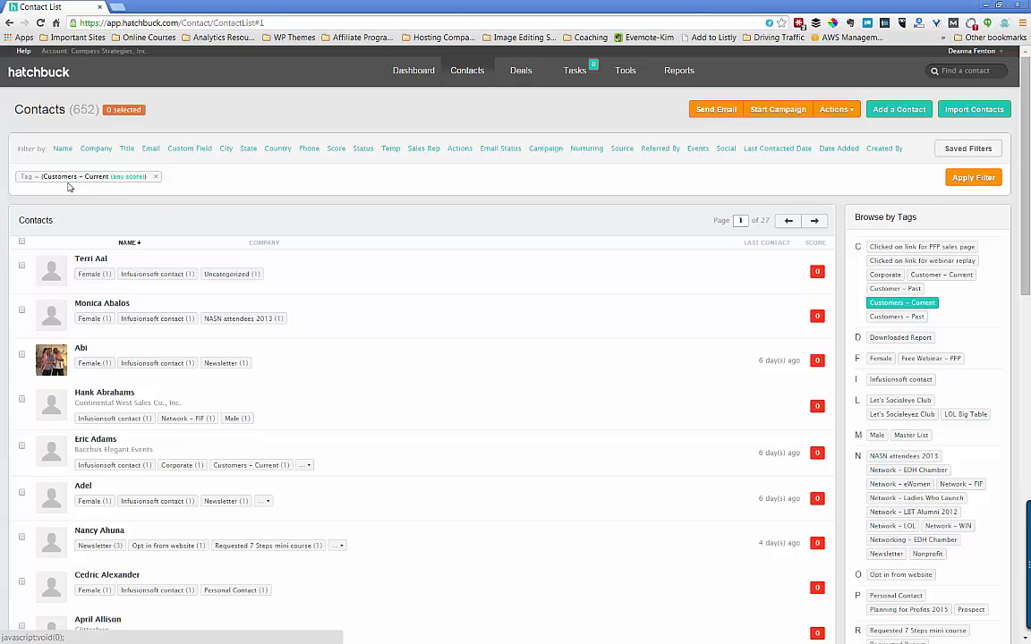
left_click(984, 178)
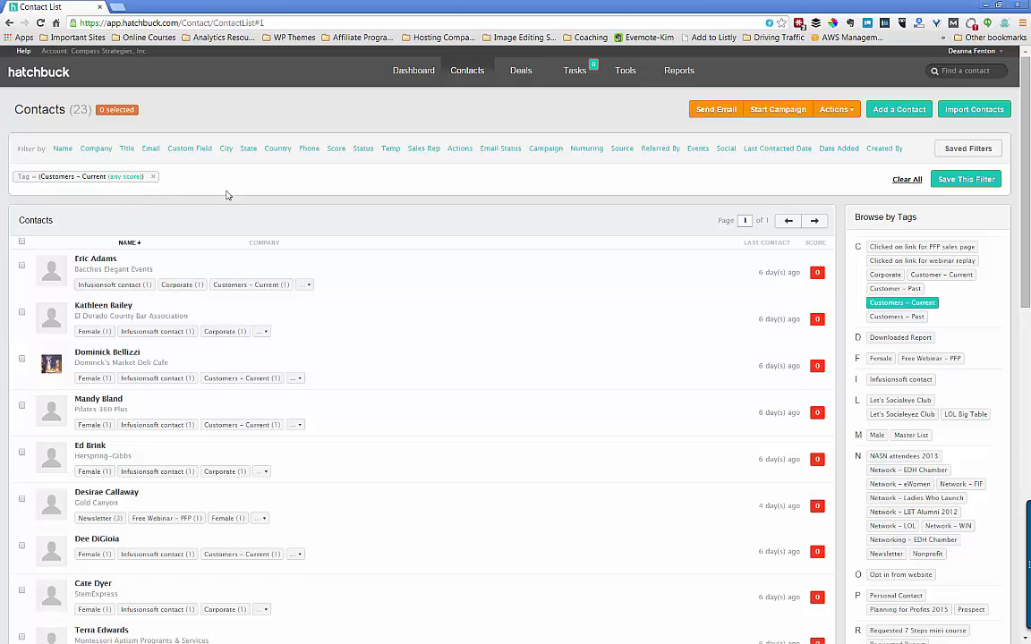
left_click(153, 176)
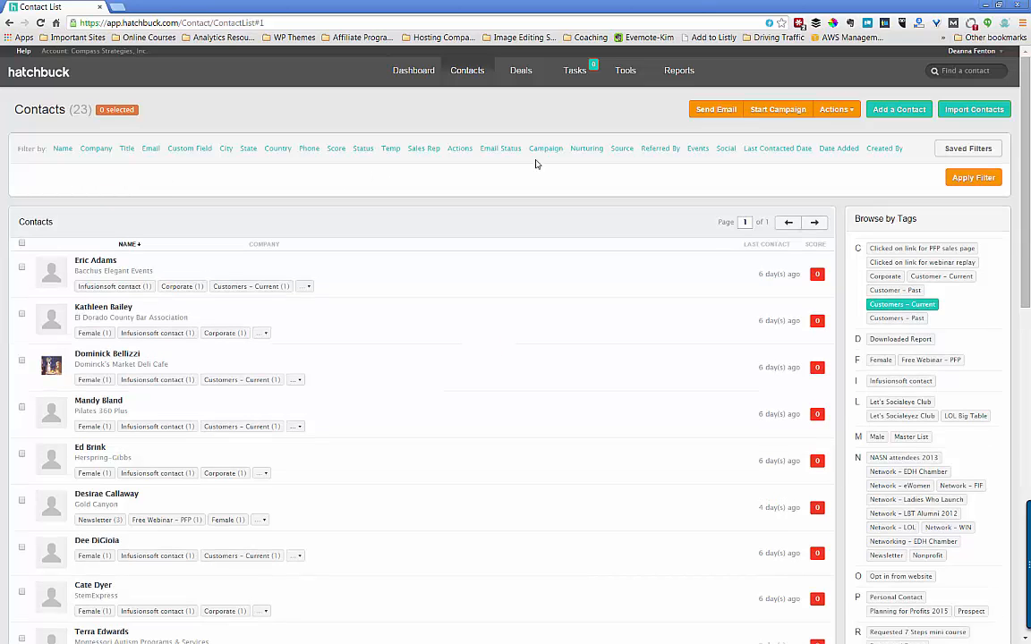
- Filter contacts to Network – EDH Chamber while excluding Newsletter, yielding 75 contacts
left_click(971, 179)
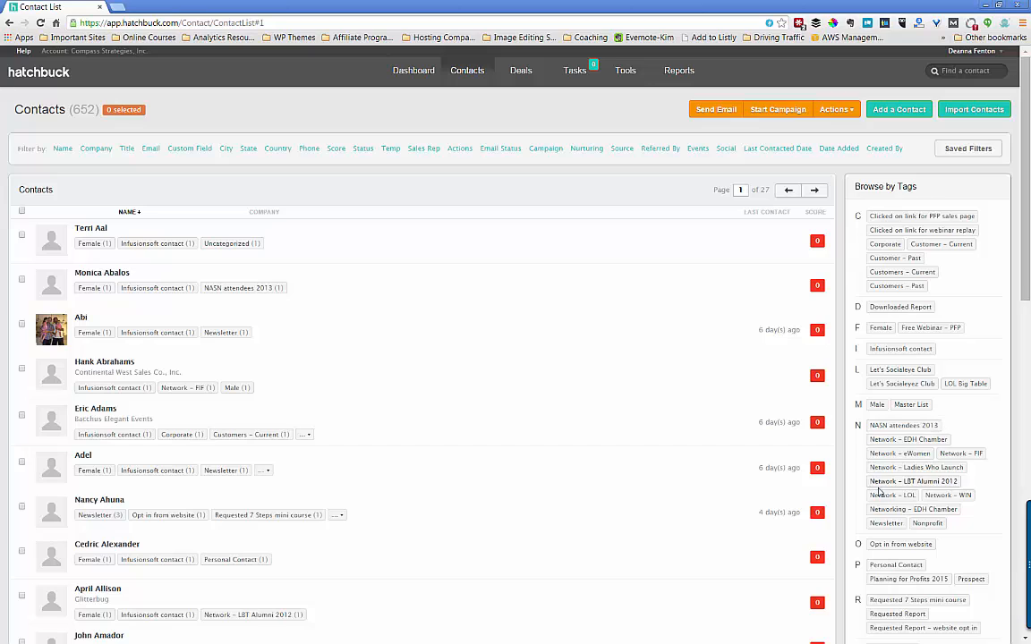
left_click(920, 443)
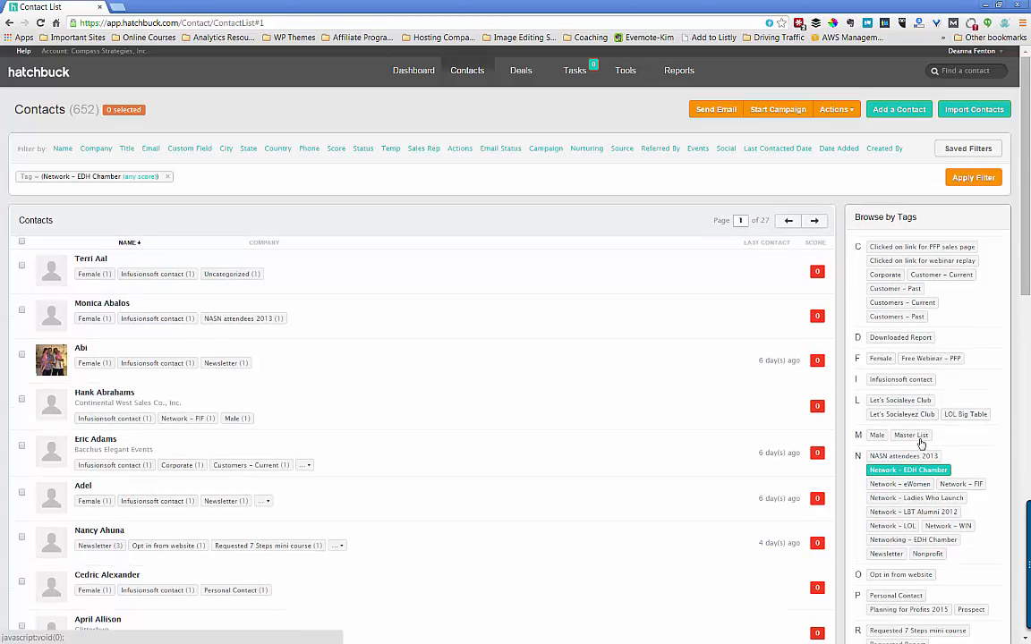
scroll(985, 510, "down", 3)
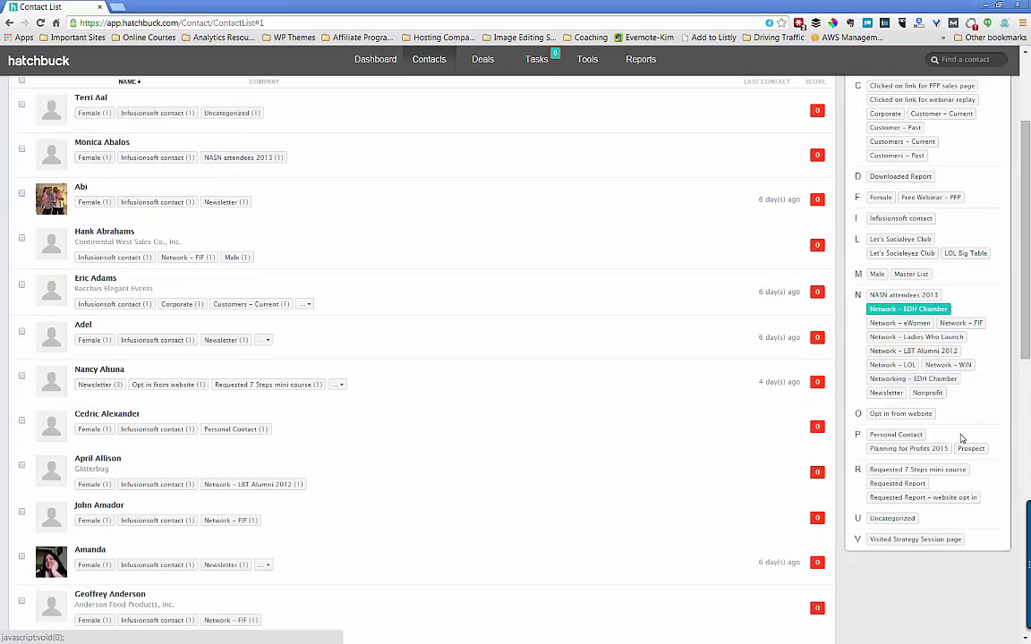
left_click(891, 396)
left_click(892, 396)
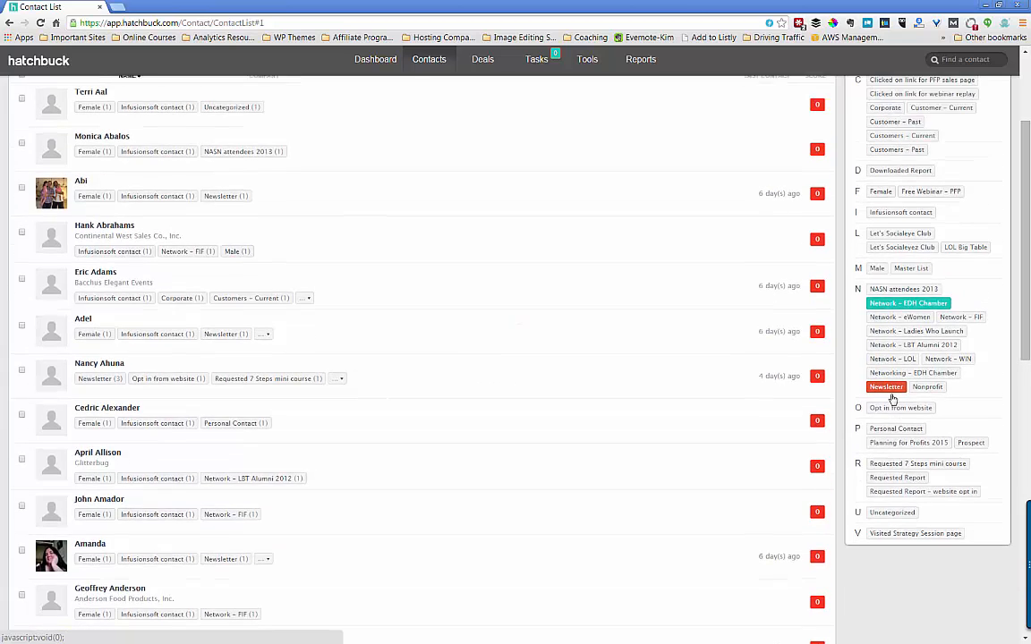
scroll(709, 406, "up", 3)
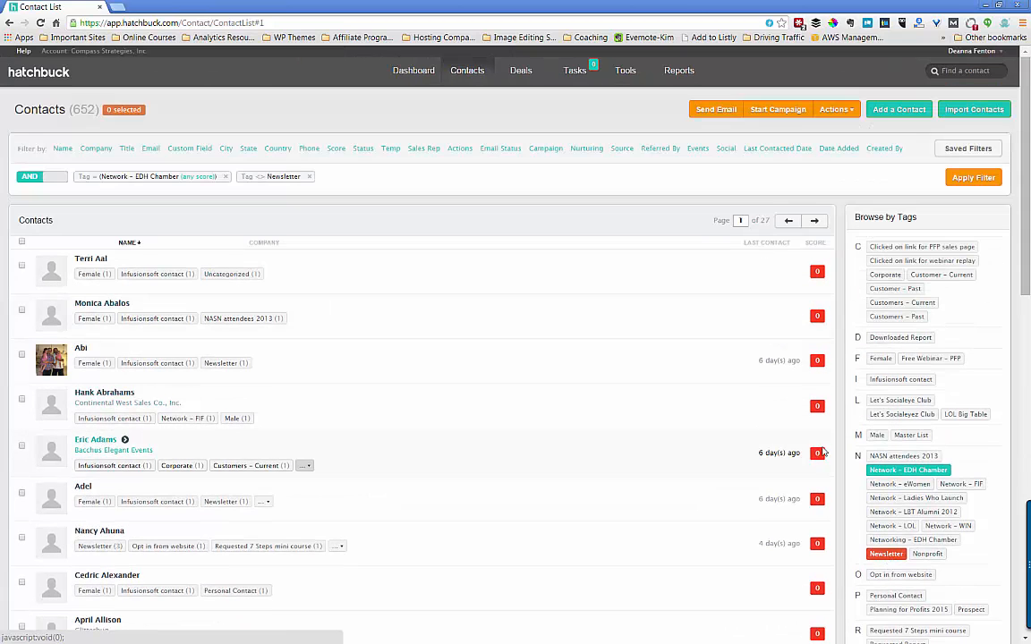
left_click(970, 179)
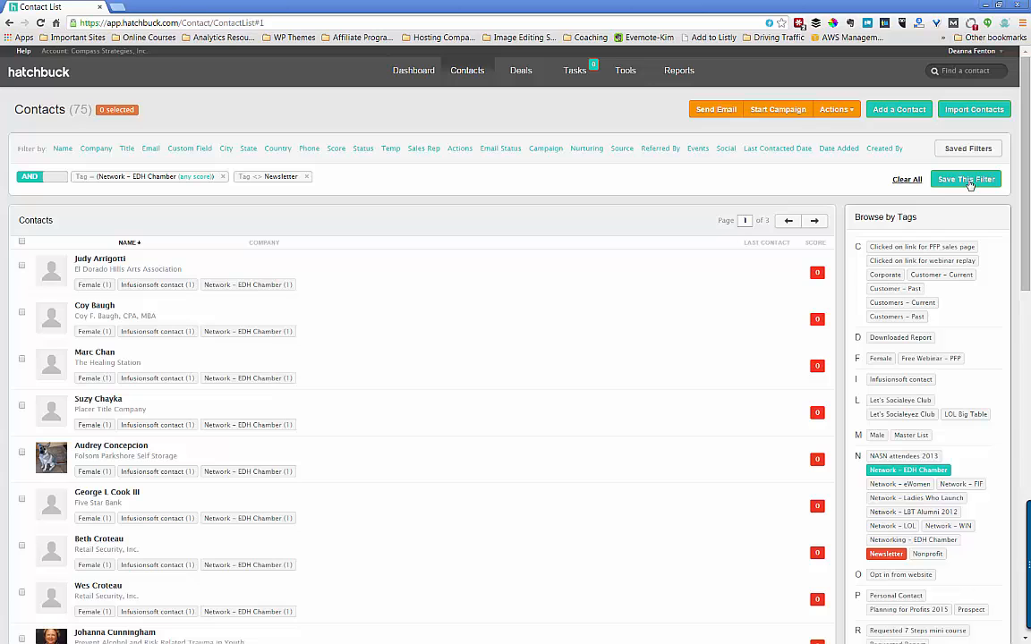
- Clear All tag filters so the list shows all 652 contacts across 27 pages
left_click(908, 180)
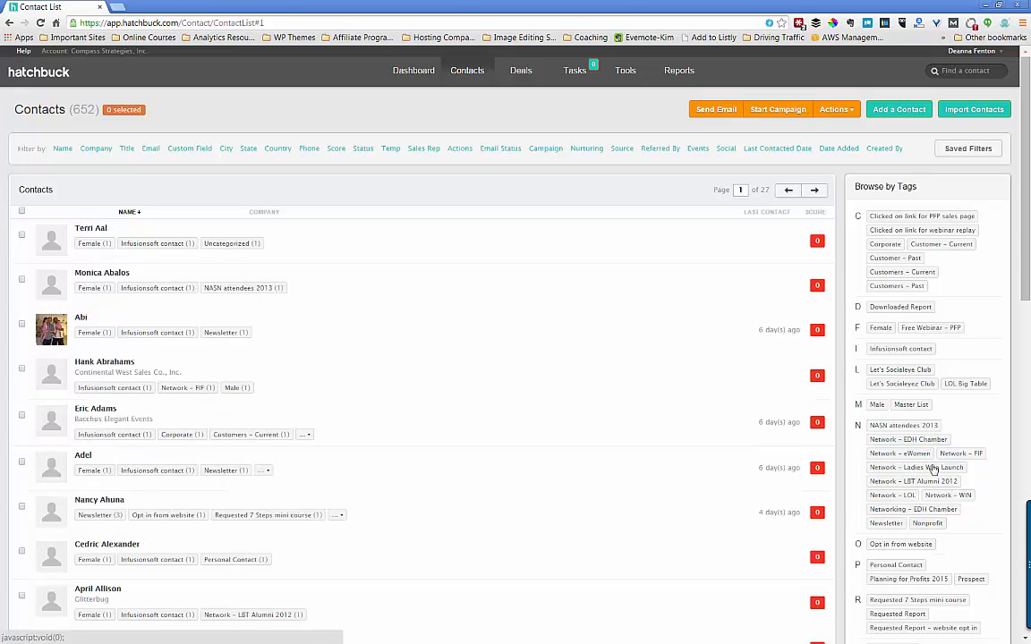
scroll(931, 422, "down", 1)
scroll(931, 422, "down", 2)
scroll(930, 422, "up", 3)
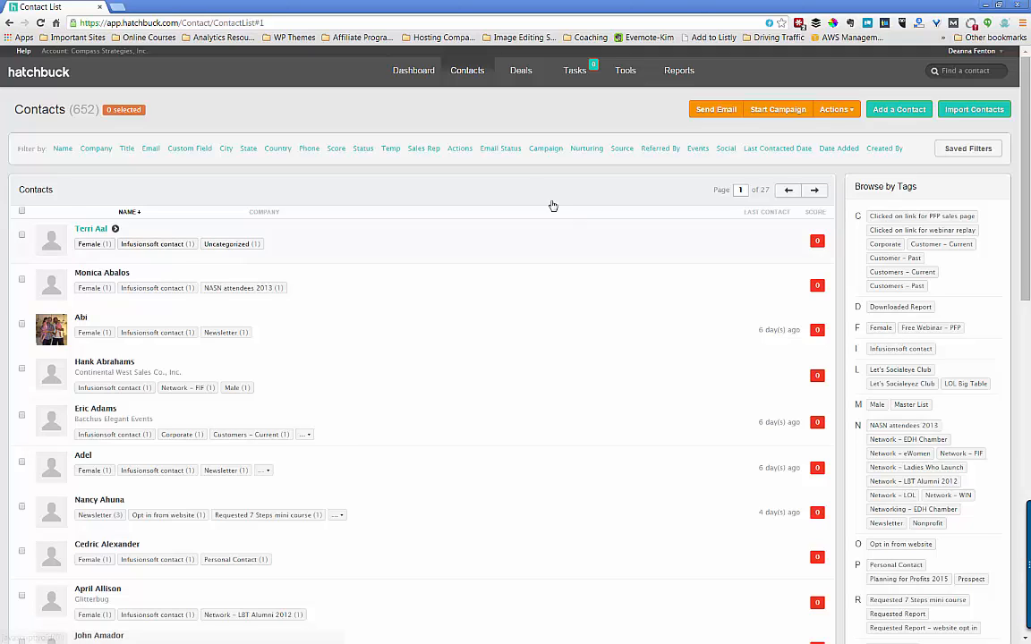
- Start a contact import to reach the CSV file upload step
left_click(974, 110)
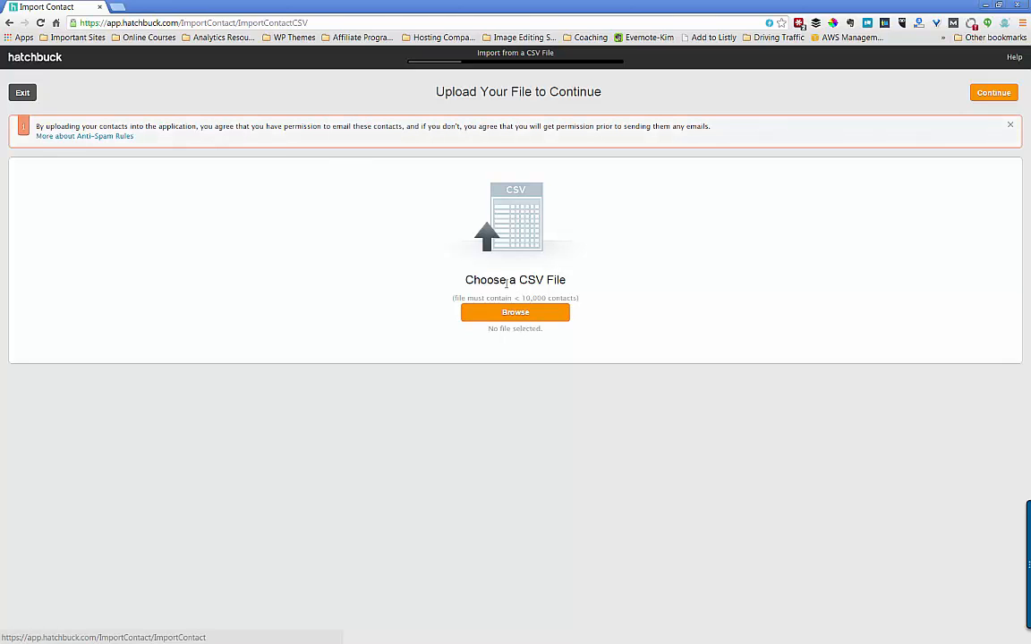
- Upload Infusionsoft-export_1-12052014.csv from the Desktop for the import
left_click(515, 315)
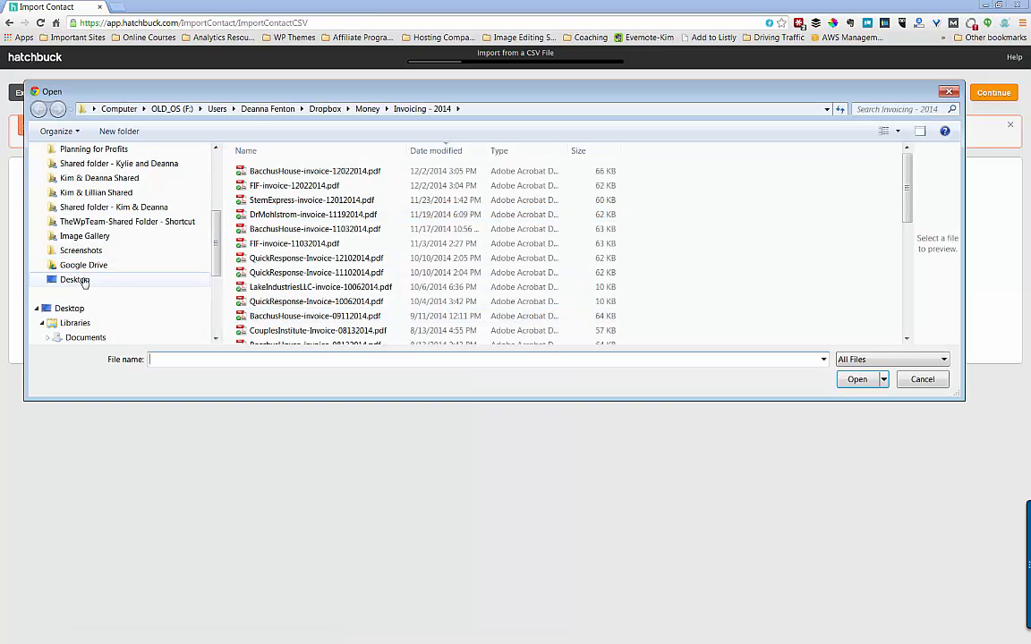
left_click(80, 281)
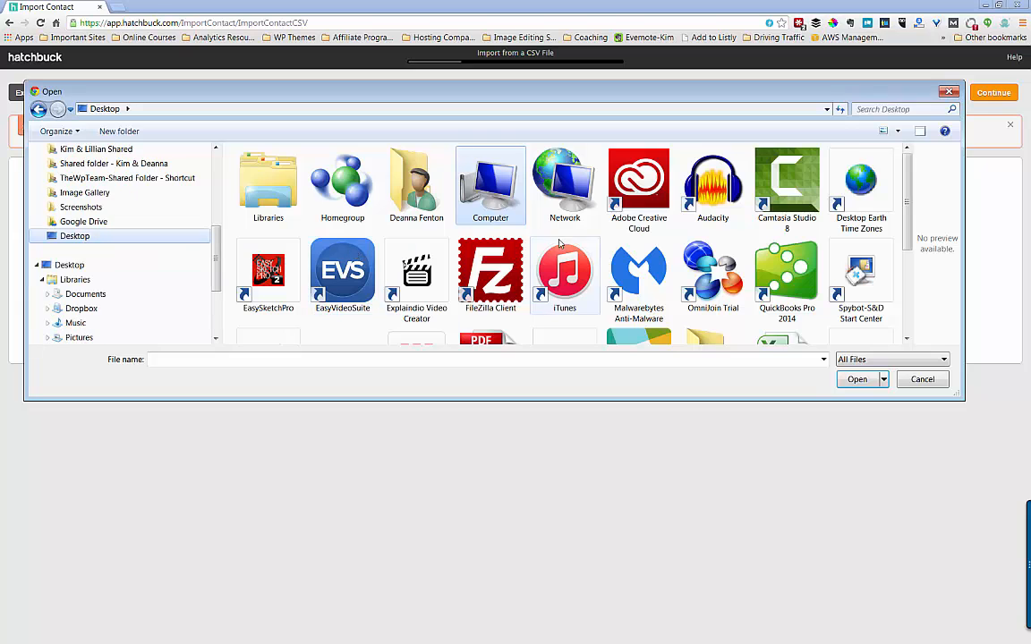
scroll(560, 243, "down", 3)
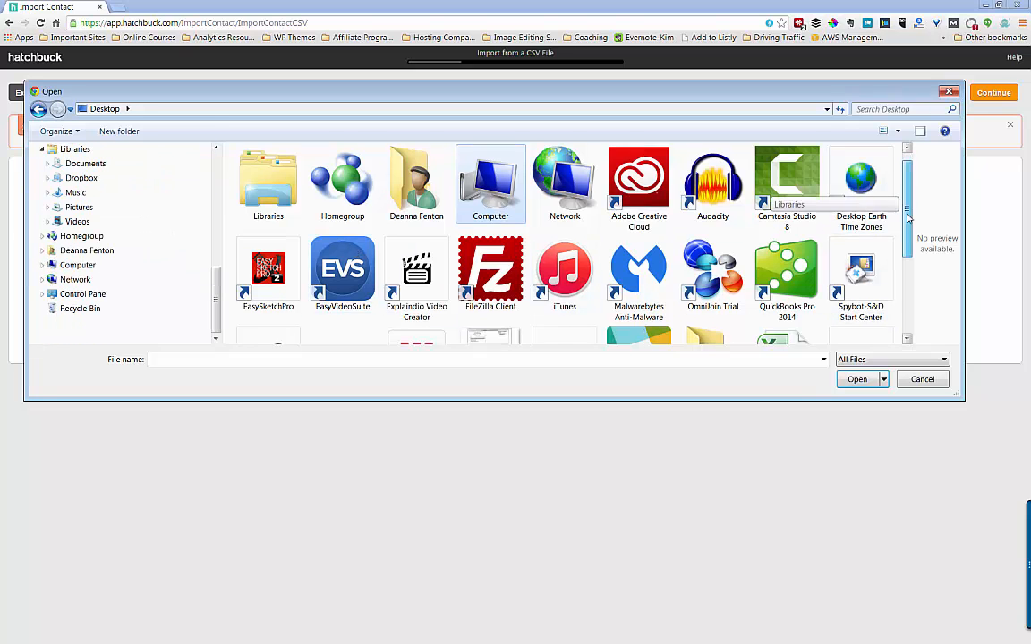
scroll(907, 216, "down", 2)
left_click(783, 267)
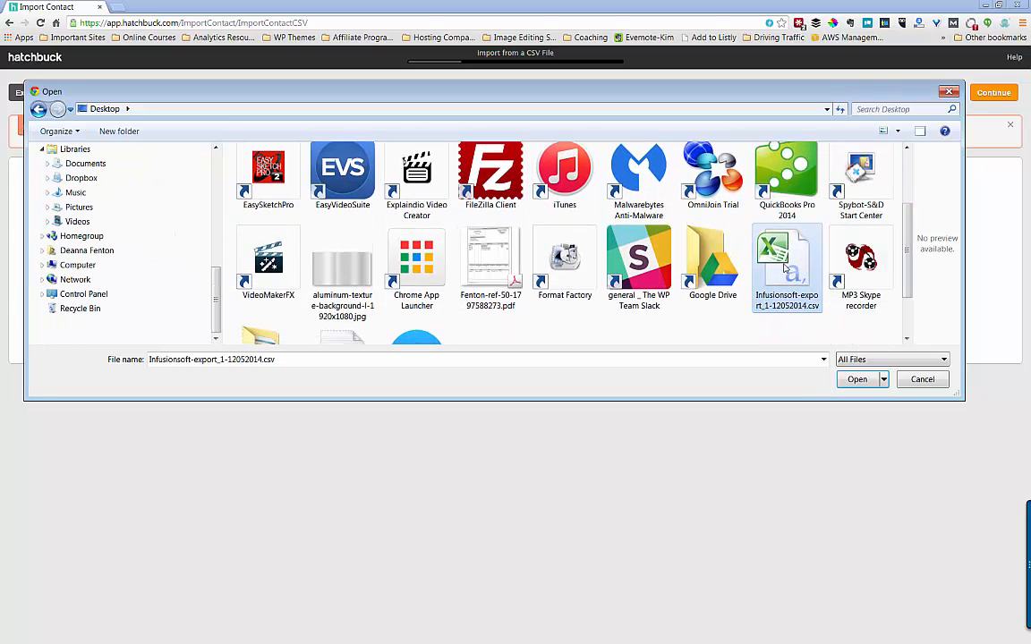
left_click(856, 380)
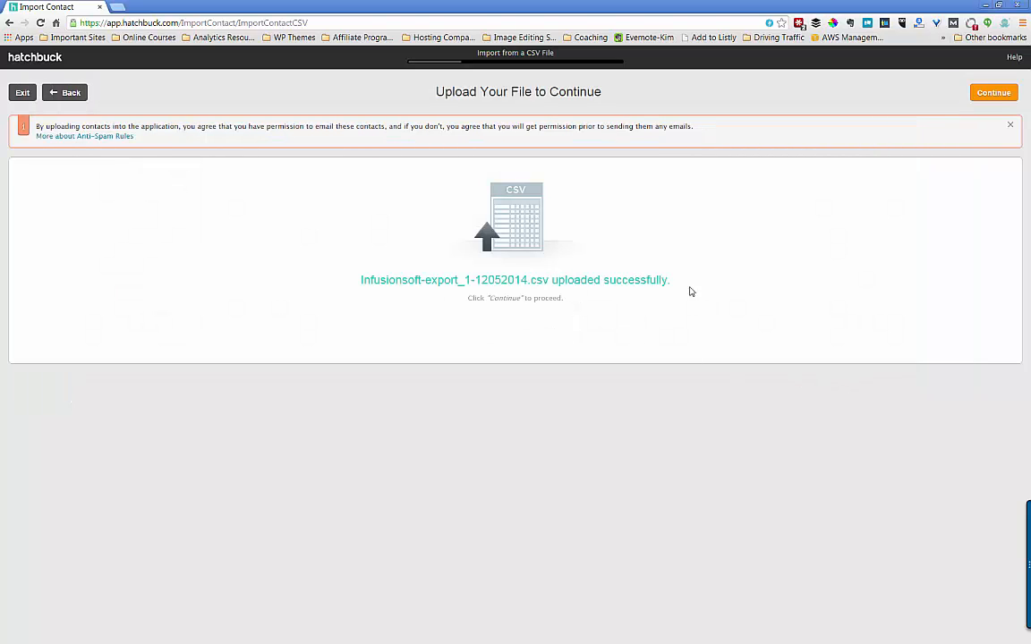
- Move to column matching and map First Name, Last Name and Company Name to Company
left_click(1004, 93)
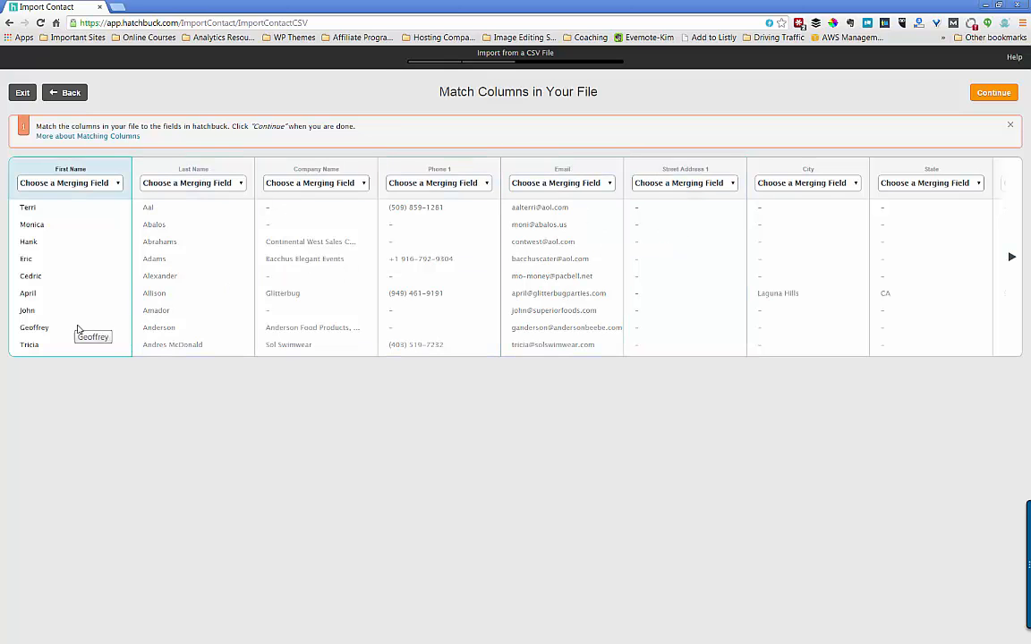
left_click(116, 185)
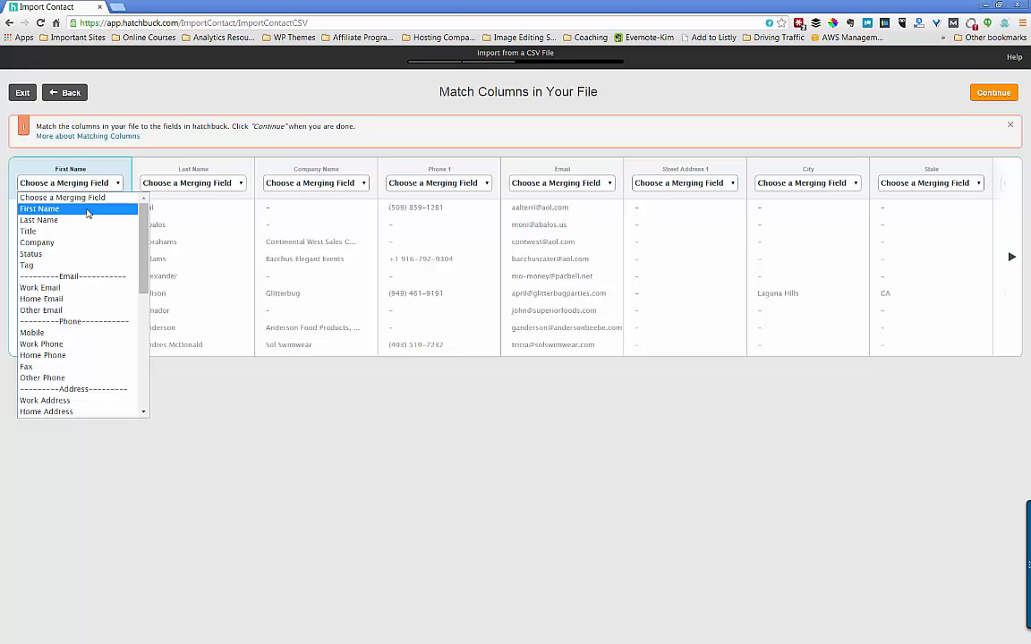
left_click(87, 209)
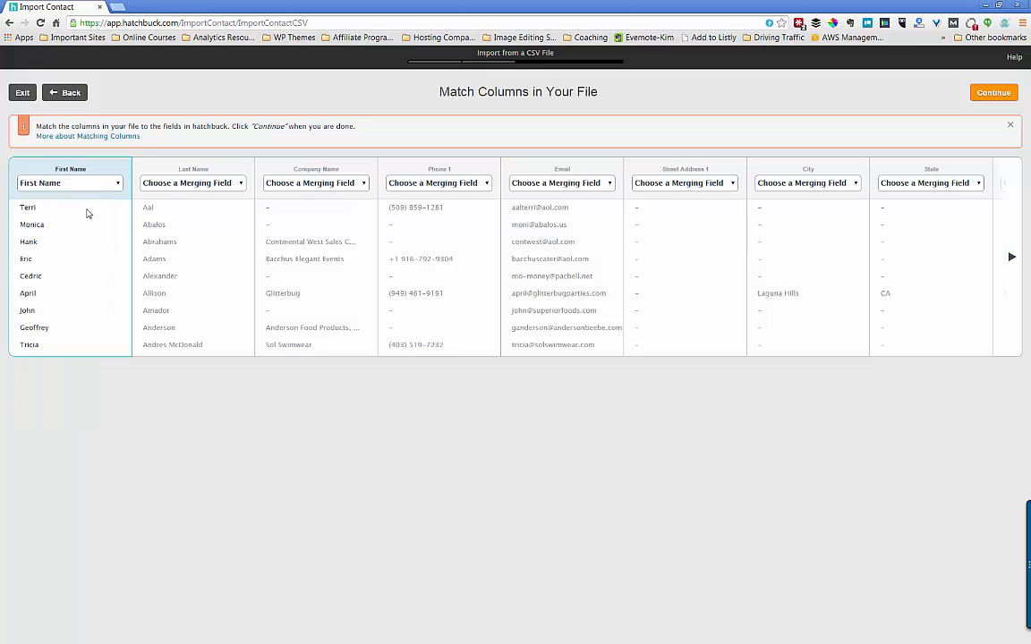
left_click(224, 185)
left_click(207, 221)
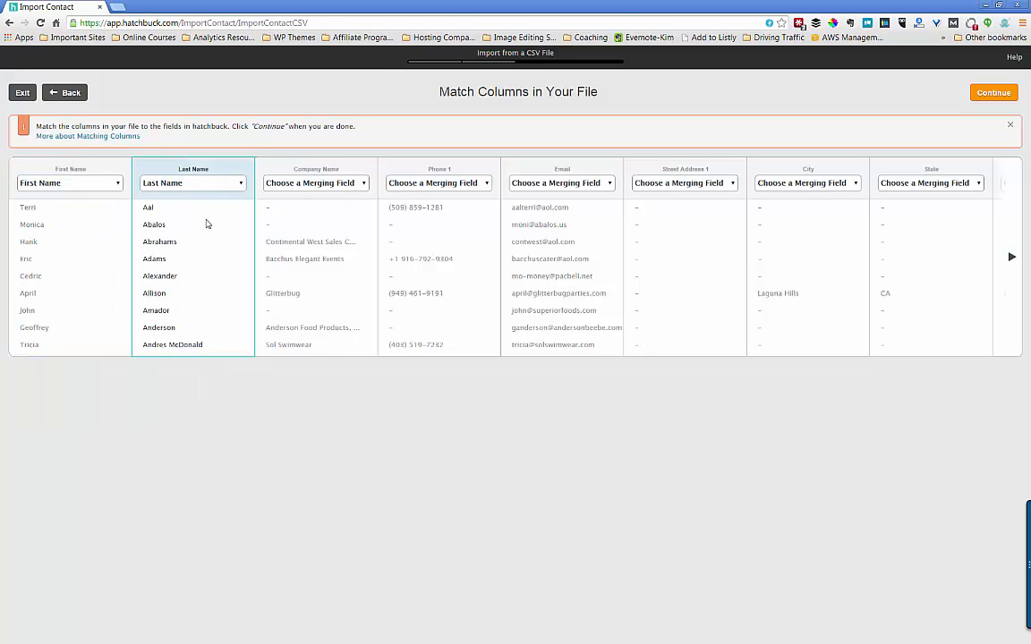
left_click(319, 184)
left_click(312, 242)
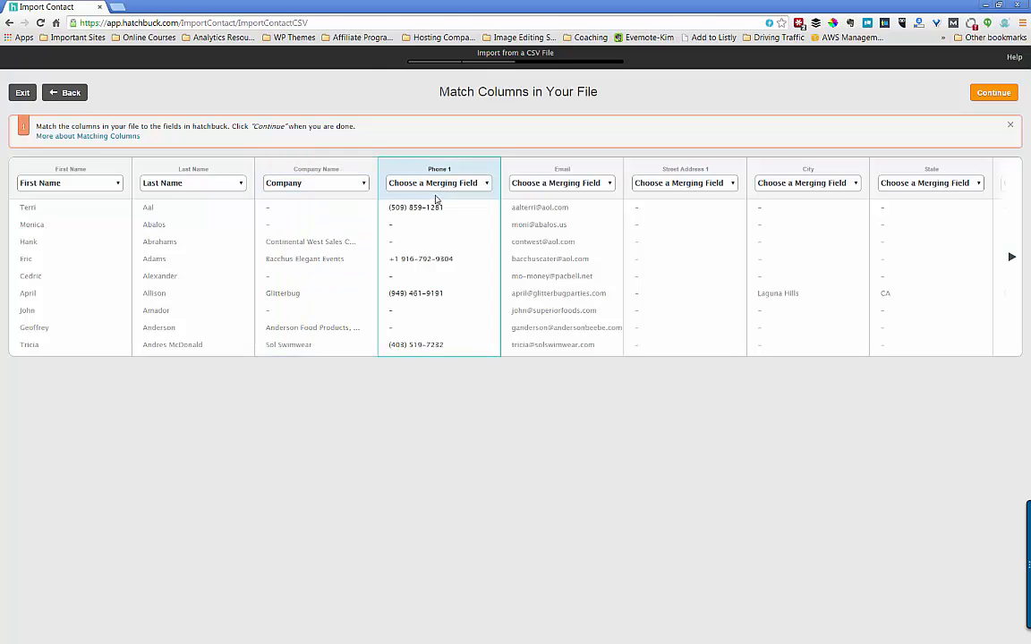
- Map Phone 1 to Work Phone and Email to Work Email, resolving the duplicate-field warning
left_click(400, 181)
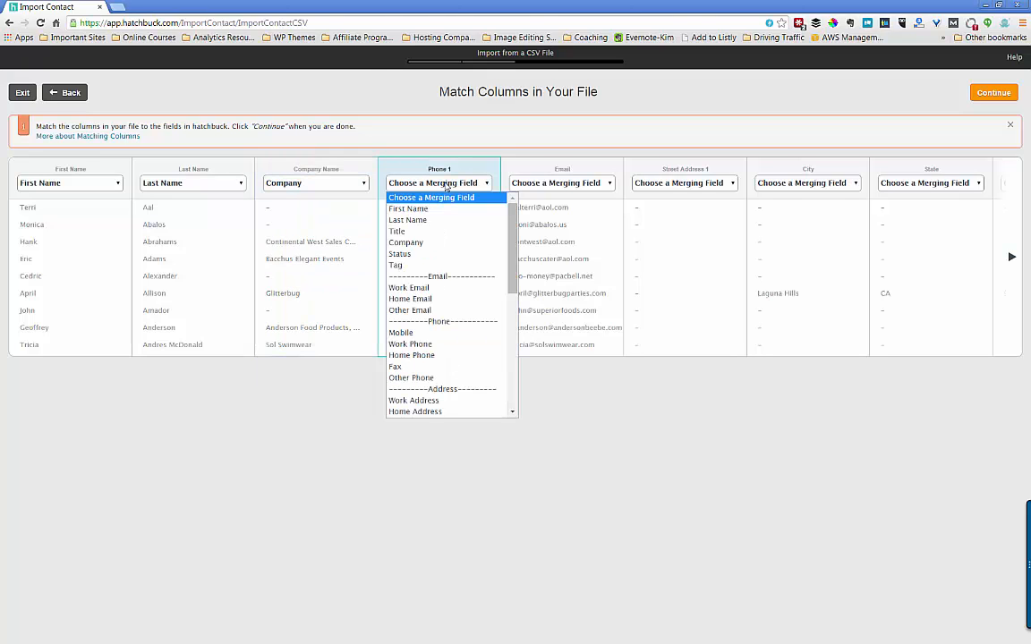
left_click(440, 289)
left_click(575, 184)
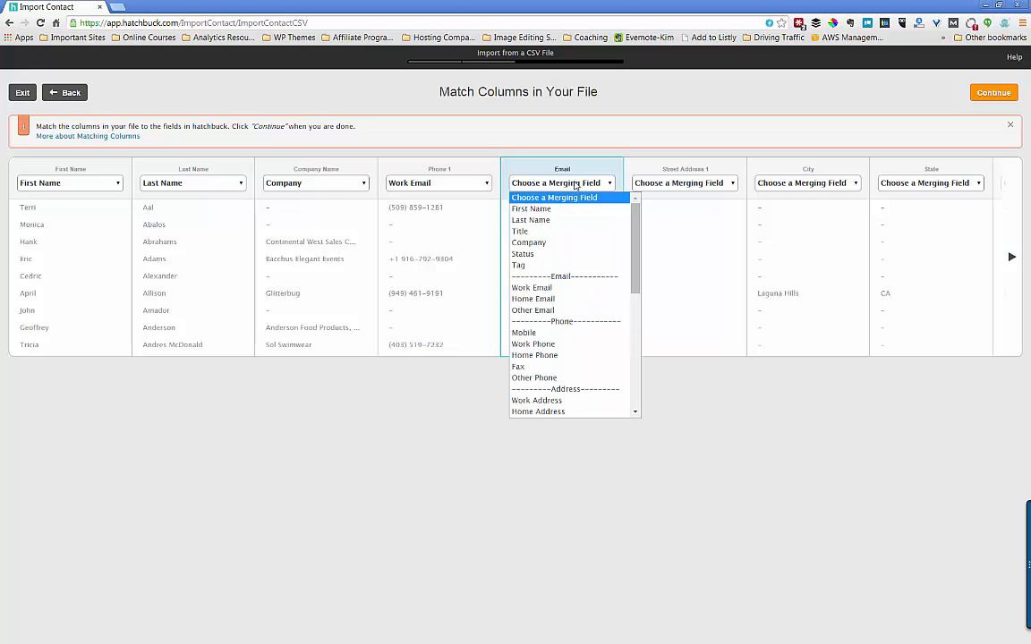
left_click(556, 290)
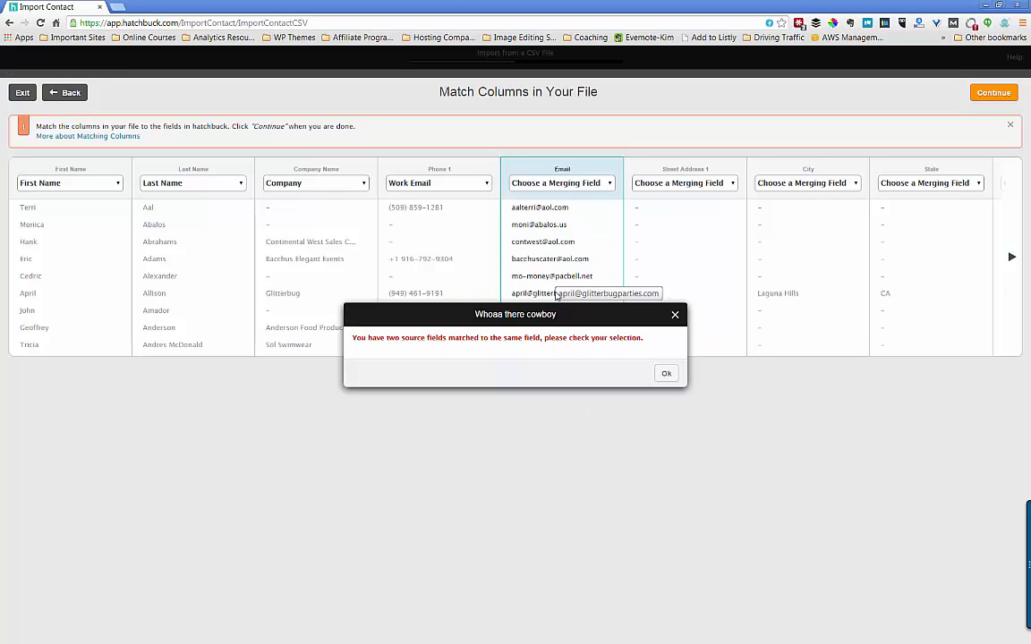
left_click(666, 375)
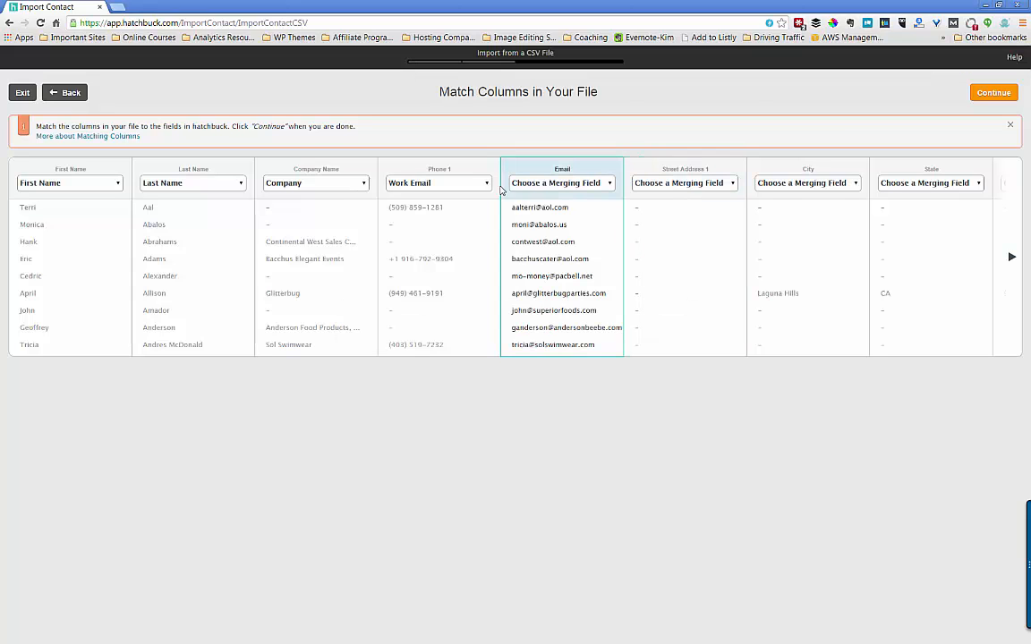
left_click(484, 183)
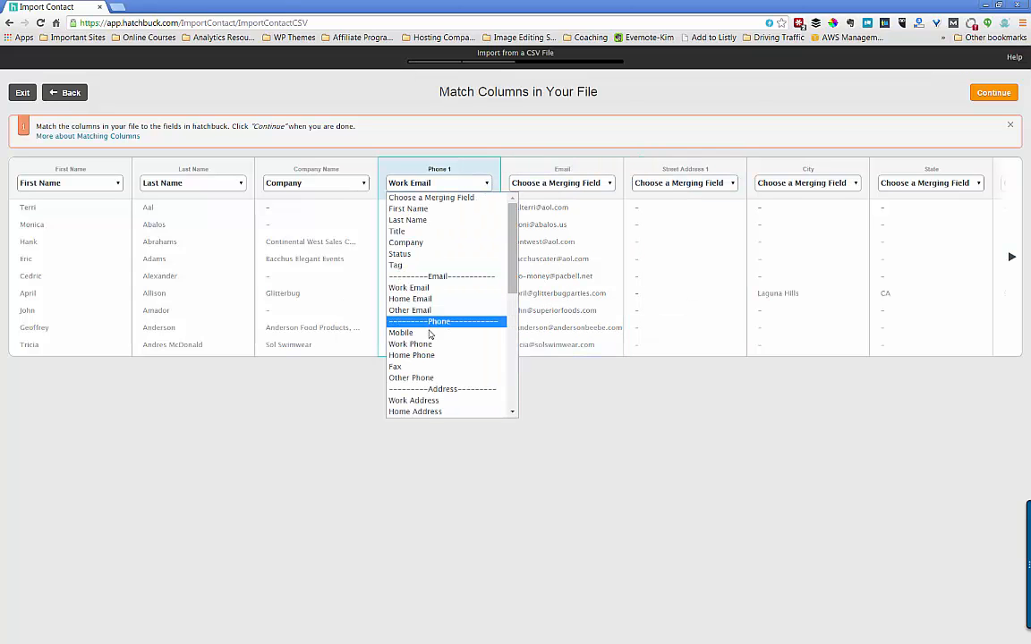
left_click(427, 344)
left_click(566, 183)
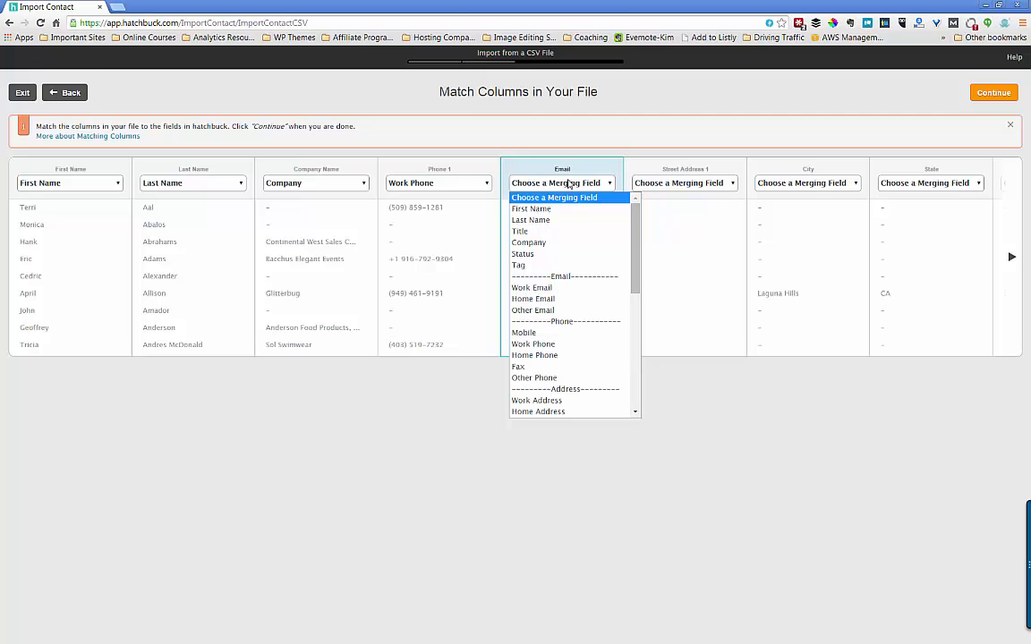
left_click(555, 271)
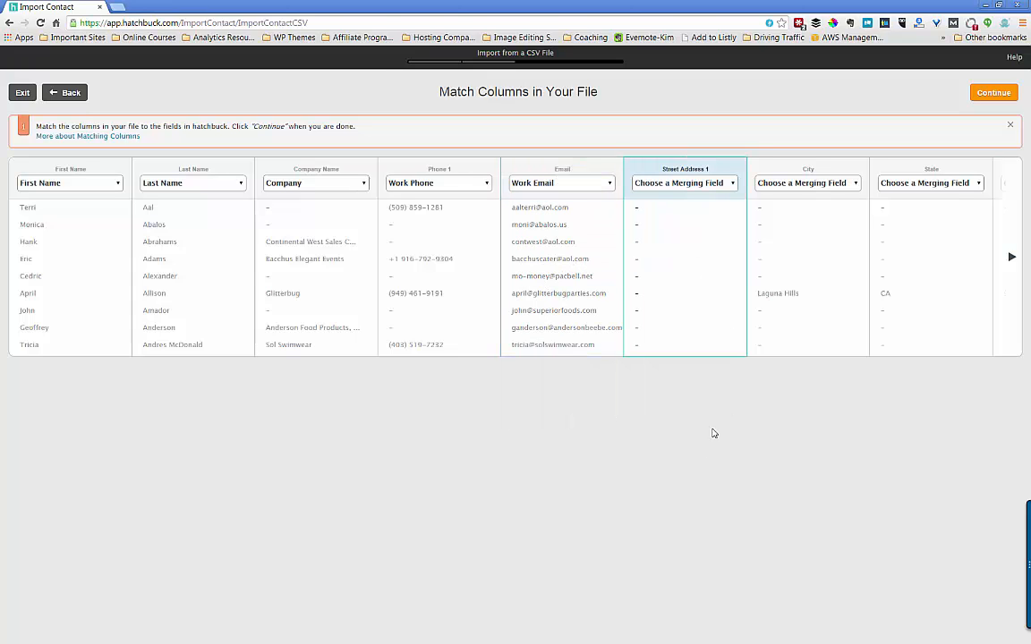
- Page over to the Tag Ids column, map it to Tag, and dismiss the tag note
left_click(1013, 258)
left_click(1013, 258)
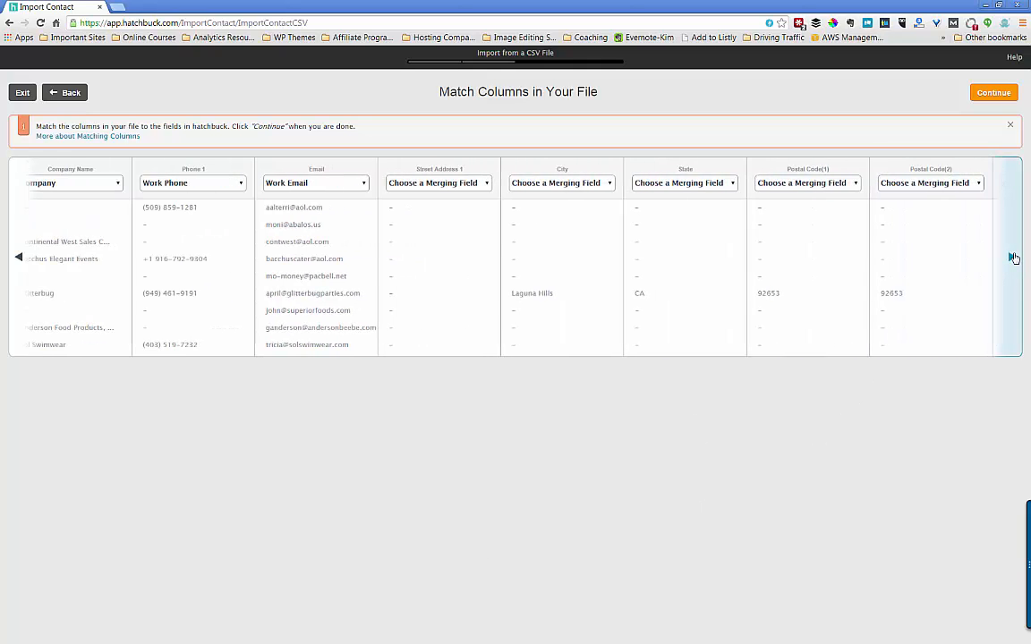
left_click(1013, 258)
left_click(1013, 258)
left_click(1013, 258)
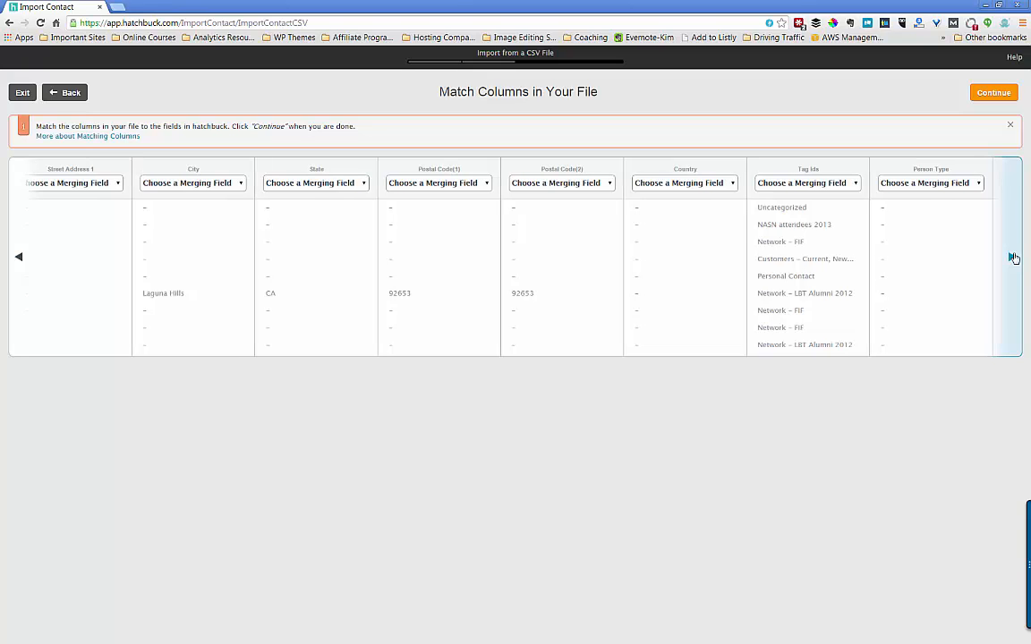
left_click(1013, 258)
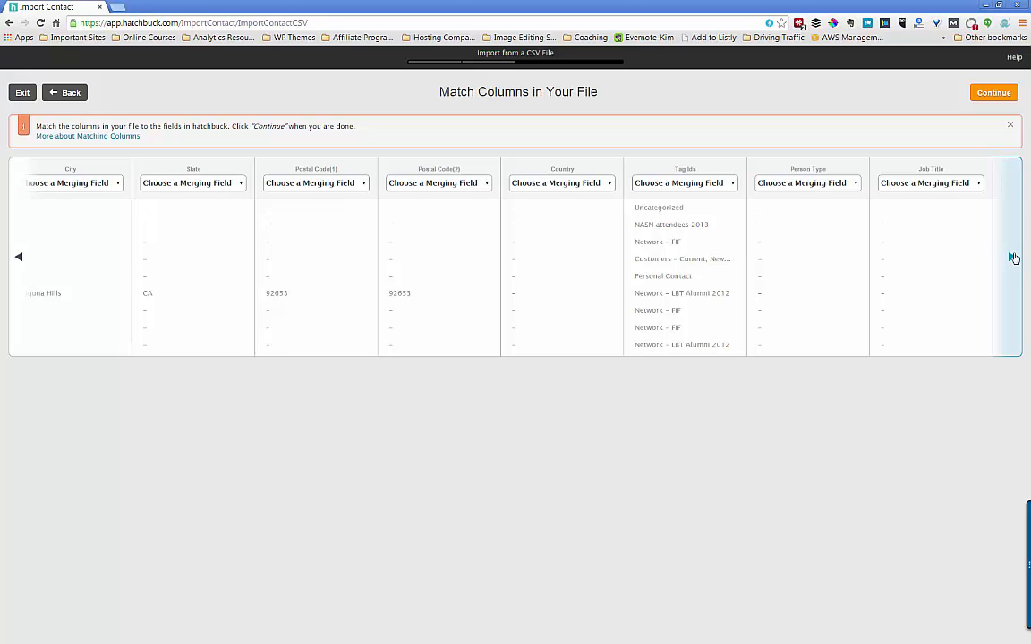
left_click(731, 184)
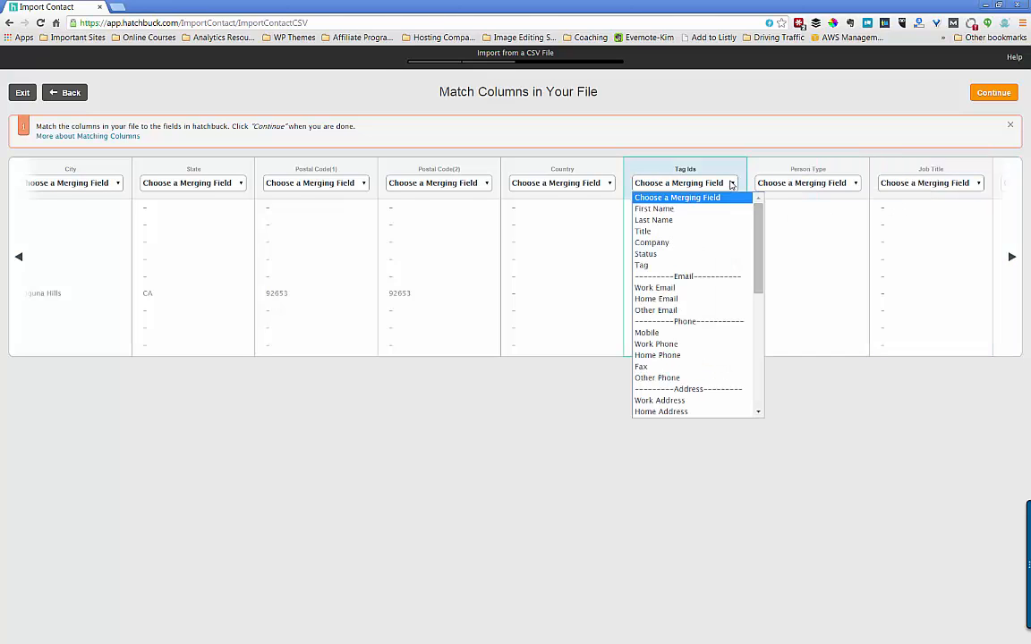
left_click(656, 266)
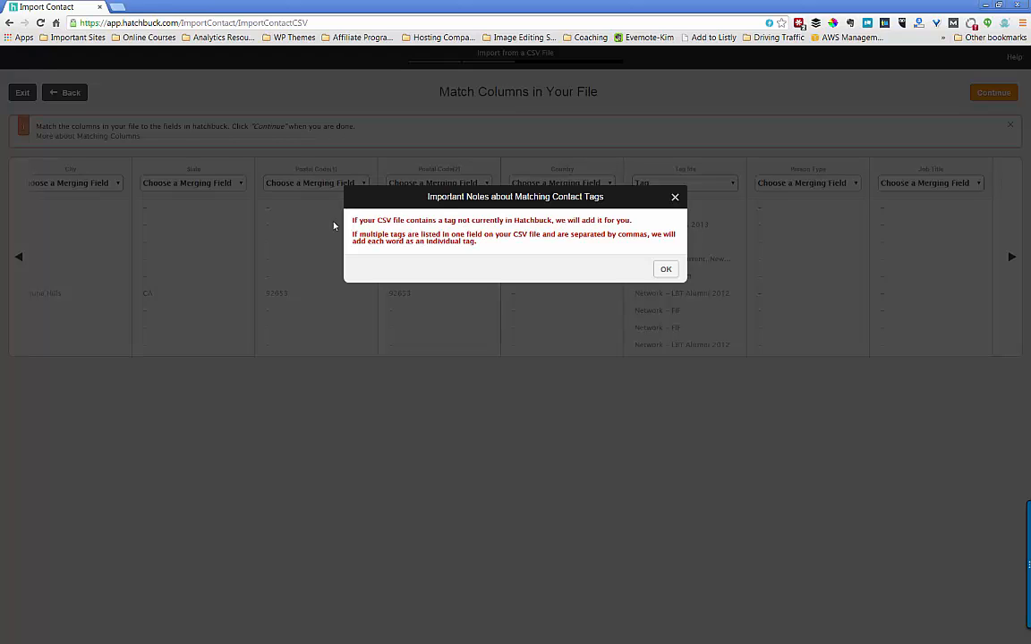
left_click(666, 269)
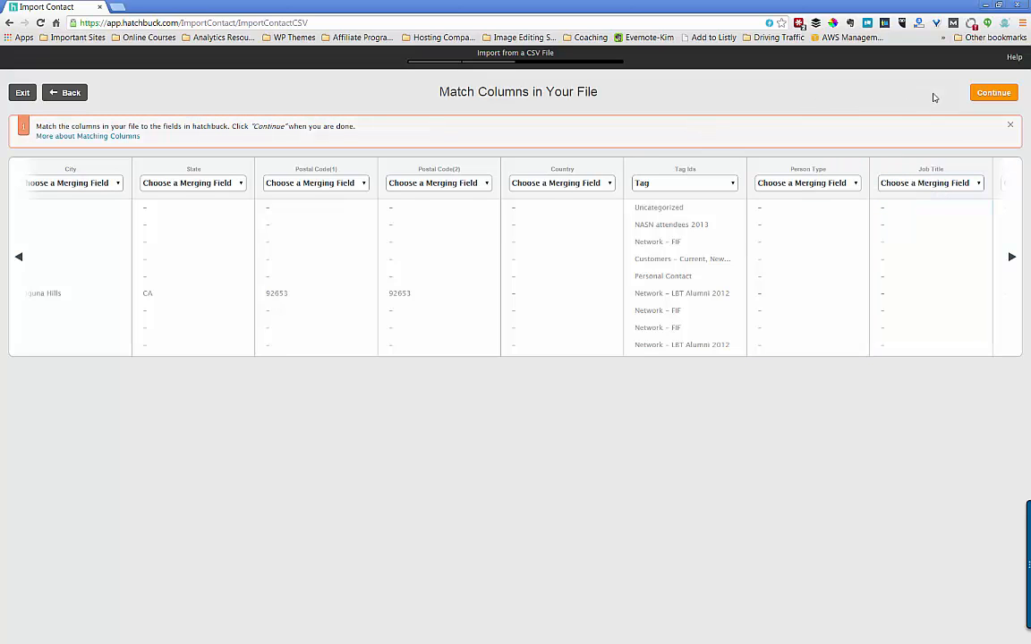
- Confirm the column mapping and complete the import, keeping the first duplicate record
left_click(1004, 96)
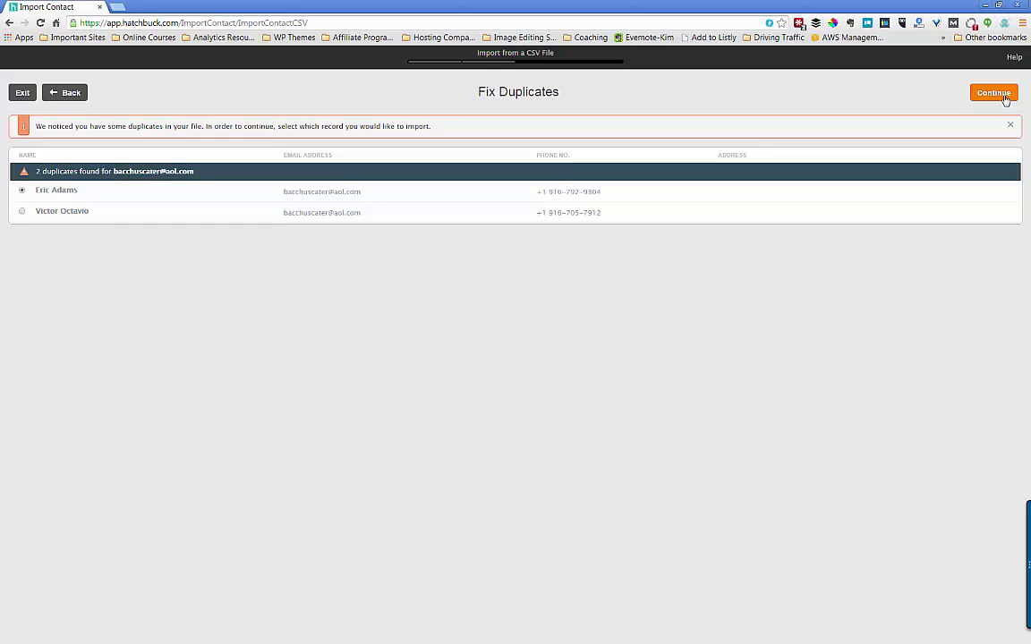
left_click(994, 93)
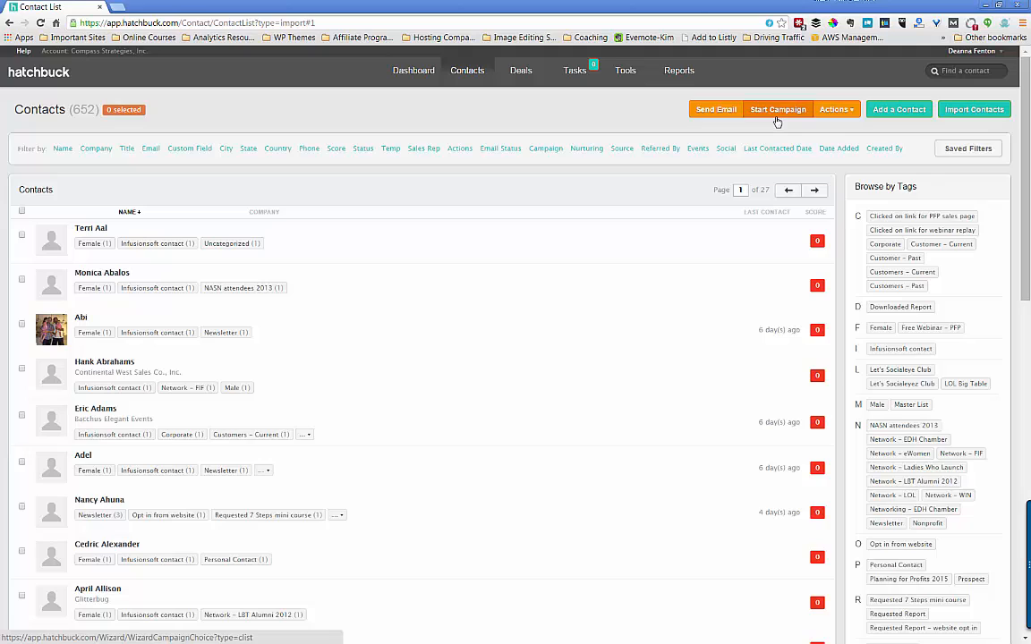
- Filter the contacts list by the Infusionsoft contact tag, leaving 641 contacts
left_click(852, 109)
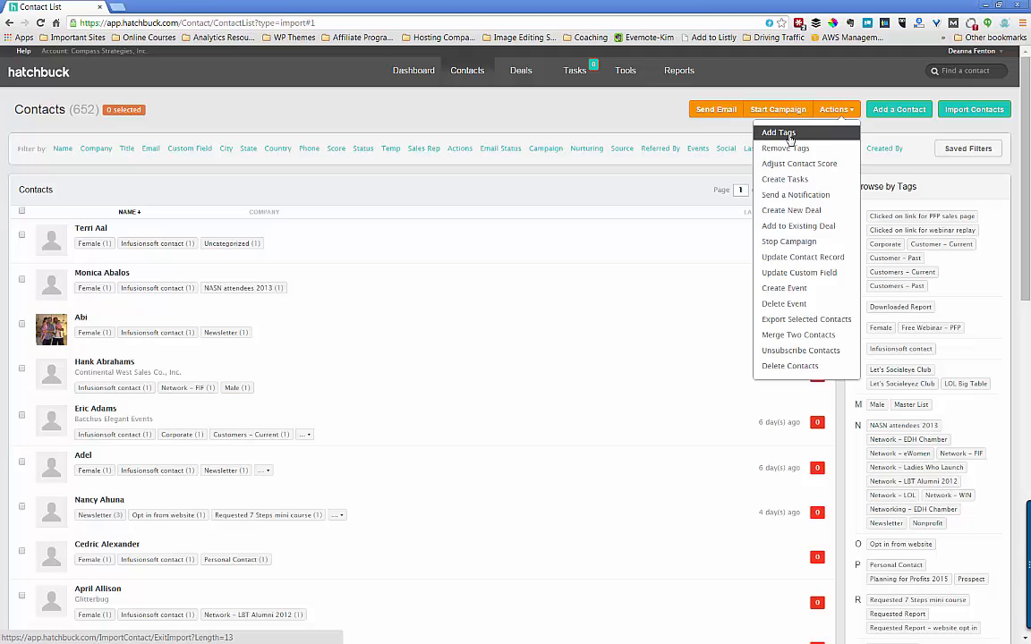
left_click(677, 192)
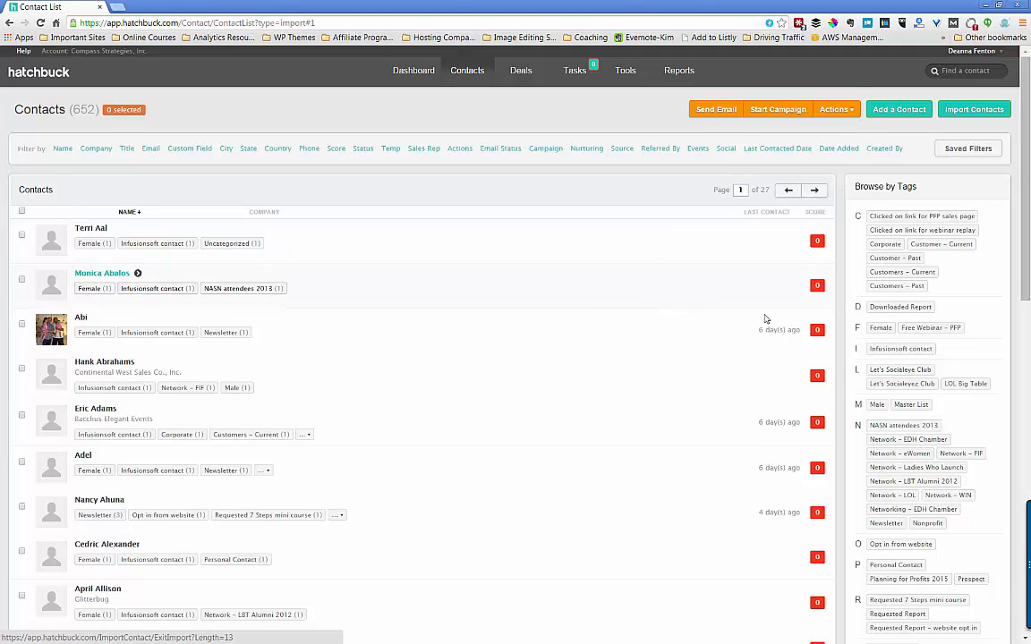
left_click(891, 351)
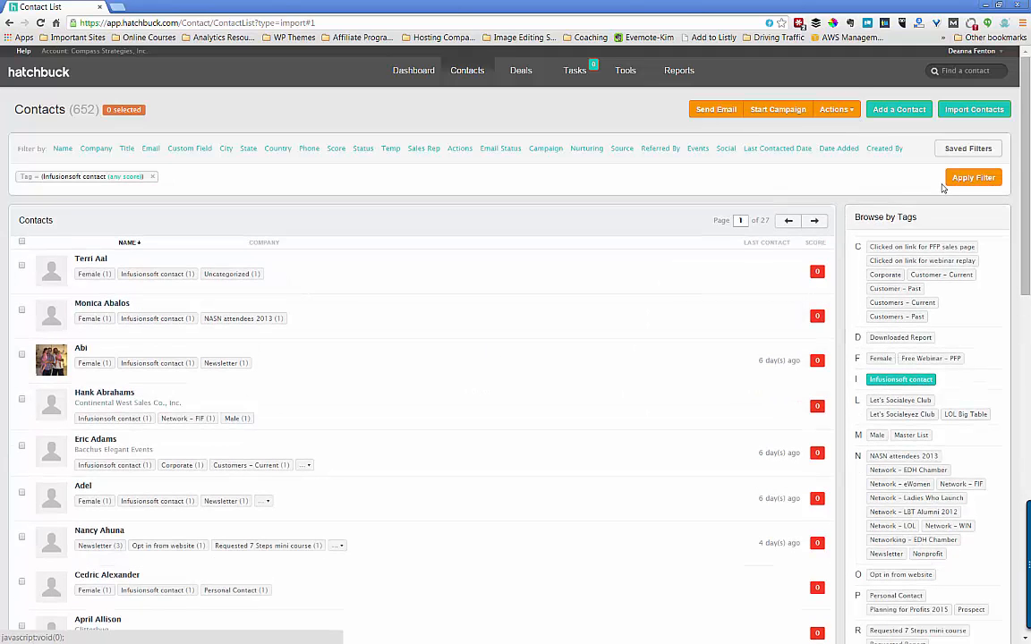
left_click(962, 182)
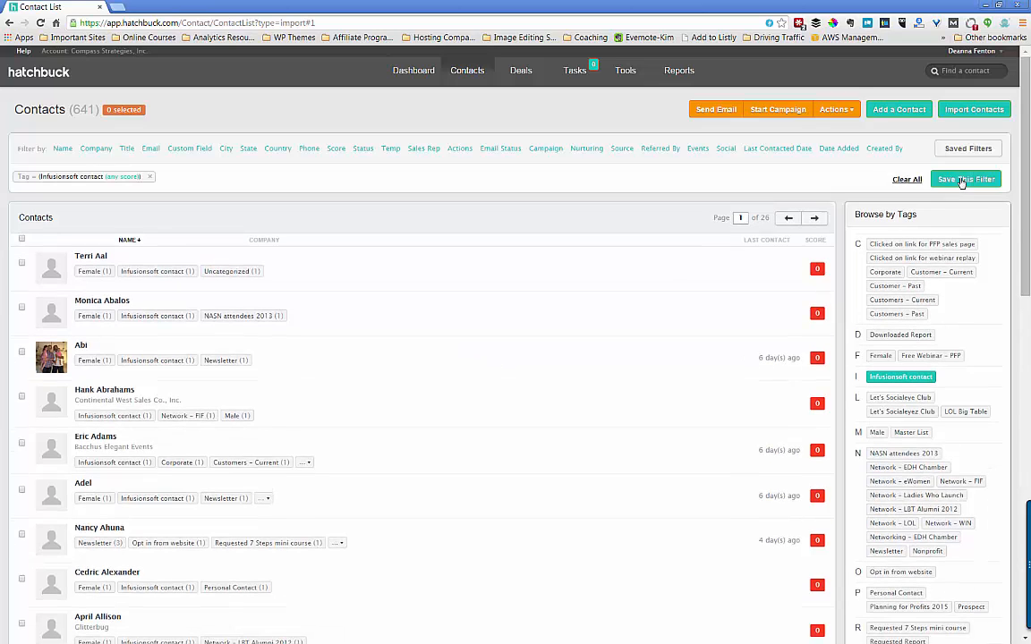
- Attempt Add Tags from the Actions menu and dismiss the select-contacts-first warning
left_click(840, 109)
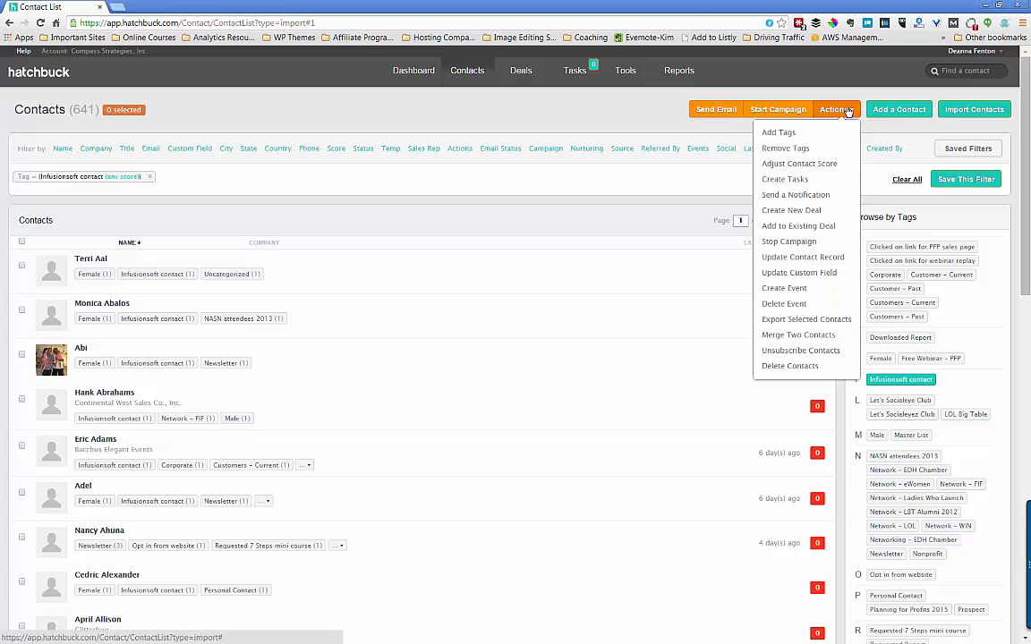
left_click(803, 137)
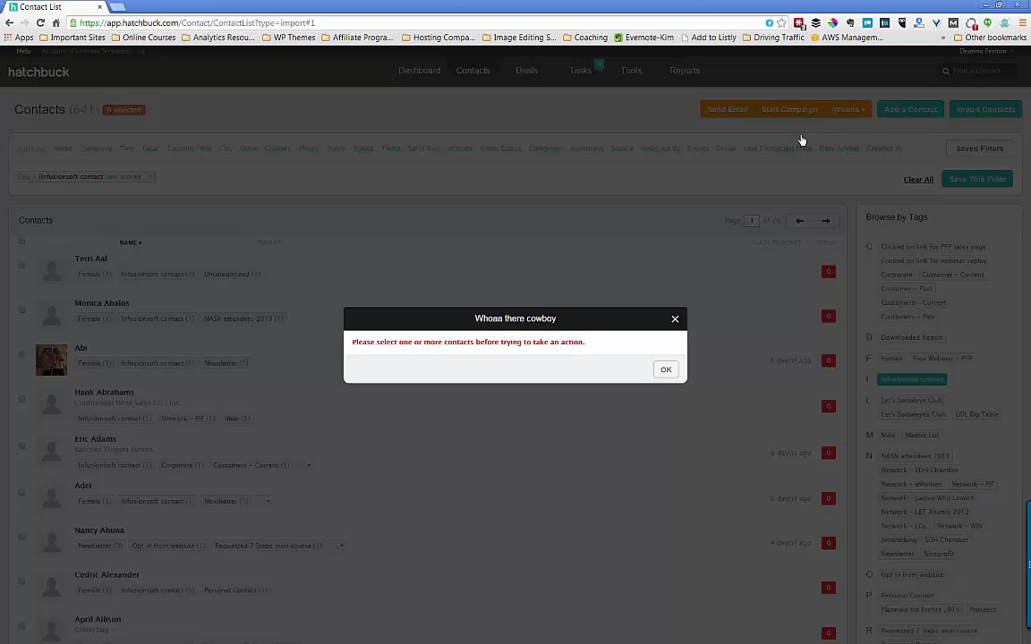
left_click(665, 371)
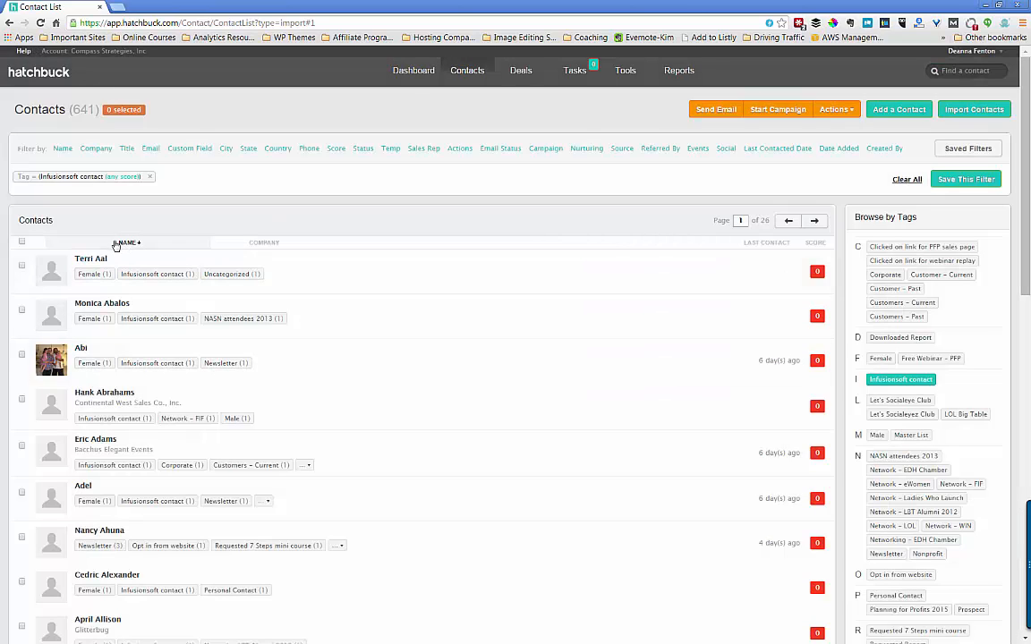
- Select all 641 Infusionsoft contact-tagged contacts across every page and bring up the bulk Actions menu
left_click(22, 243)
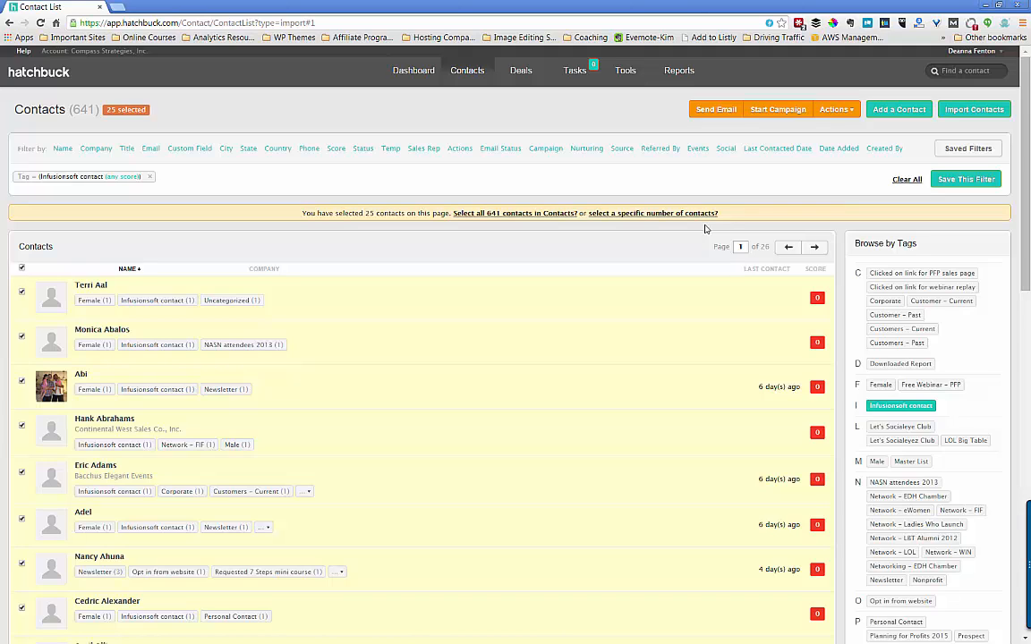
left_click(457, 213)
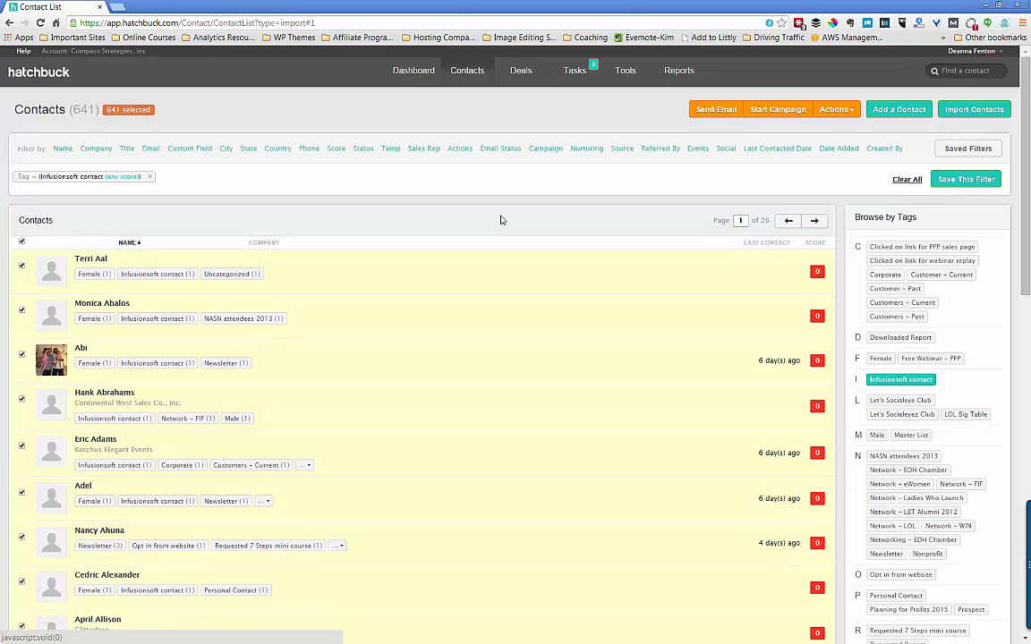
scroll(654, 144, "down", 1)
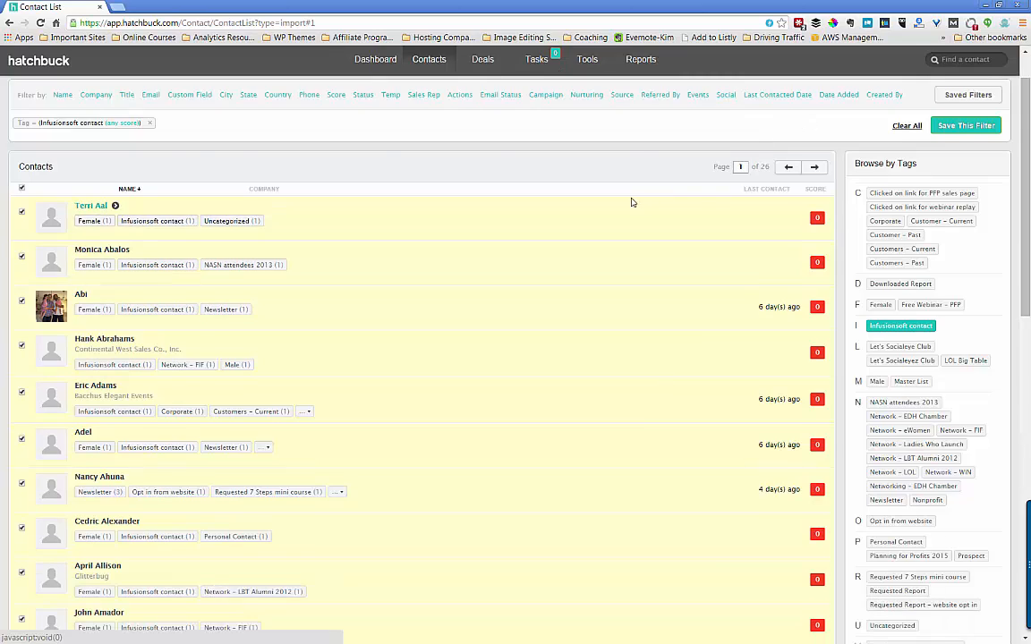
scroll(631, 203, "up", 1)
left_click(835, 109)
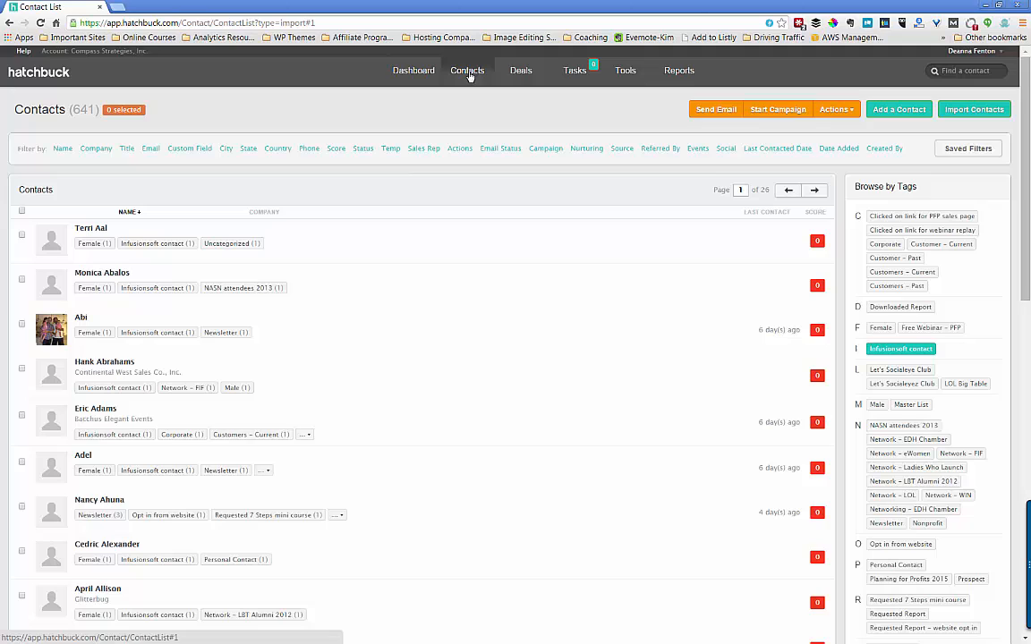
- Go to the Tasks page, which reports no active overdue tasks
left_click(574, 72)
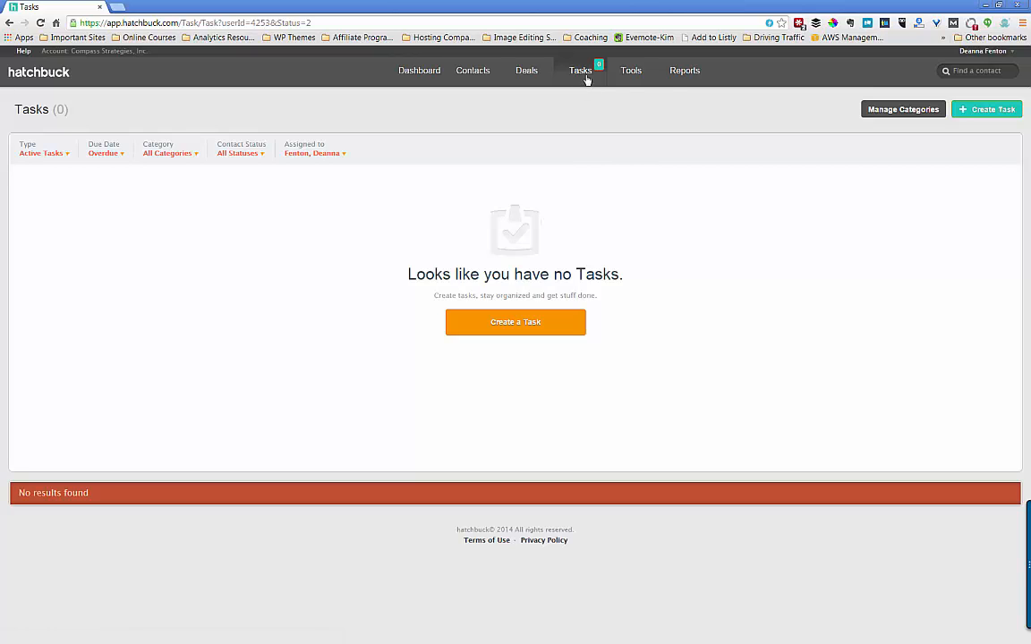
mouse_move(626, 77)
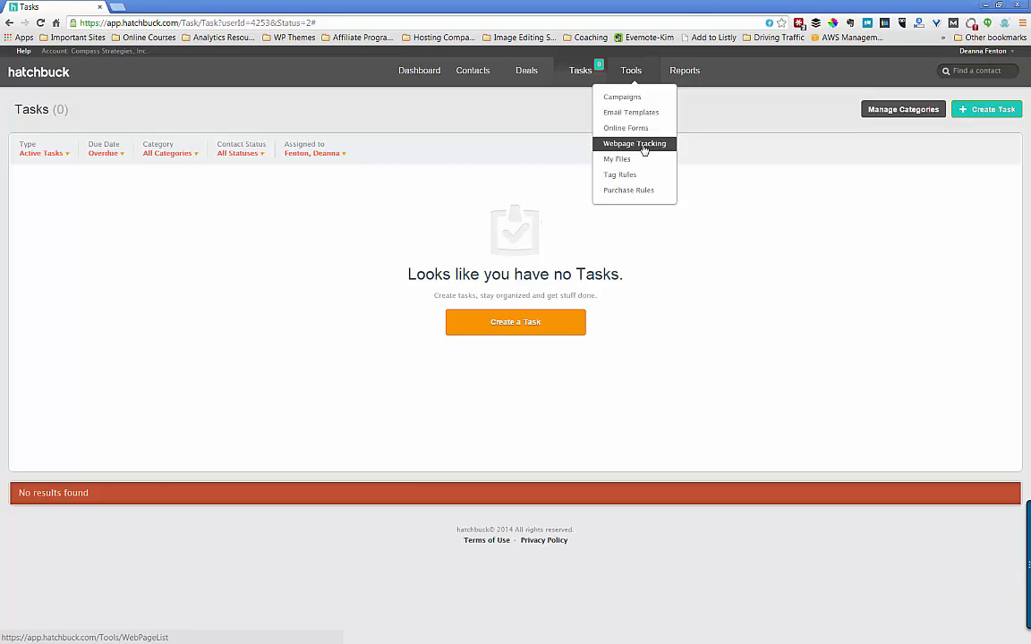
- View the Webpage Tracking list with its two tracked webpages, each at 0 visits
left_click(643, 147)
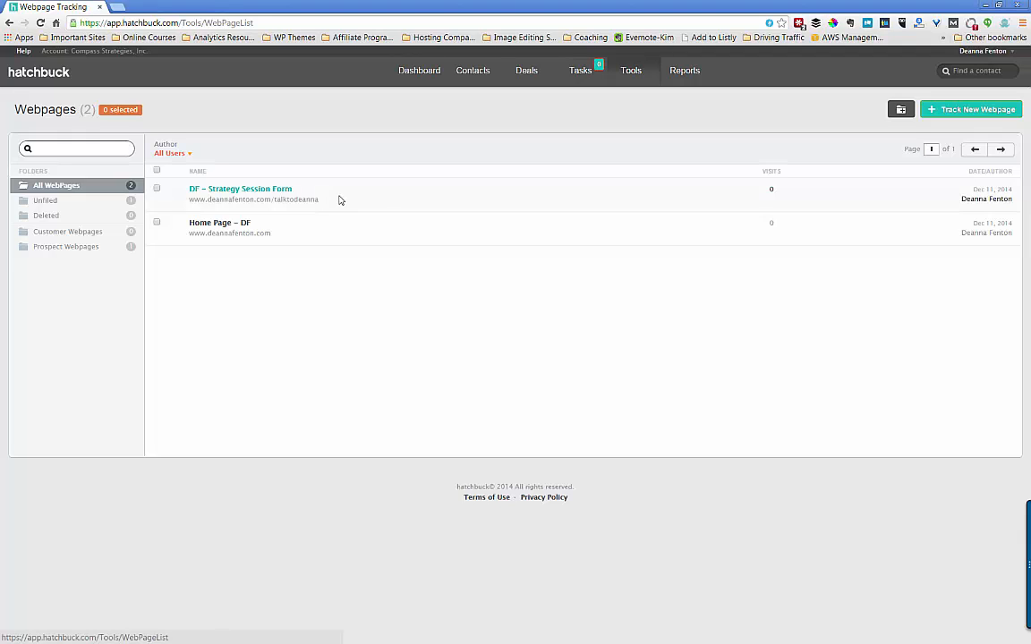
left_click(634, 74)
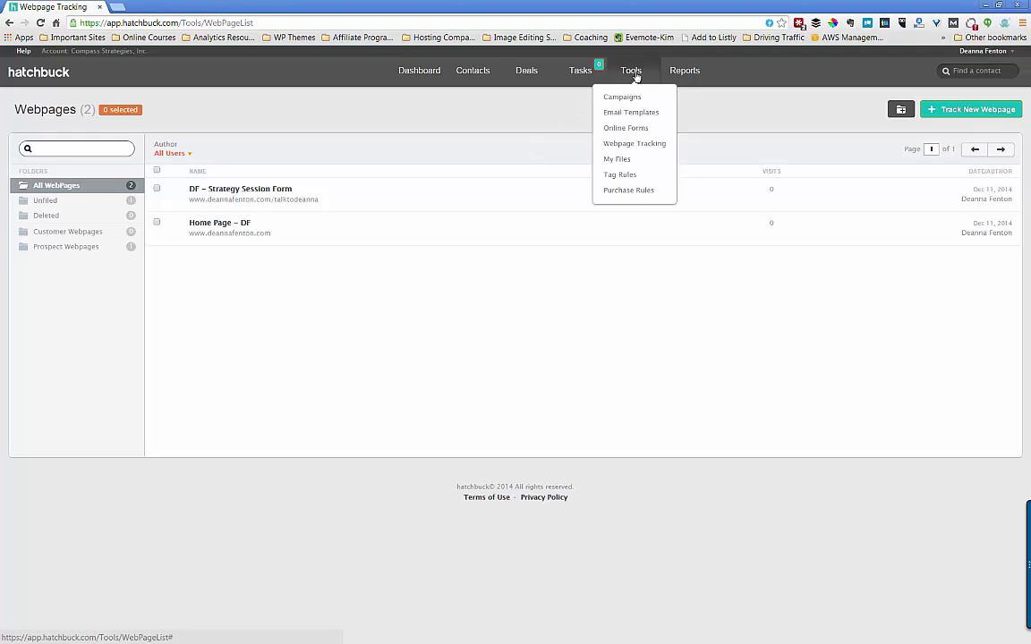
- Go to Email Templates to see the three existing templates
left_click(639, 114)
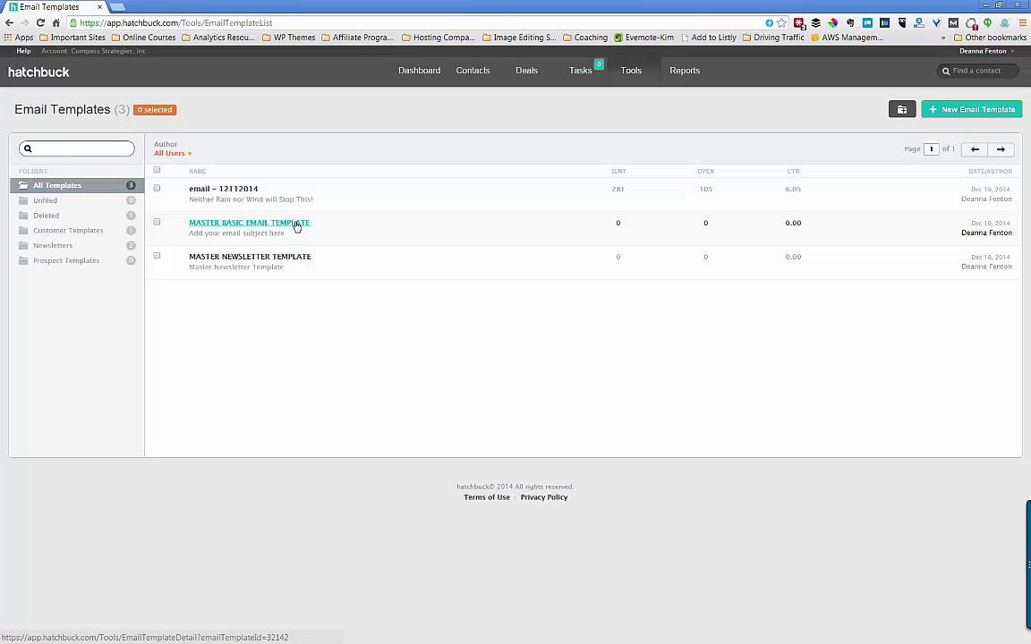
- Start a new email template built from a Predesigned design
left_click(956, 111)
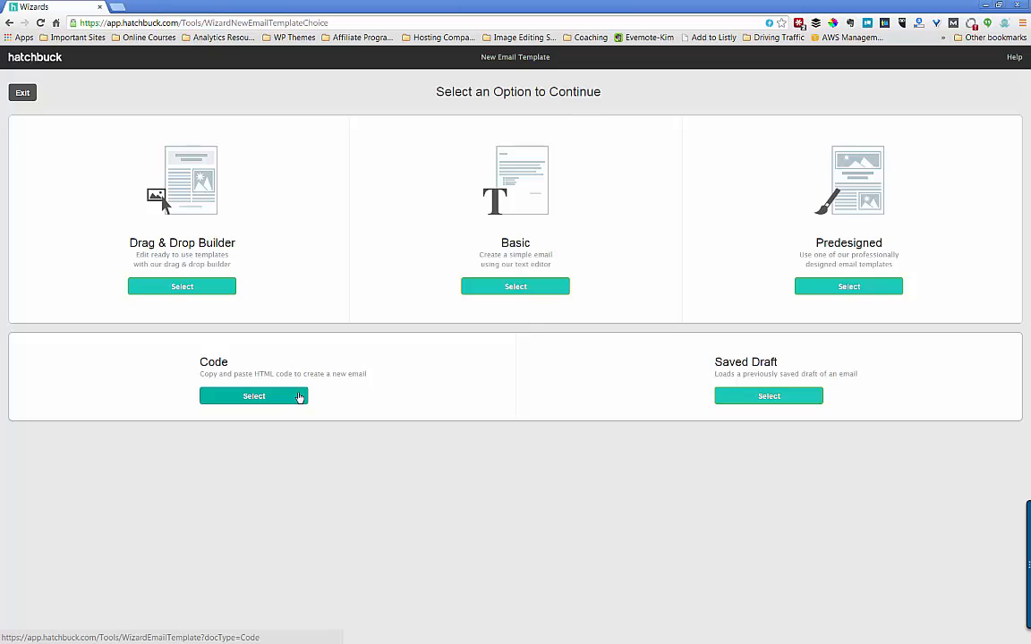
left_click(853, 290)
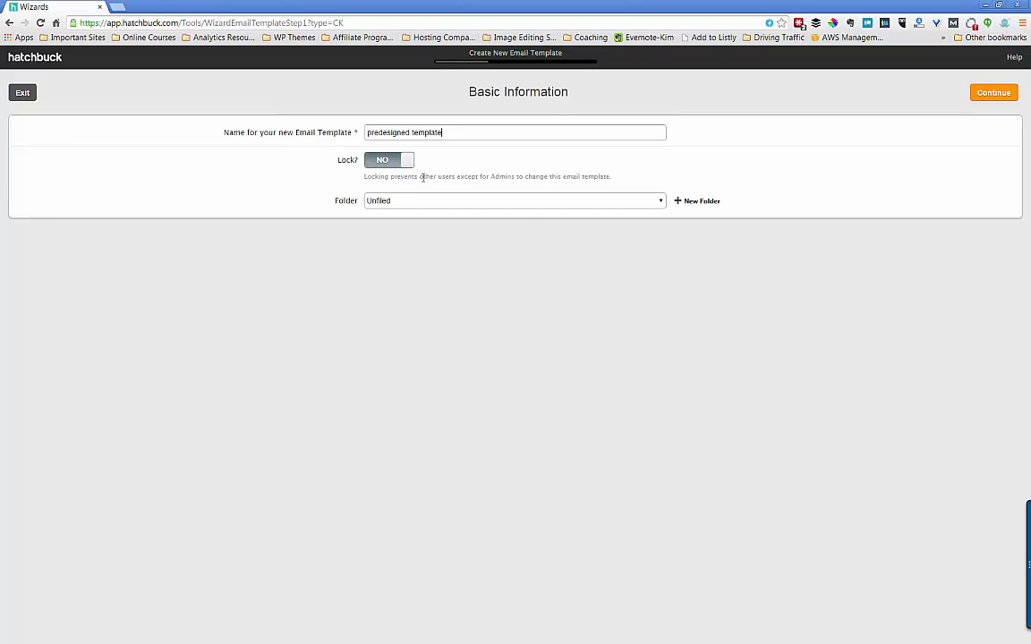
- File 'predesigned template' in the Newsletters folder and continue to the design gallery
left_click(537, 202)
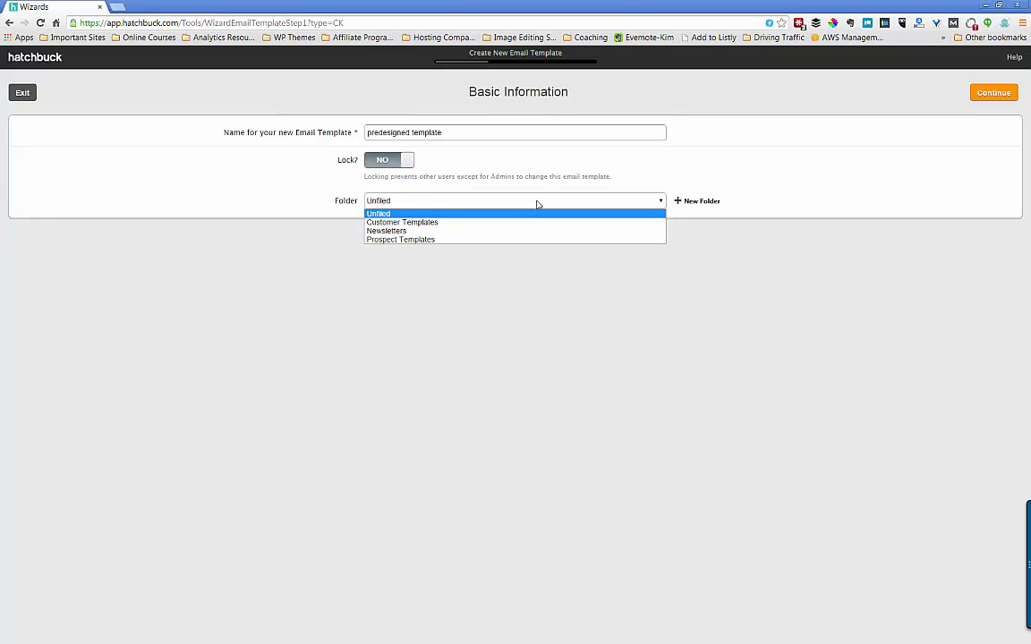
left_click(479, 232)
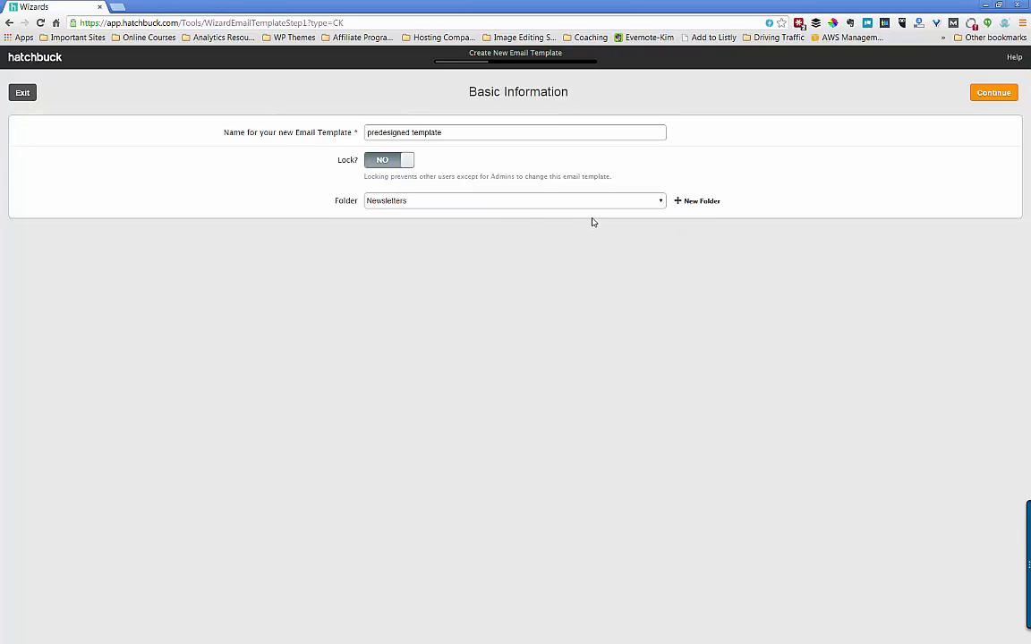
left_click(991, 94)
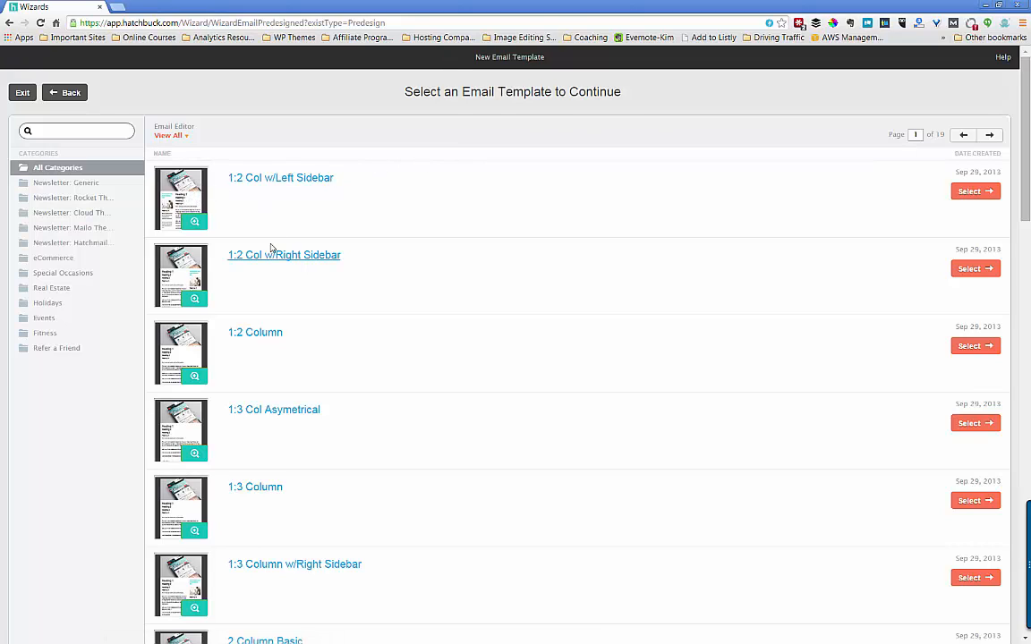
left_click(73, 184)
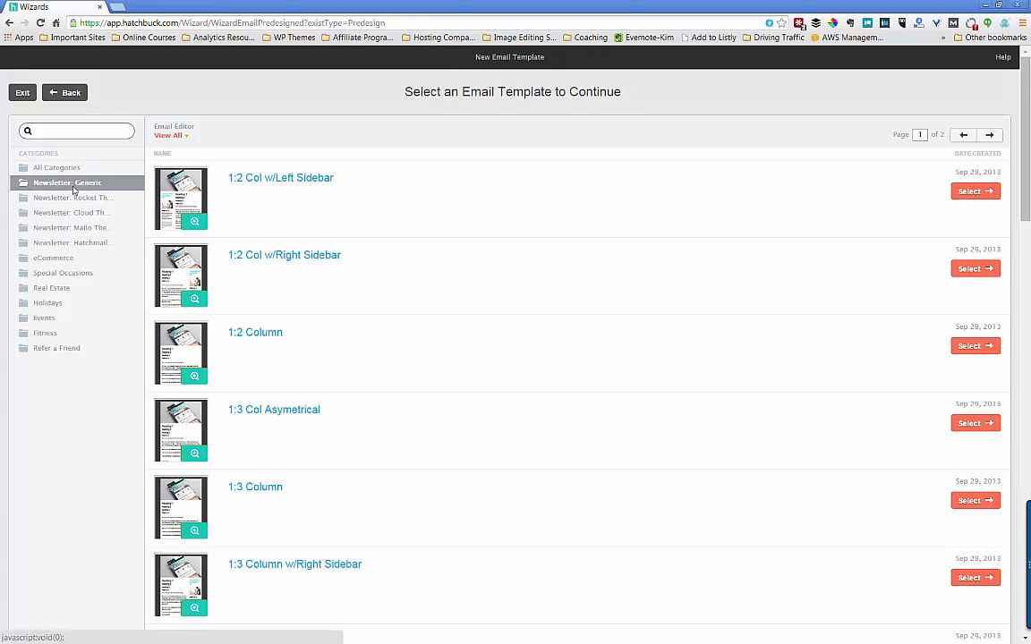
left_click(76, 199)
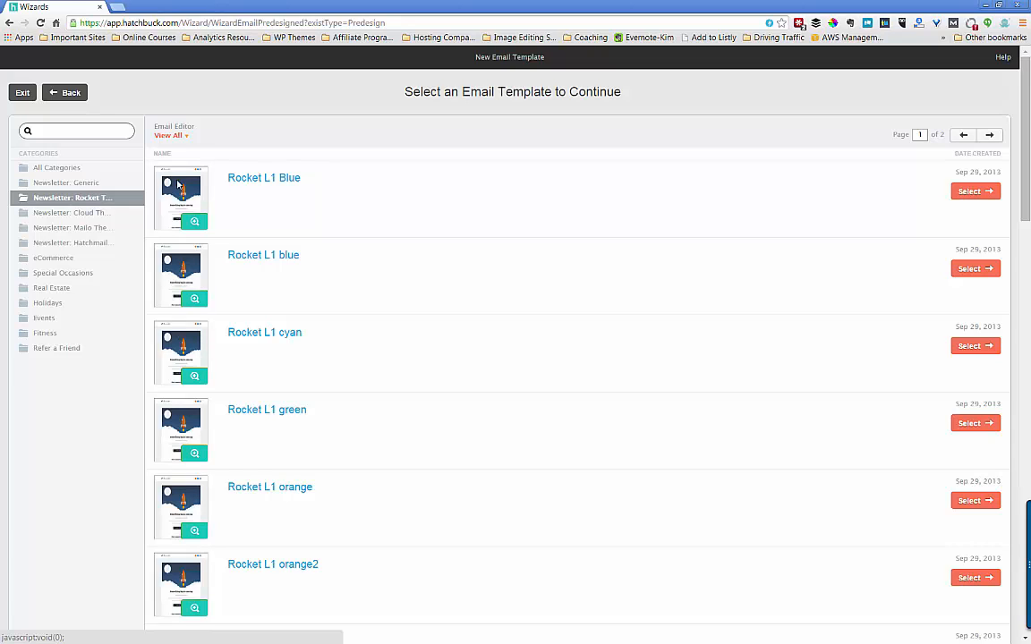
left_click(194, 222)
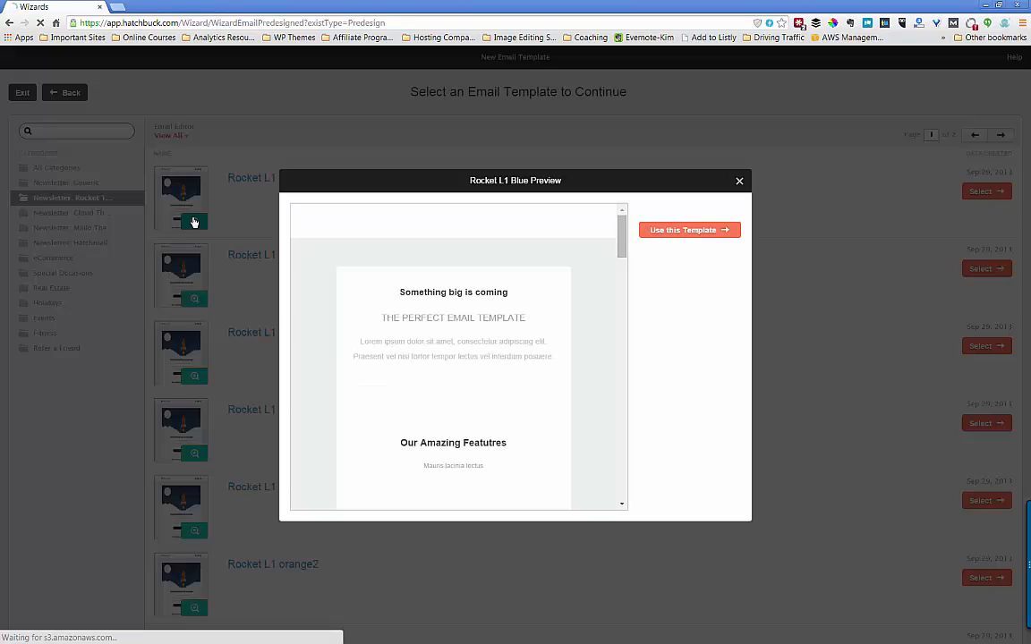
scroll(585, 314, "down", 1)
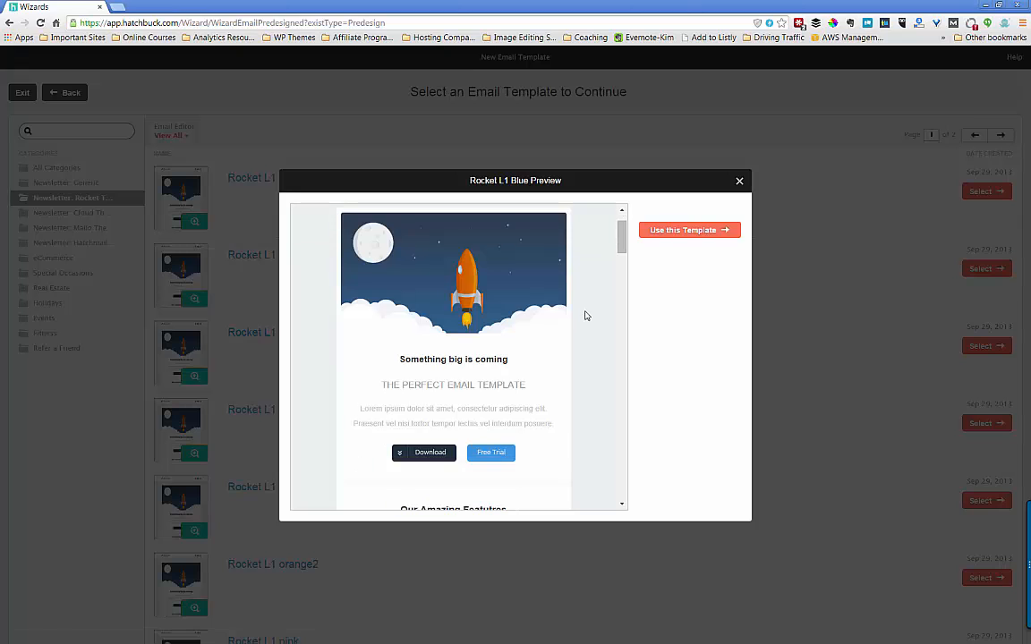
scroll(585, 314, "down", 5)
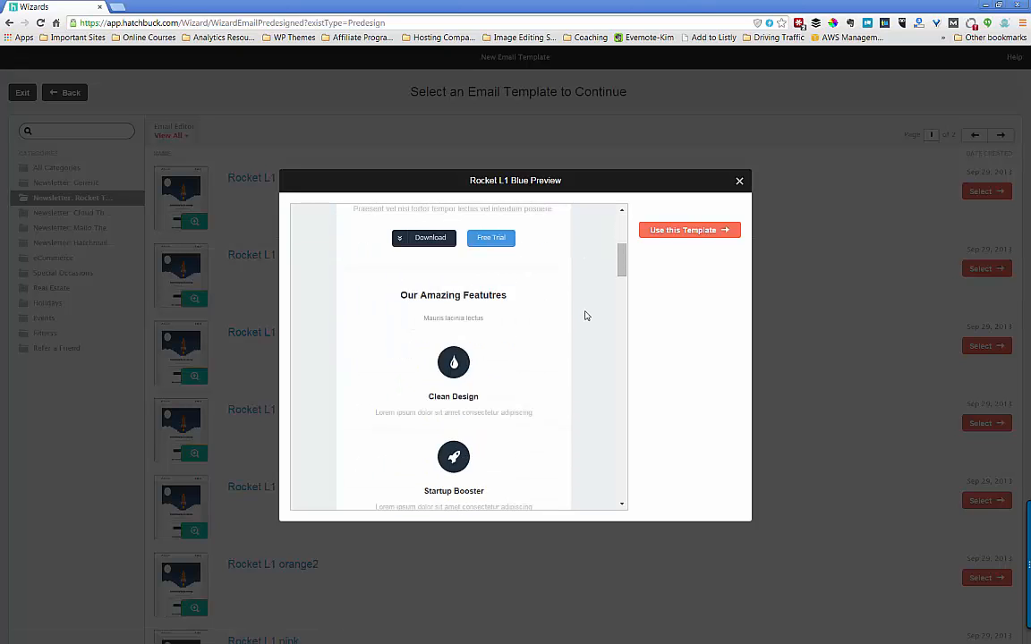
scroll(586, 315, "down", 4)
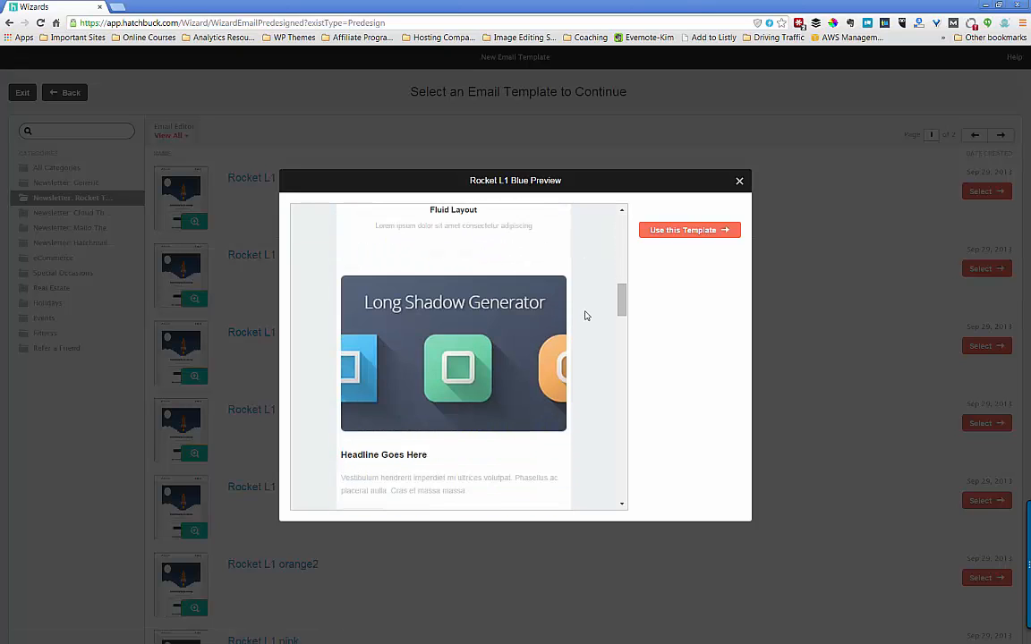
scroll(585, 315, "down", 8)
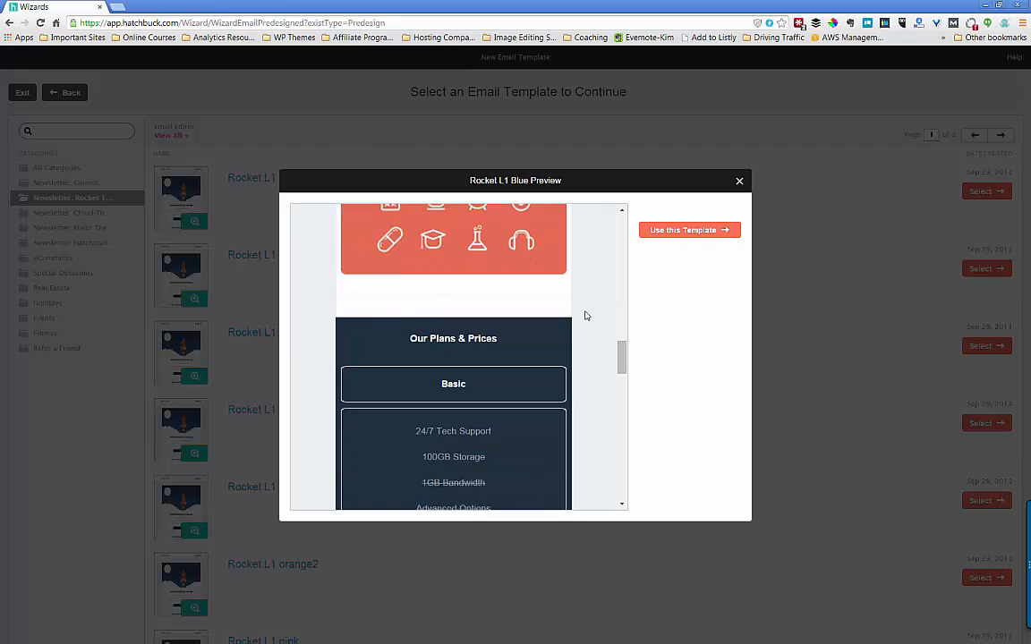
scroll(585, 315, "down", 1)
scroll(586, 315, "up", 6)
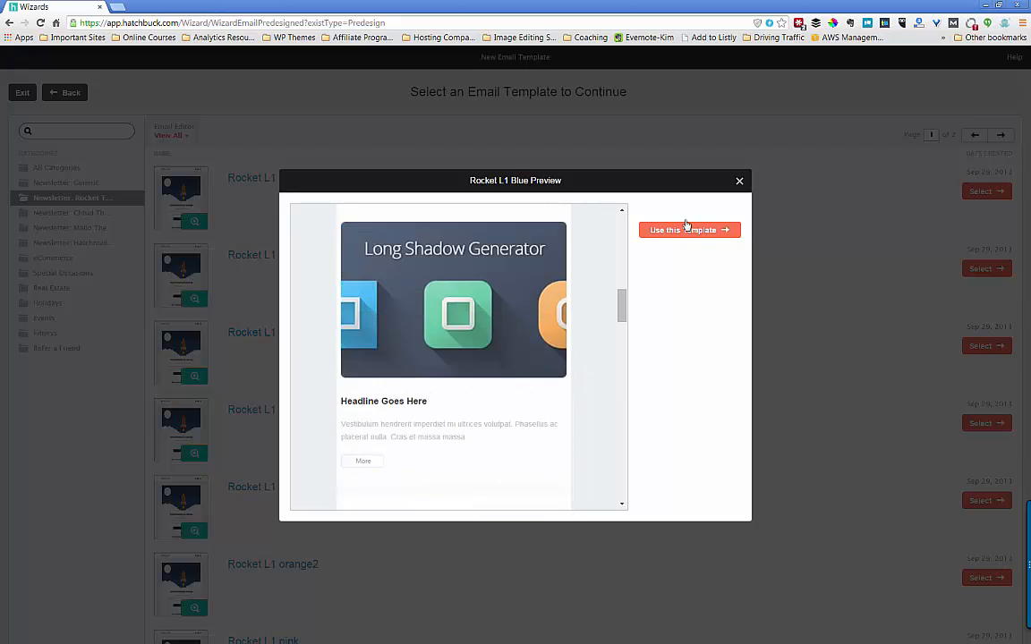
left_click(739, 182)
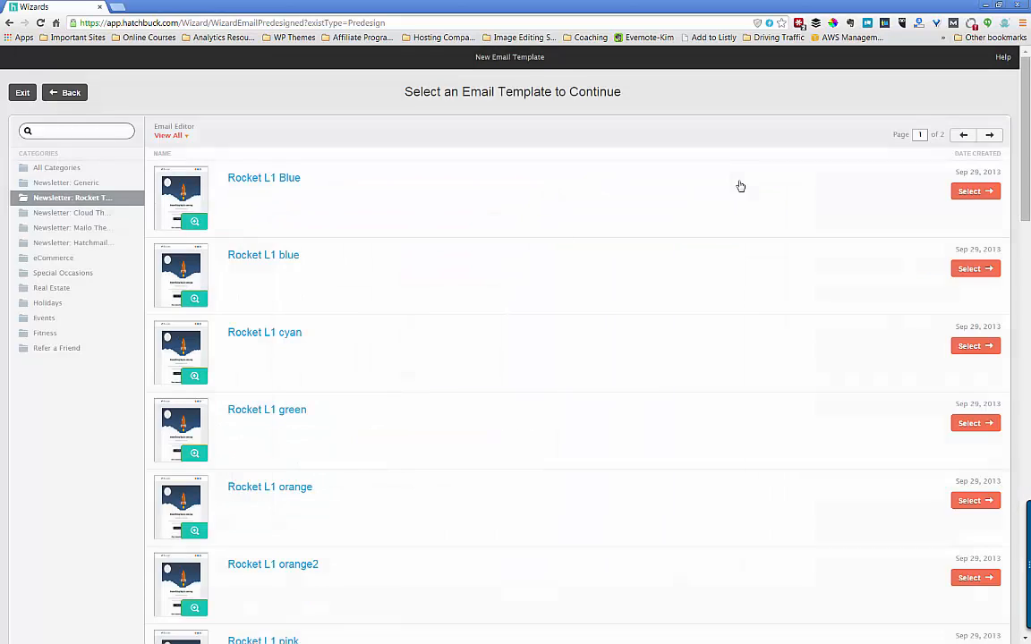
scroll(135, 374, "down", 1)
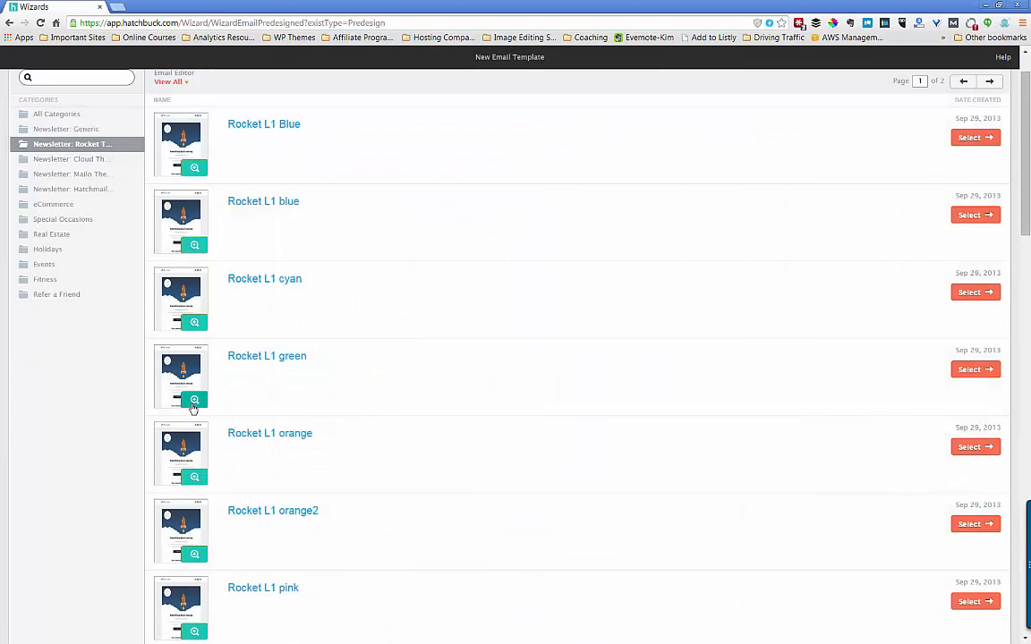
left_click(196, 323)
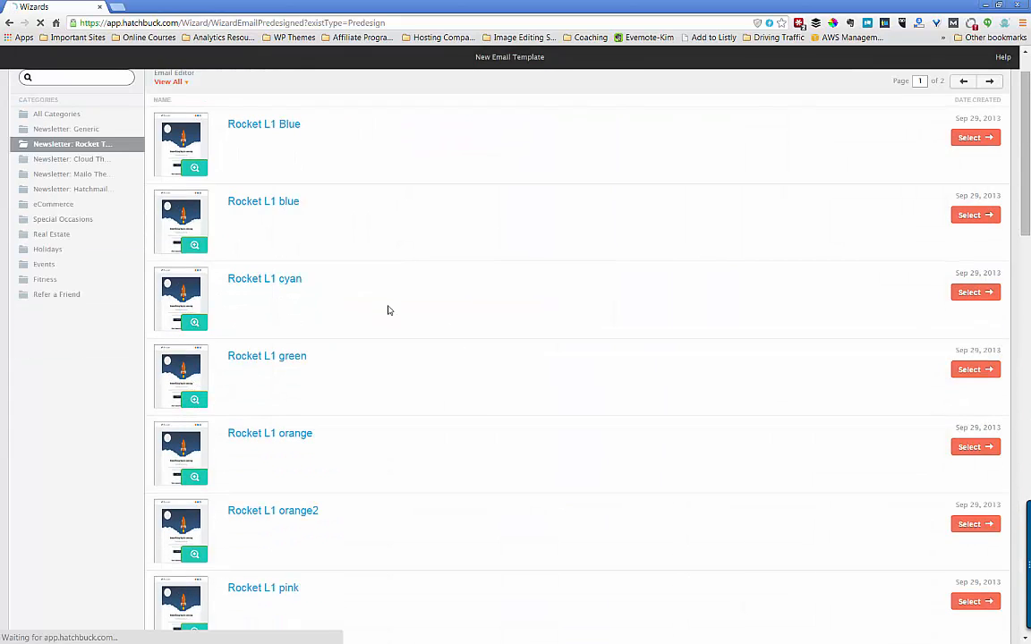
scroll(545, 324, "down", 4)
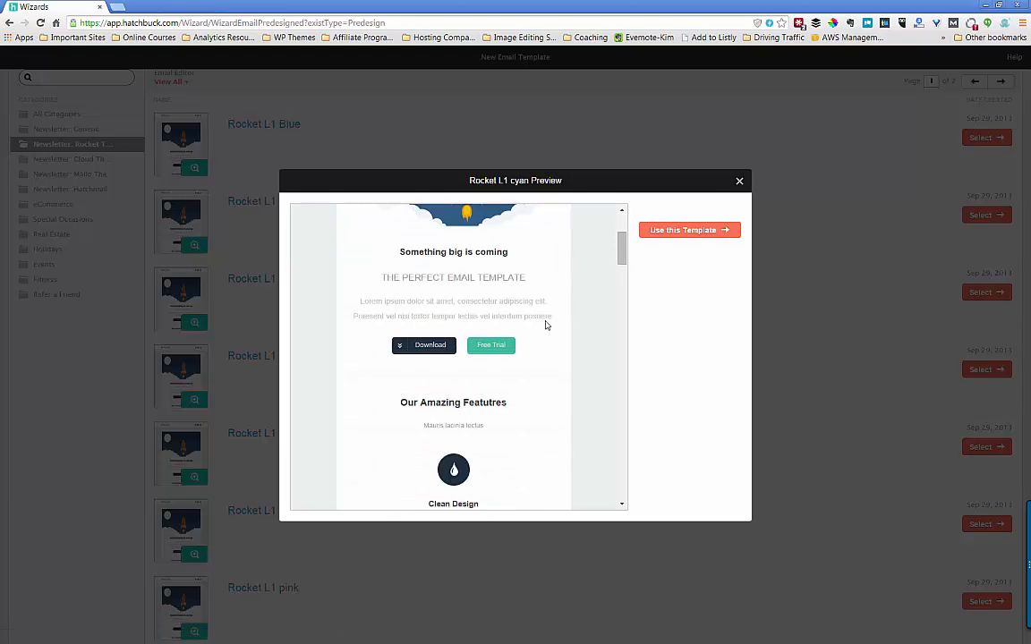
scroll(537, 340, "down", 2)
scroll(506, 342, "down", 5)
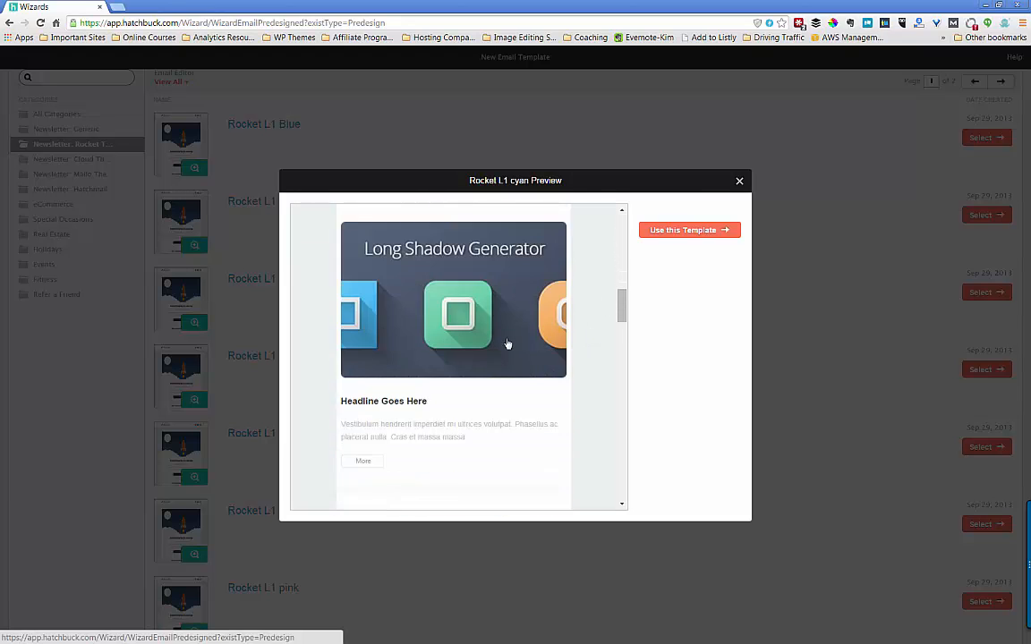
left_click(740, 181)
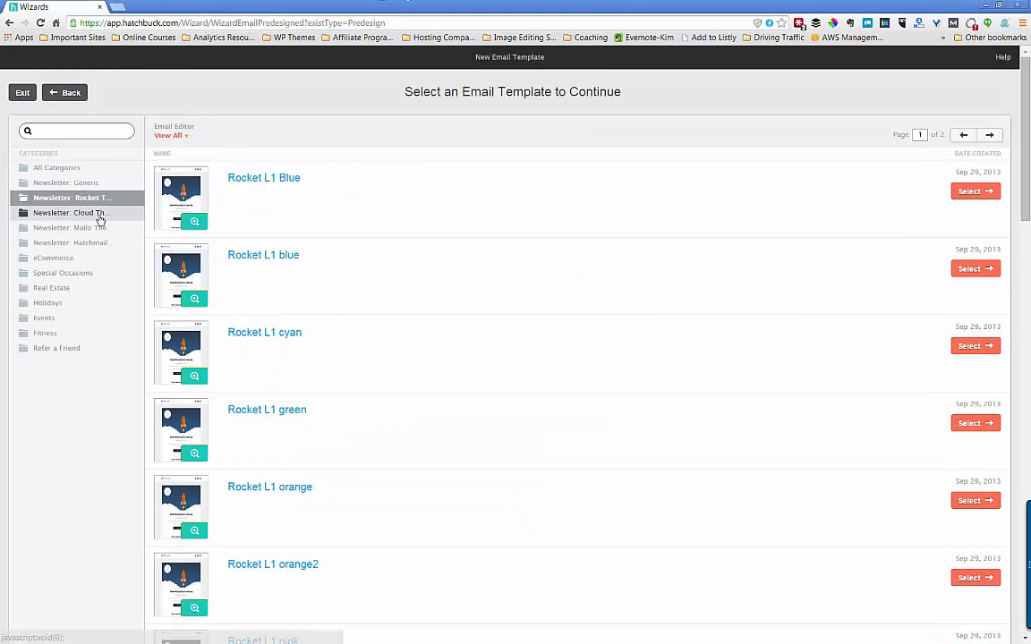
- Browse the Cloud and Mailo newsletter categories and preview the MyMail L1 Blue/White design
left_click(99, 216)
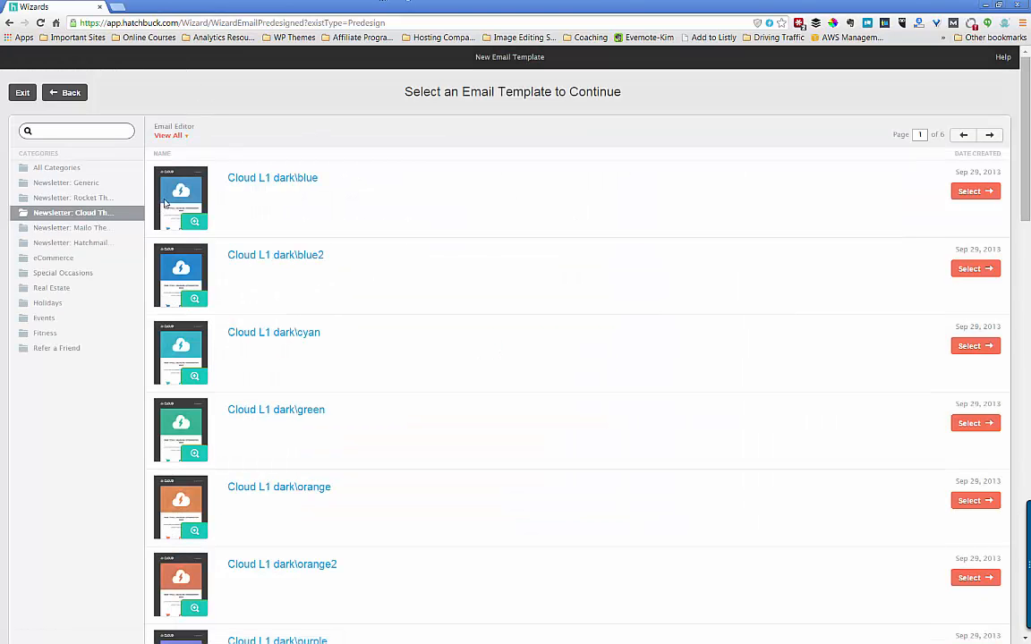
left_click(70, 229)
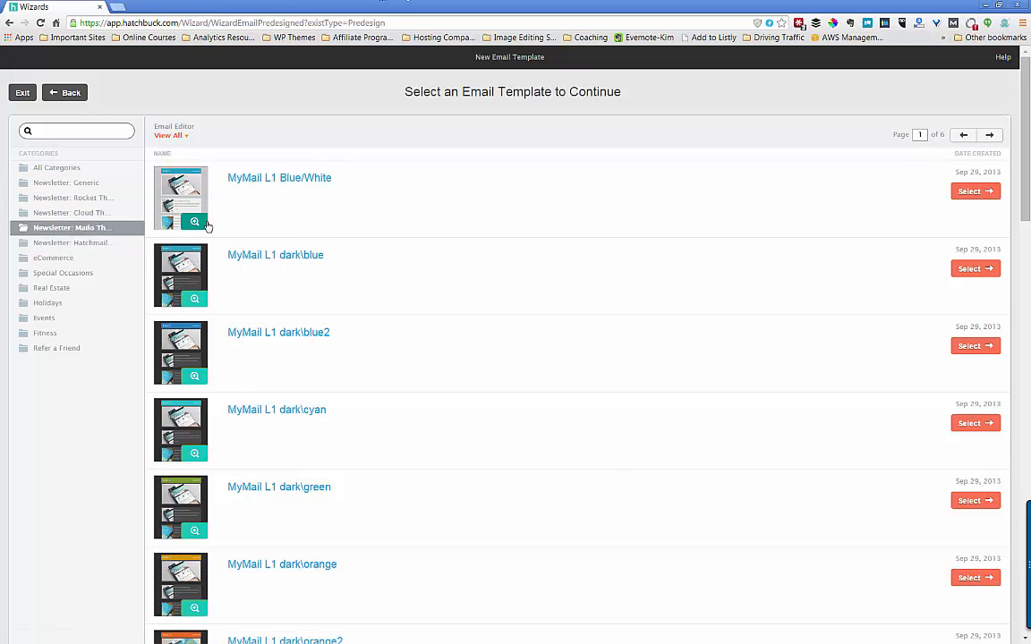
left_click(195, 221)
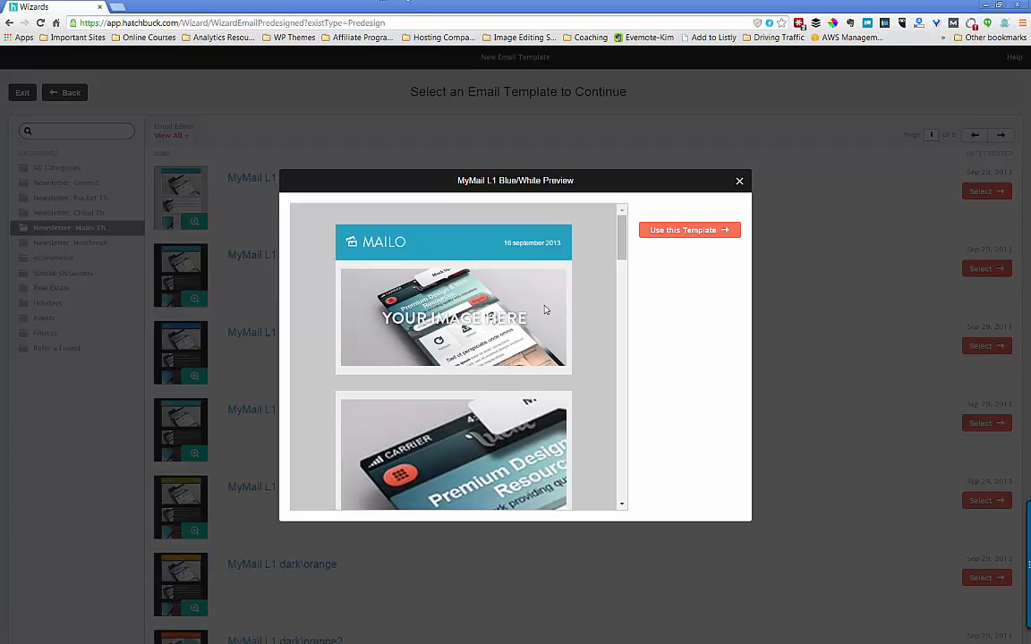
scroll(545, 309, "down", 10)
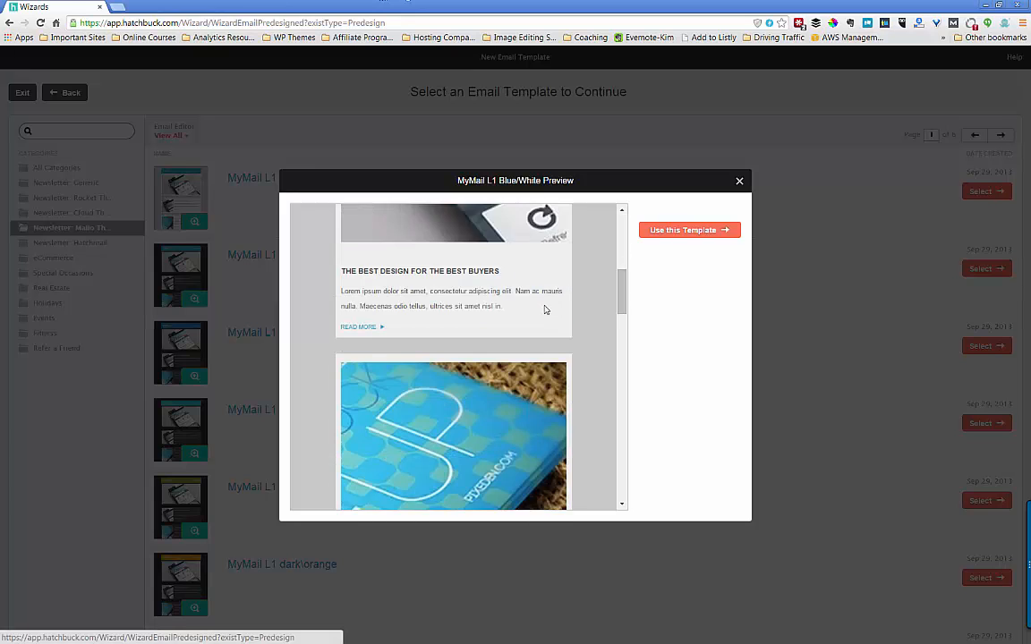
scroll(545, 310, "down", 10)
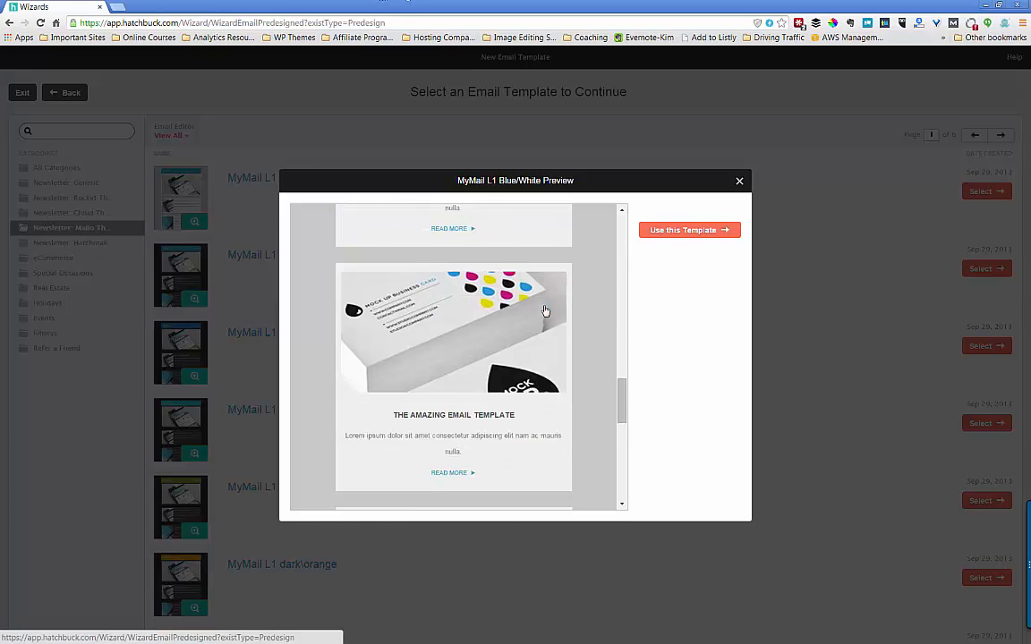
scroll(591, 295, "up", 5)
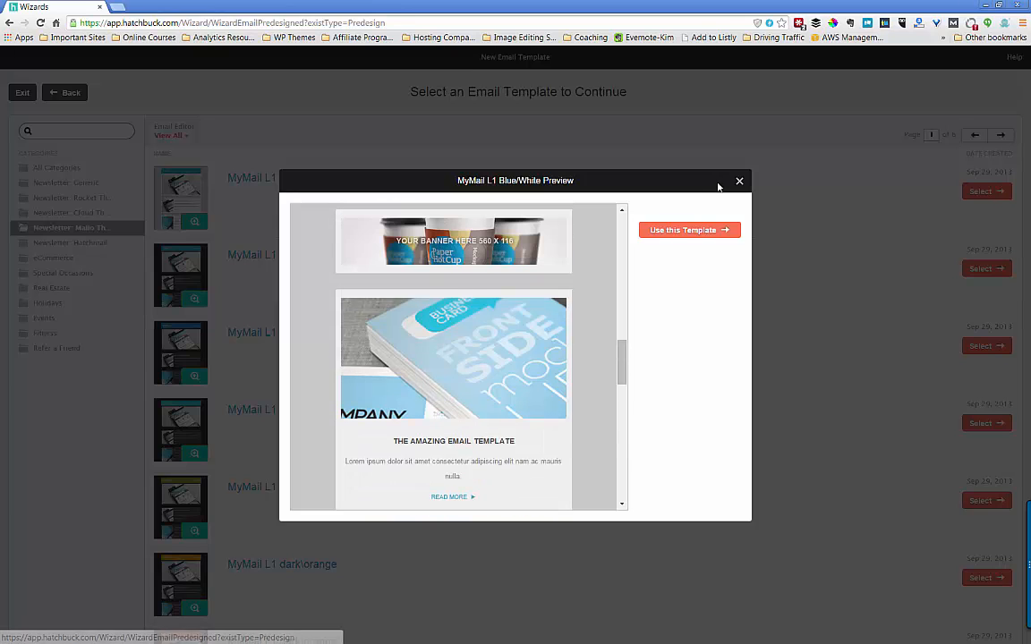
left_click(740, 182)
scroll(306, 398, "down", 3)
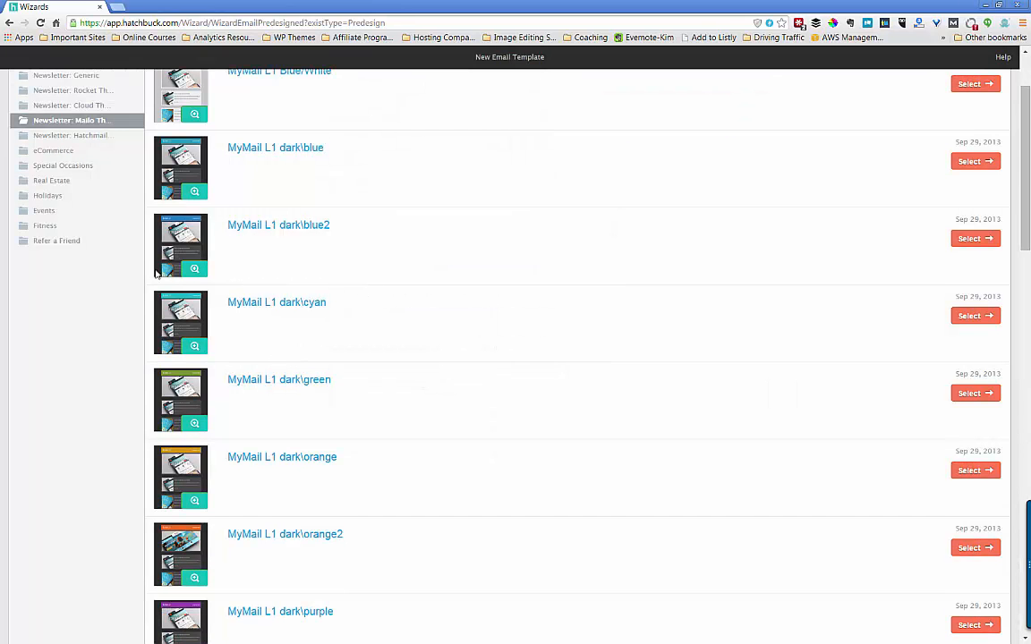
scroll(64, 204, "up", 3)
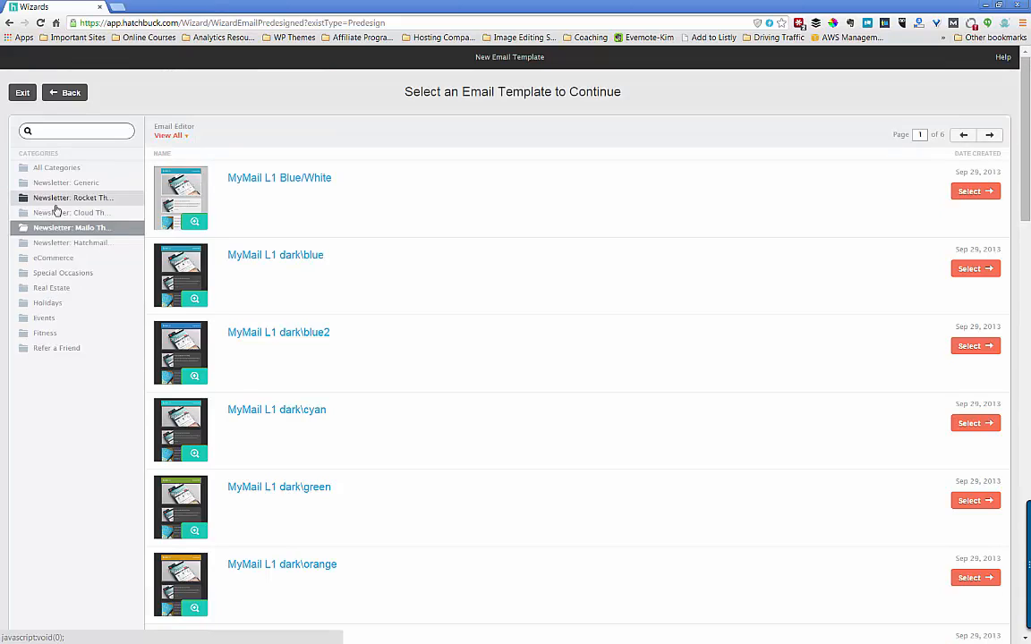
- Preview the Fitness category's template, scrolling through it before closing
left_click(57, 332)
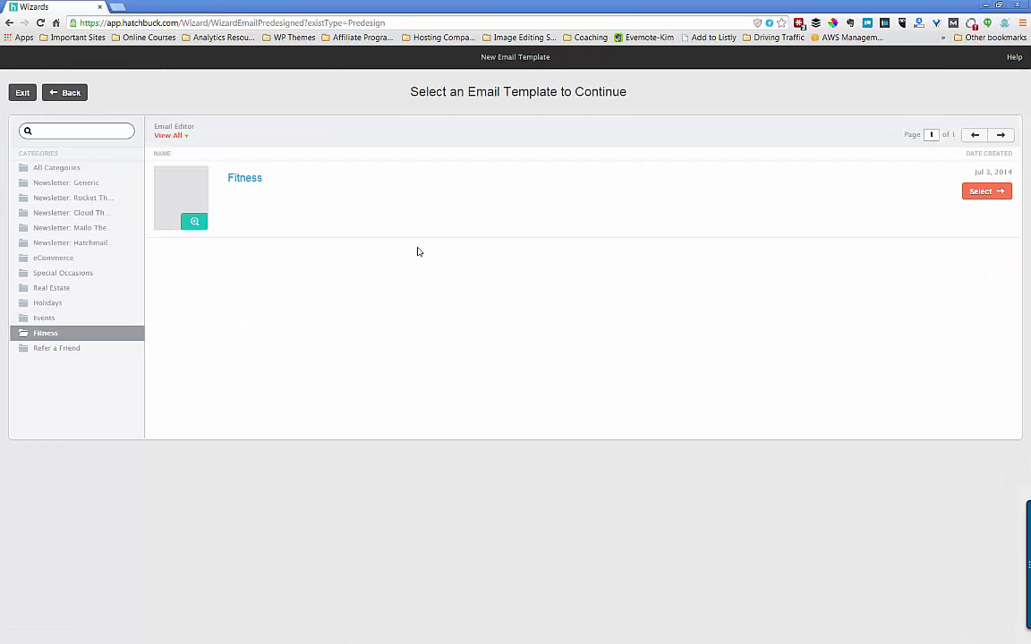
left_click(194, 222)
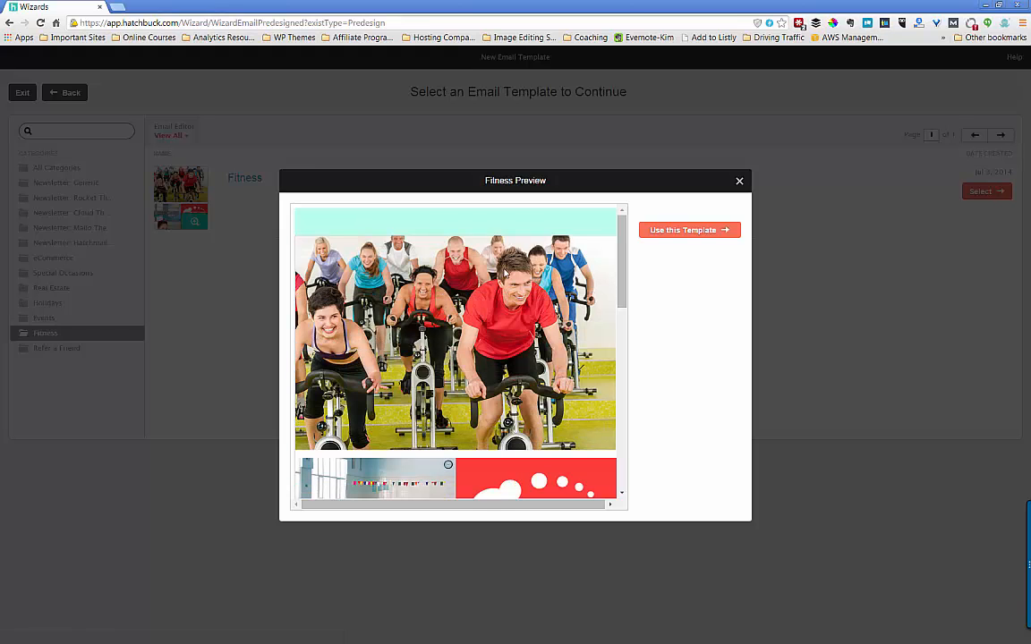
scroll(579, 295, "down", 4)
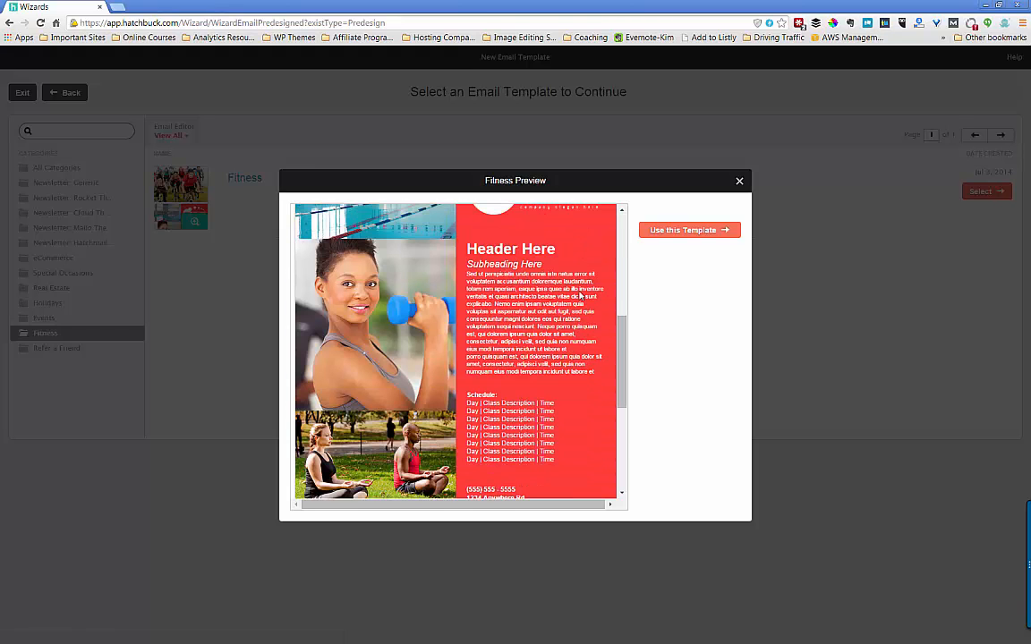
scroll(579, 296, "down", 5)
scroll(580, 295, "up", 7)
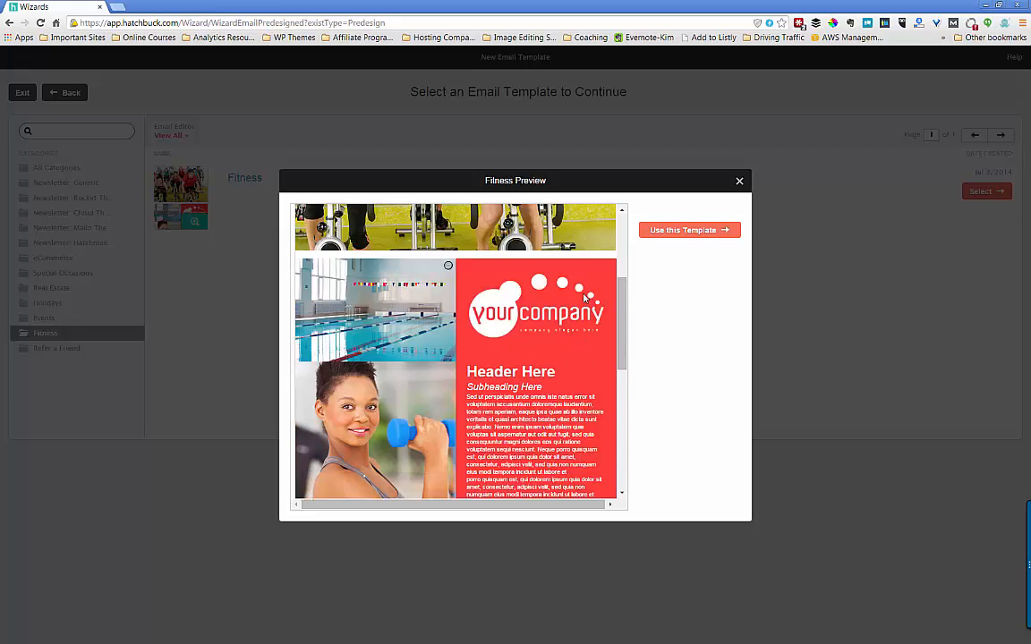
scroll(584, 298, "up", 1)
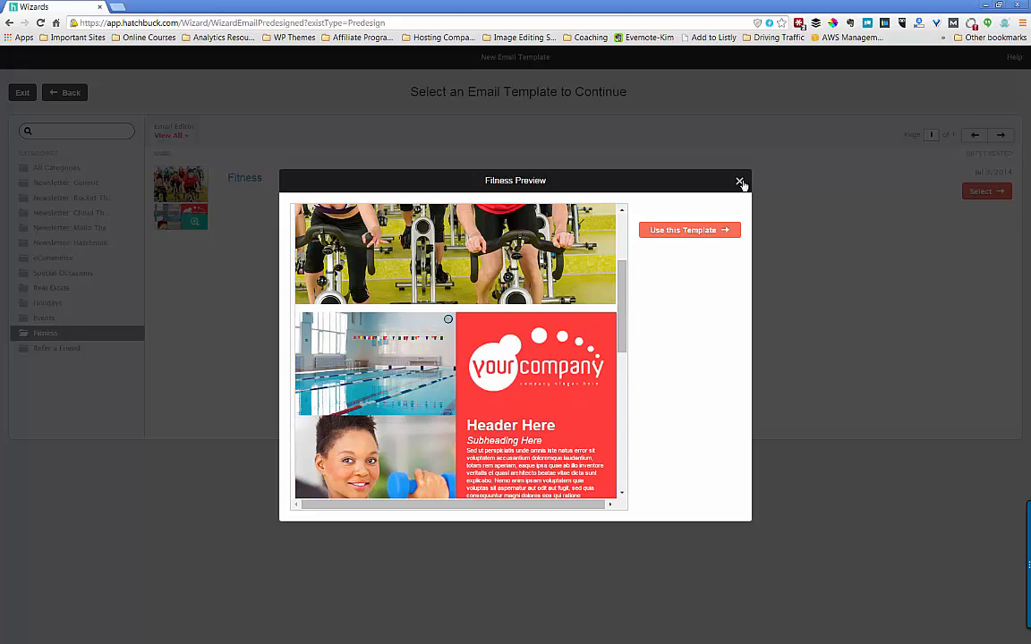
left_click(740, 182)
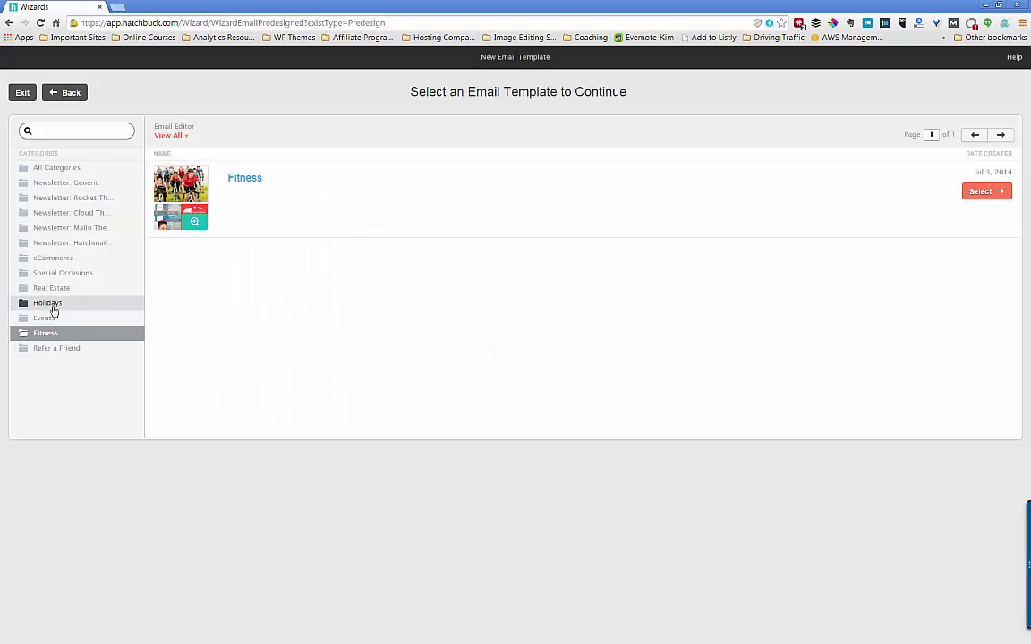
- List the Real Estate category and preview the Real Estate 2 design
left_click(42, 288)
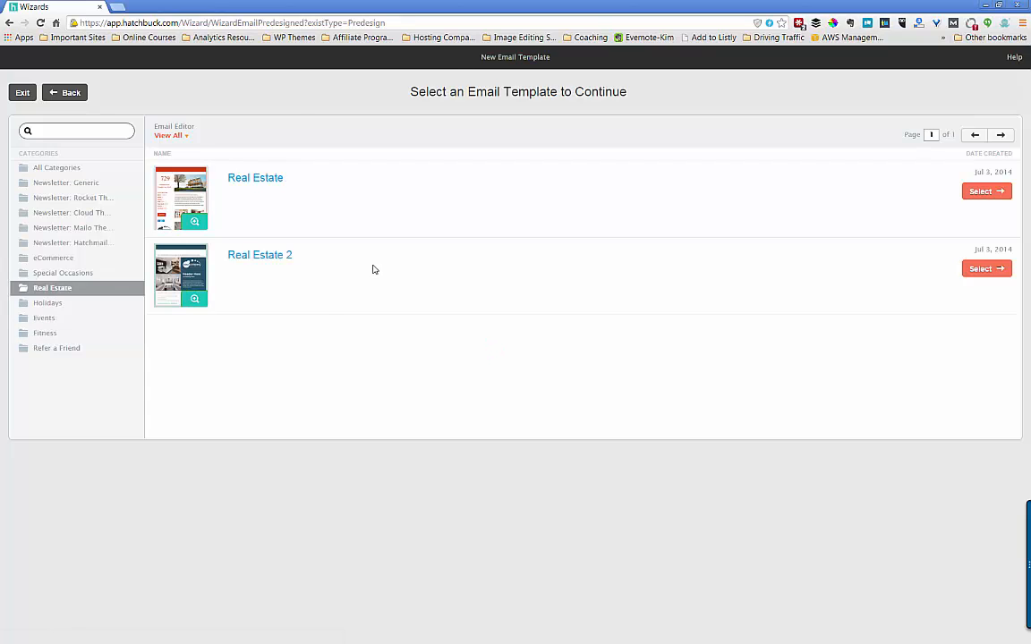
left_click(194, 300)
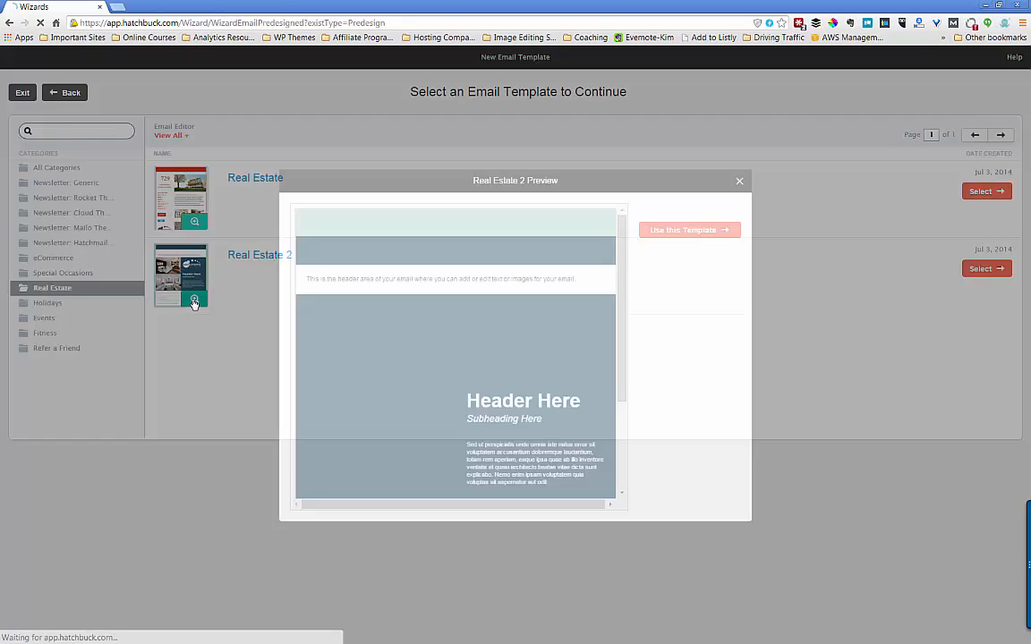
scroll(420, 318, "down", 1)
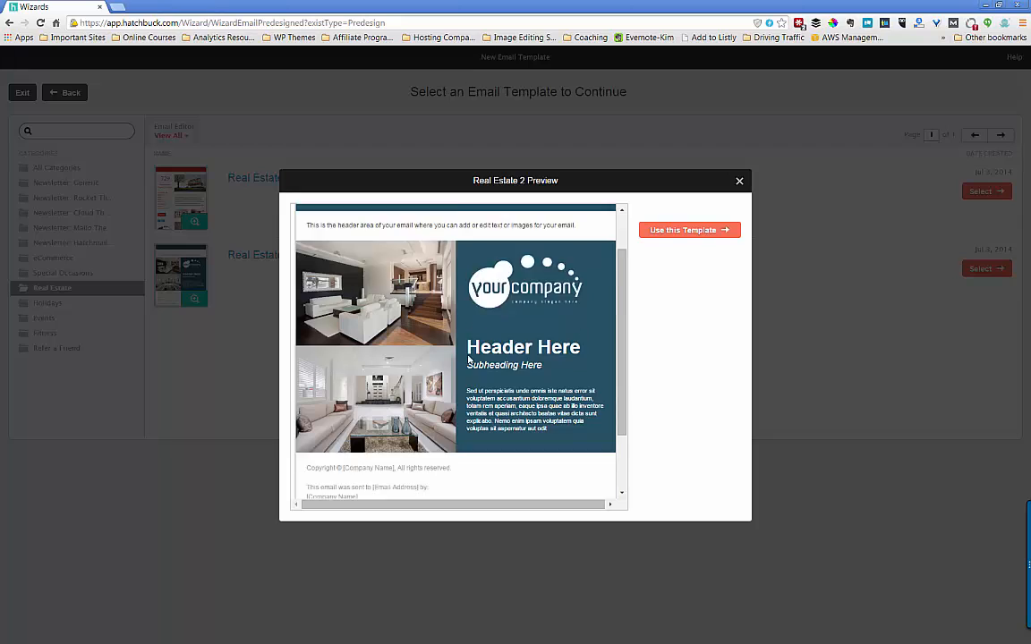
scroll(468, 359, "down", 2)
scroll(468, 359, "up", 3)
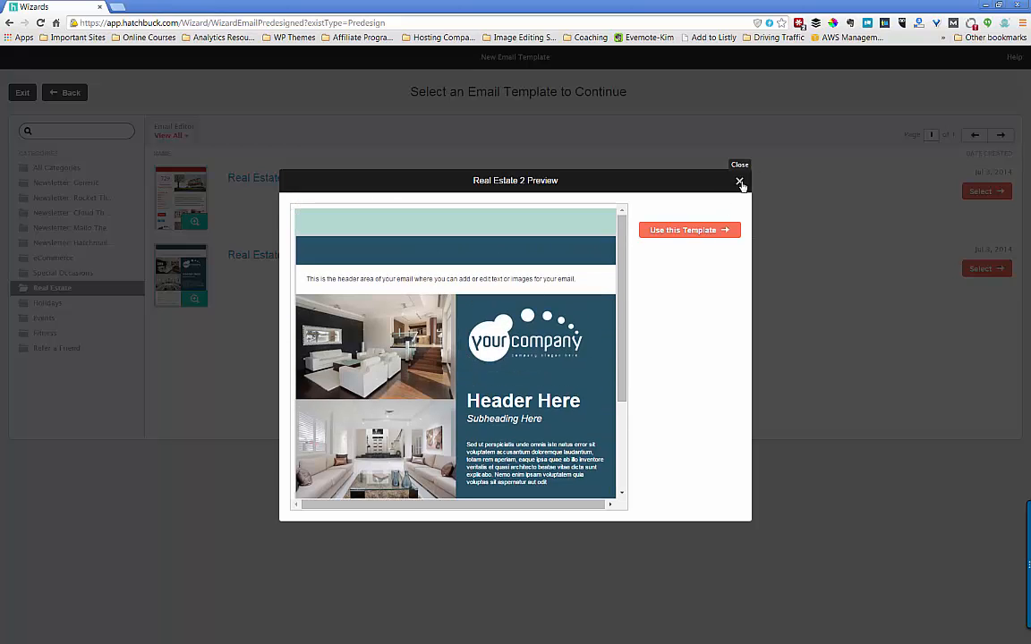
left_click(740, 183)
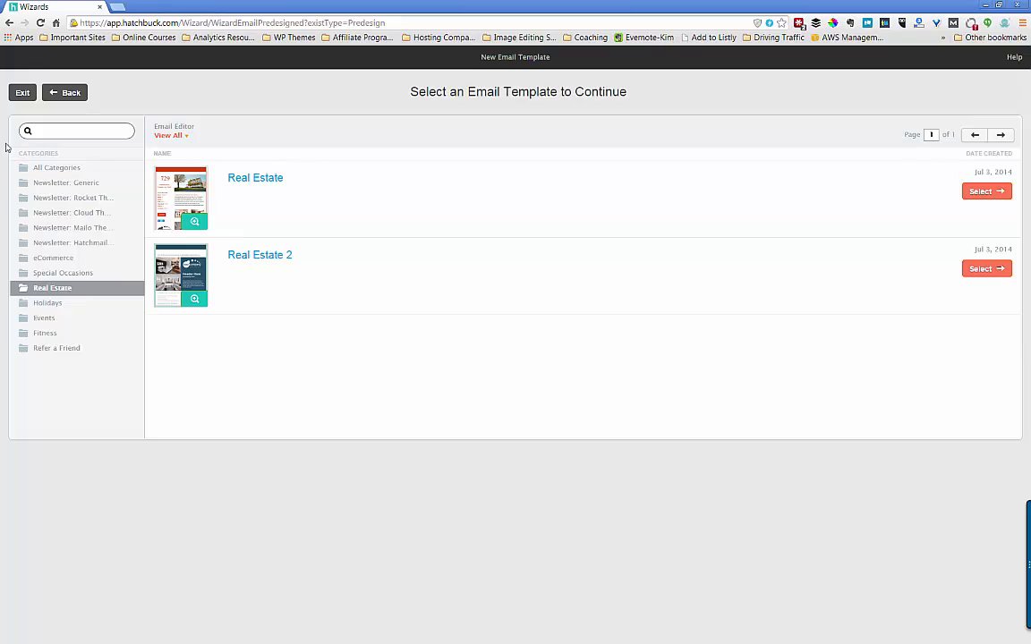
- Exit the template wizard back to the Email Templates list
left_click(23, 93)
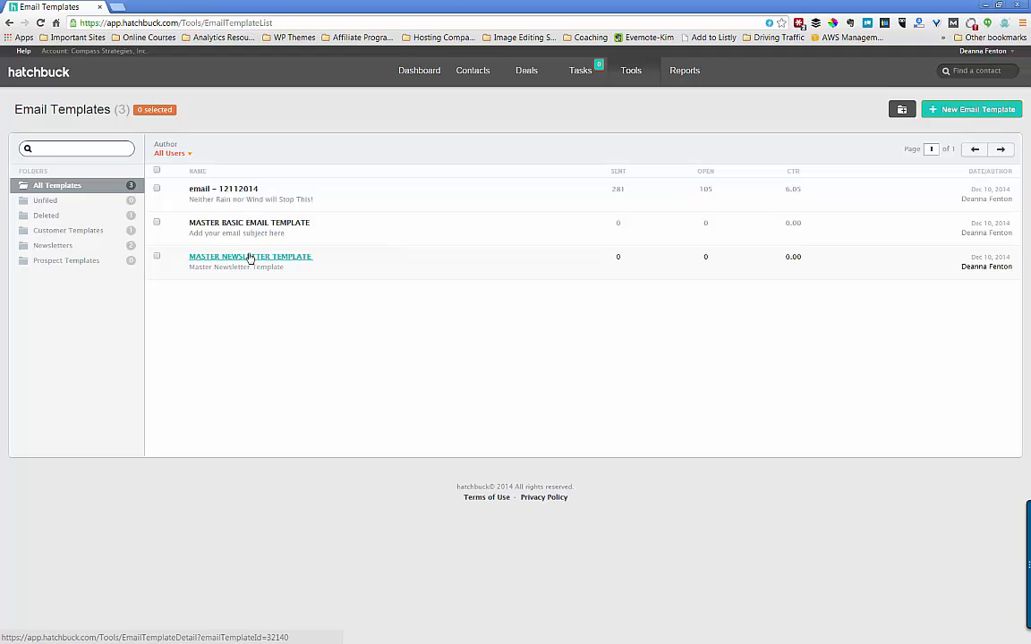
left_click(250, 257)
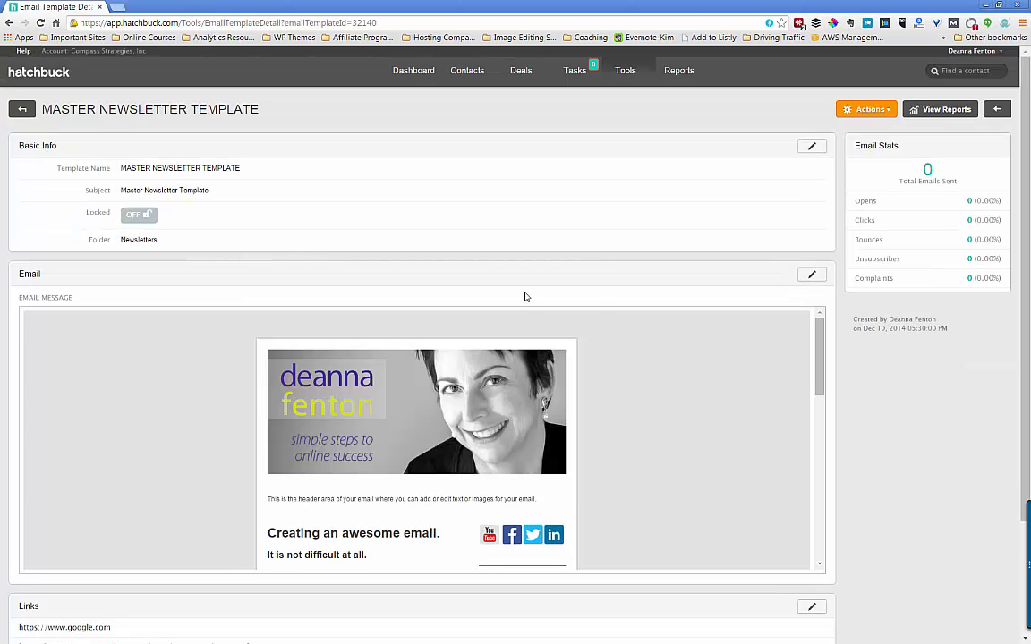
scroll(628, 310, "down", 5)
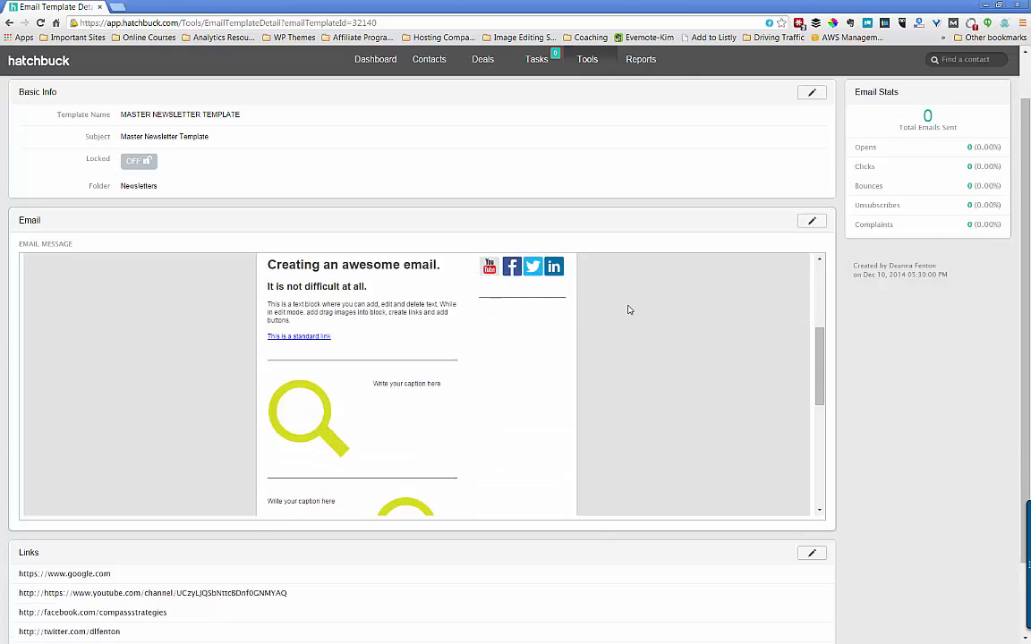
scroll(628, 309, "down", 3)
scroll(628, 310, "up", 8)
scroll(628, 310, "down", 1)
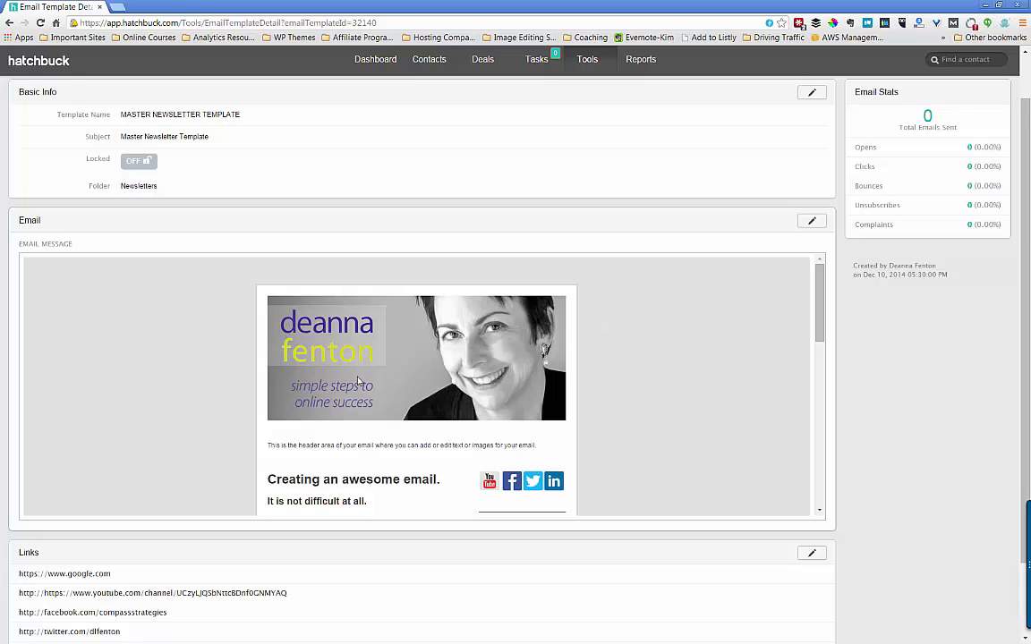
scroll(449, 365, "down", 1)
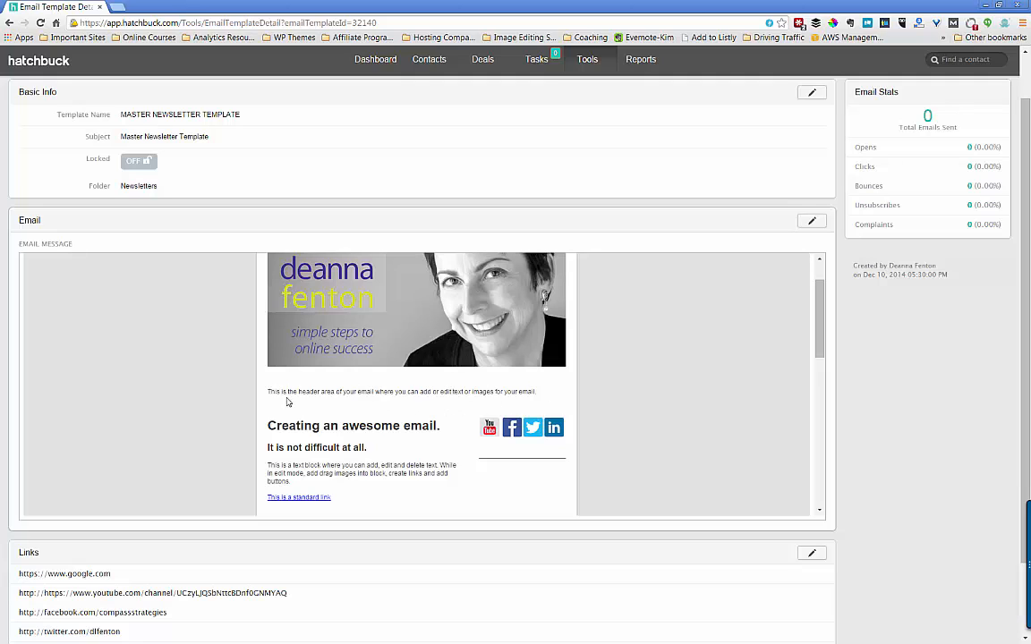
scroll(289, 402, "down", 2)
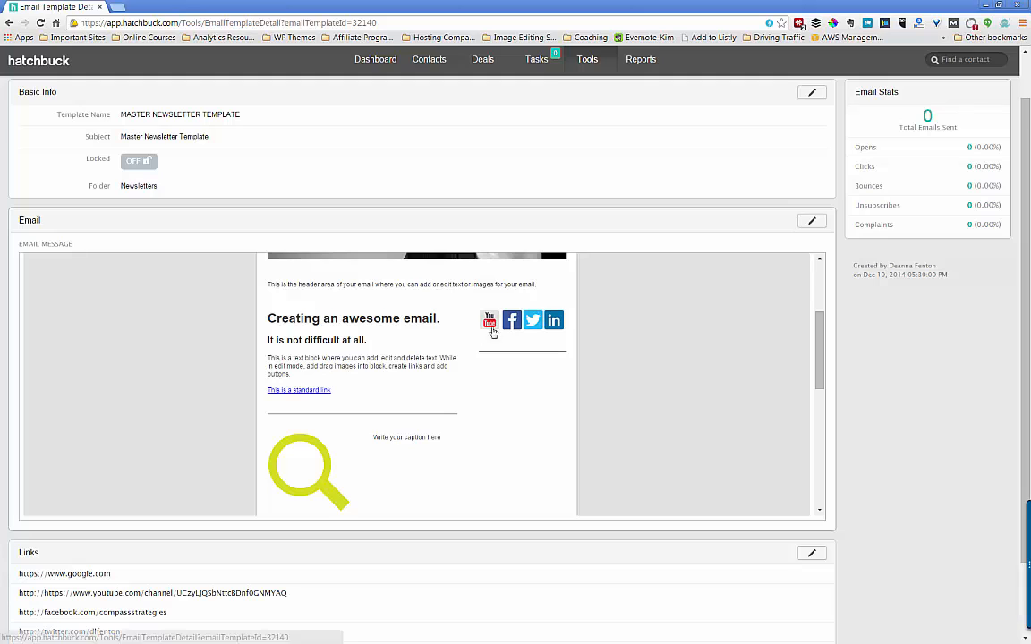
scroll(416, 378, "down", 1)
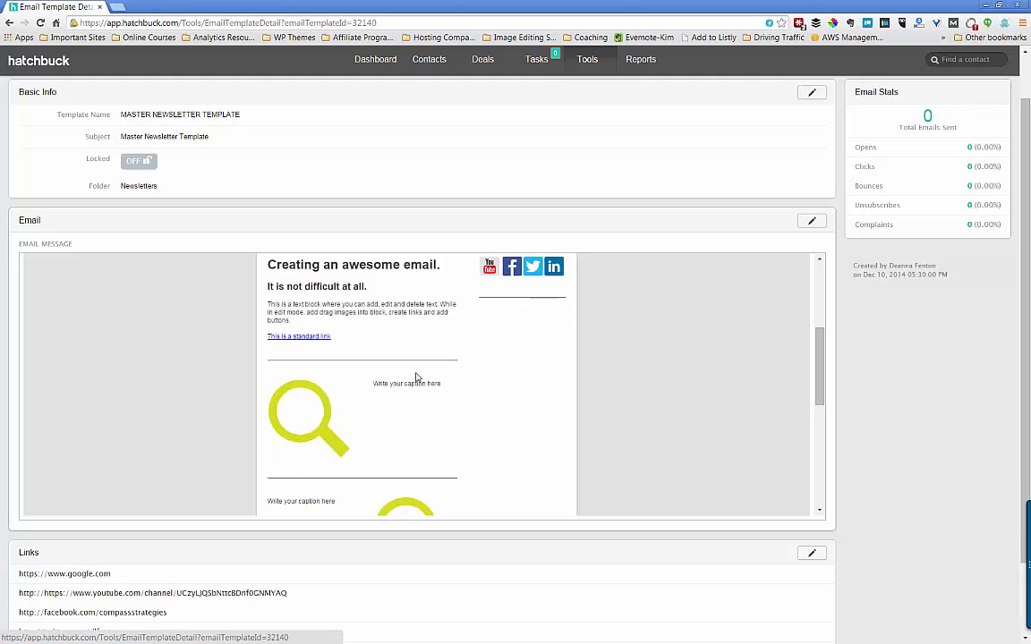
scroll(416, 378, "down", 2)
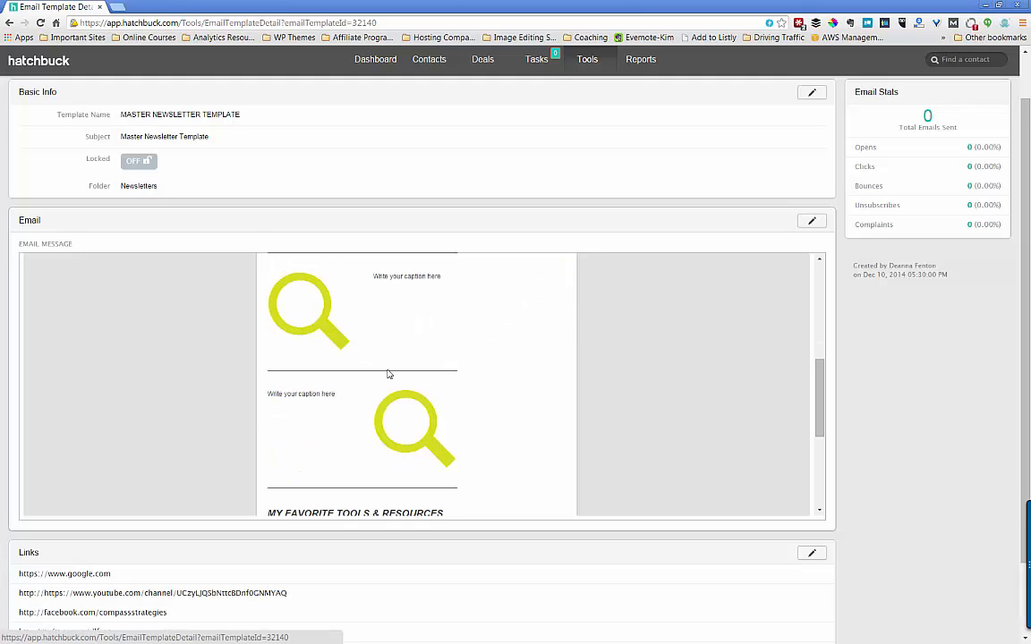
scroll(363, 451, "down", 4)
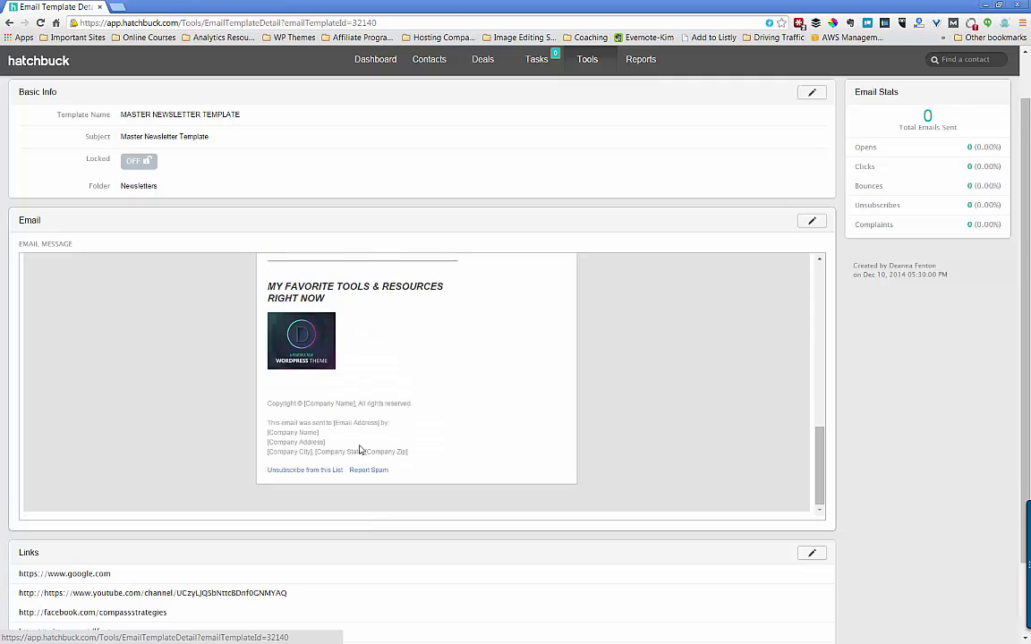
scroll(361, 450, "up", 8)
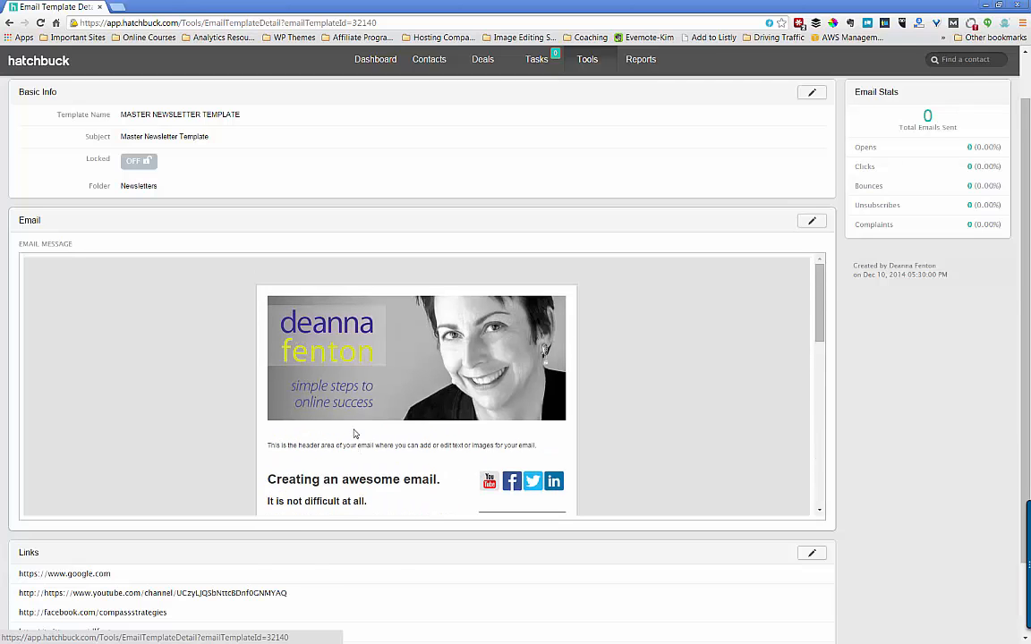
scroll(354, 434, "up", 1)
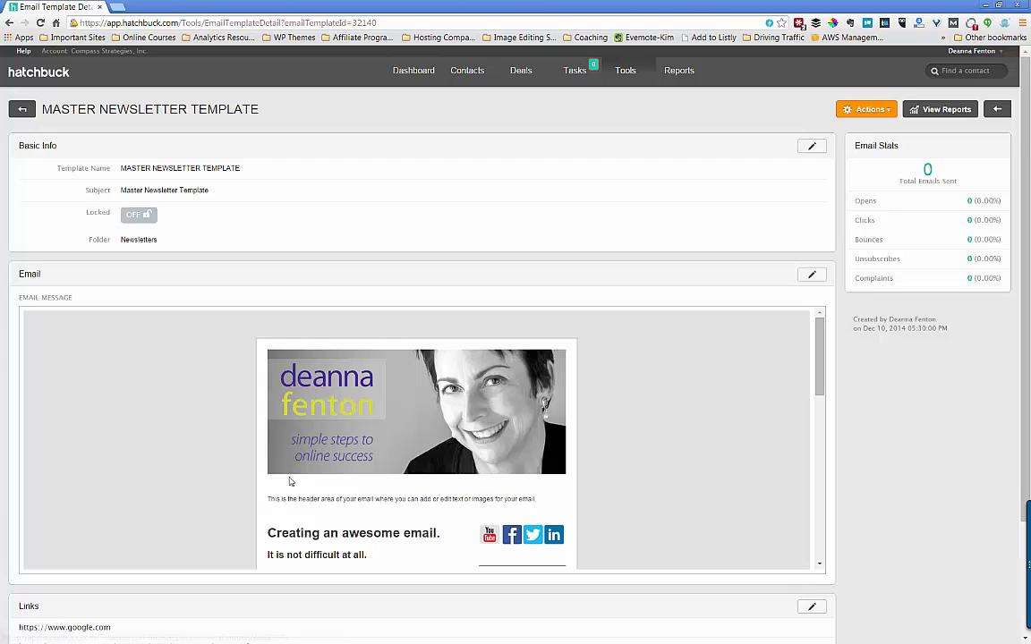
left_click(23, 109)
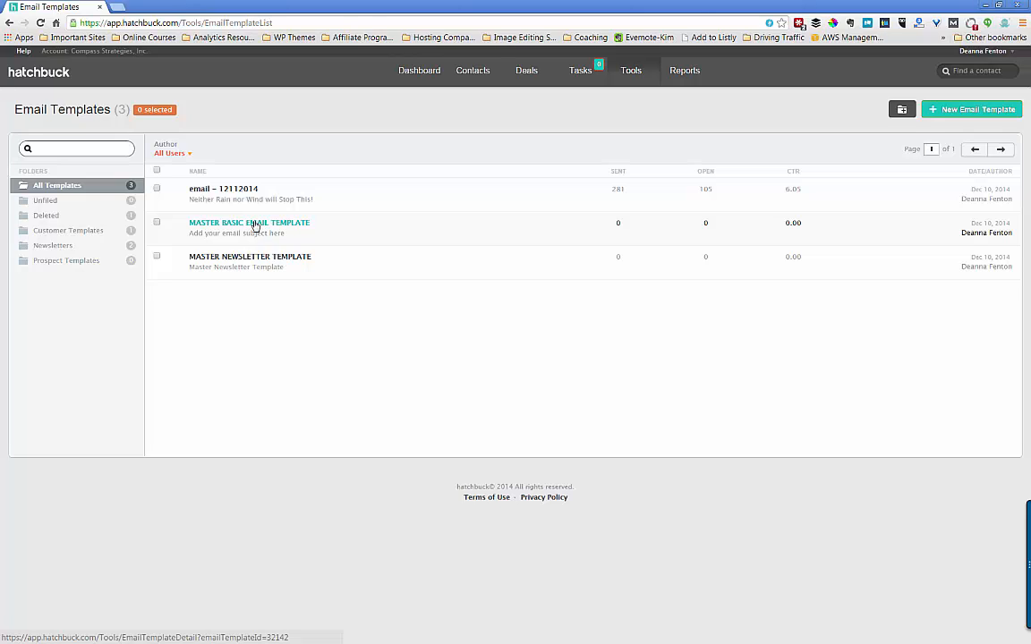
left_click(255, 226)
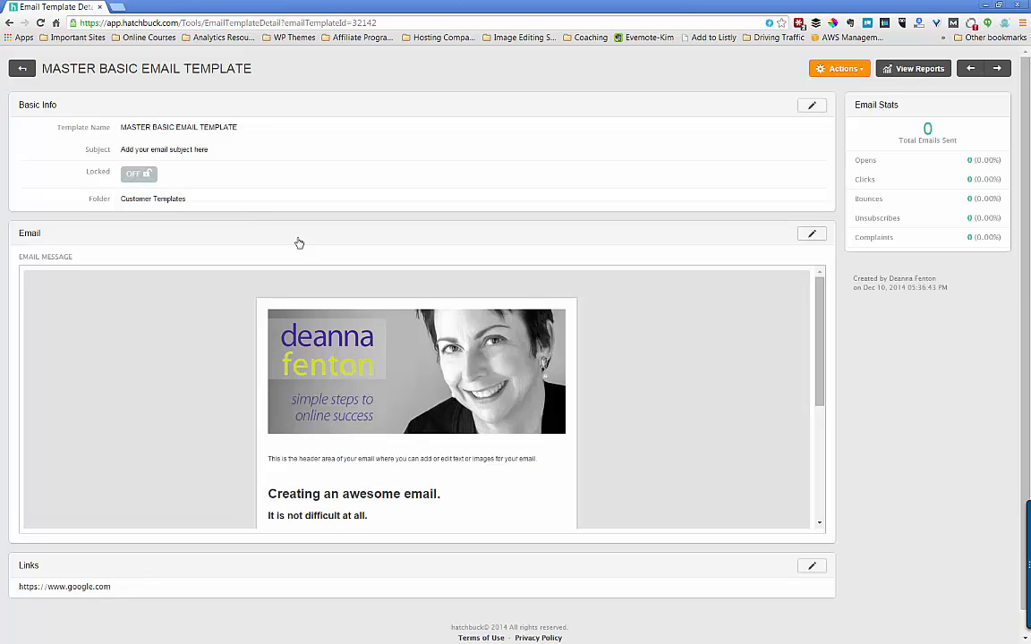
scroll(568, 331, "down", 3)
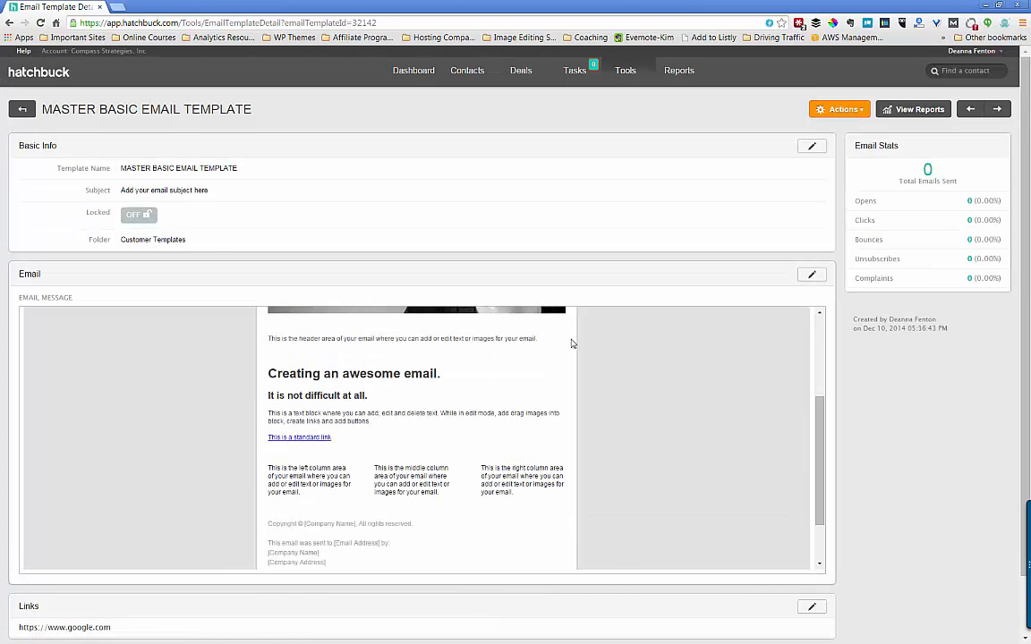
scroll(476, 382, "up", 3)
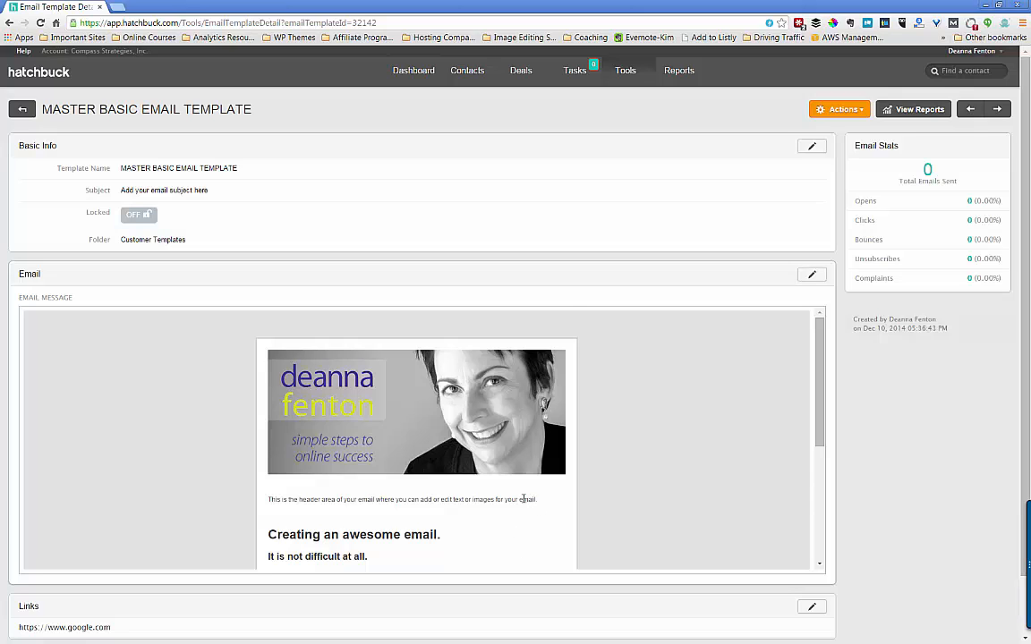
scroll(524, 499, "down", 3)
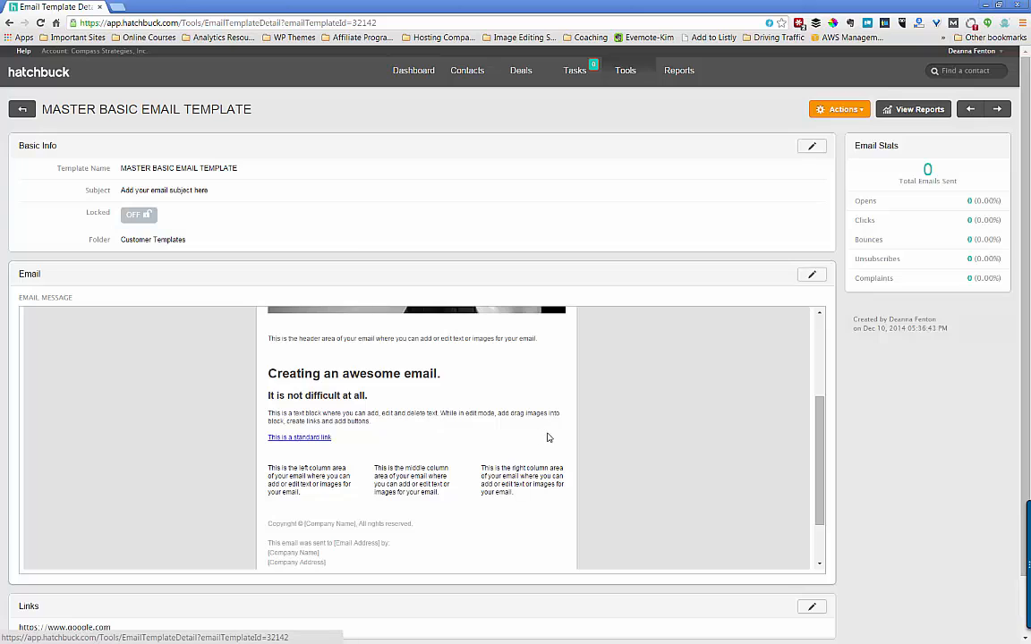
scroll(402, 450, "down", 2)
scroll(402, 450, "up", 5)
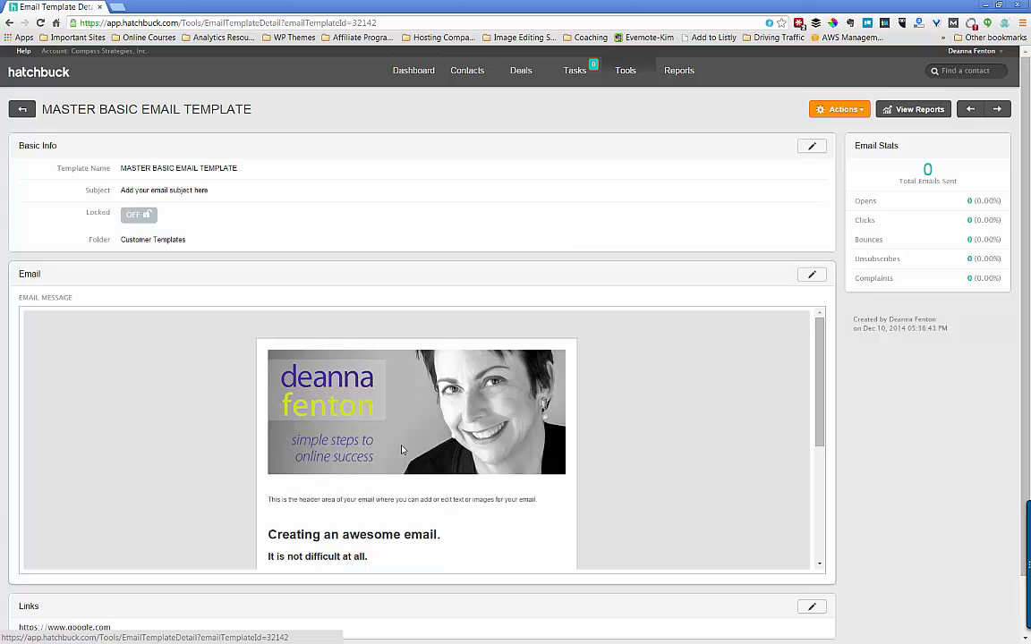
scroll(402, 450, "down", 4)
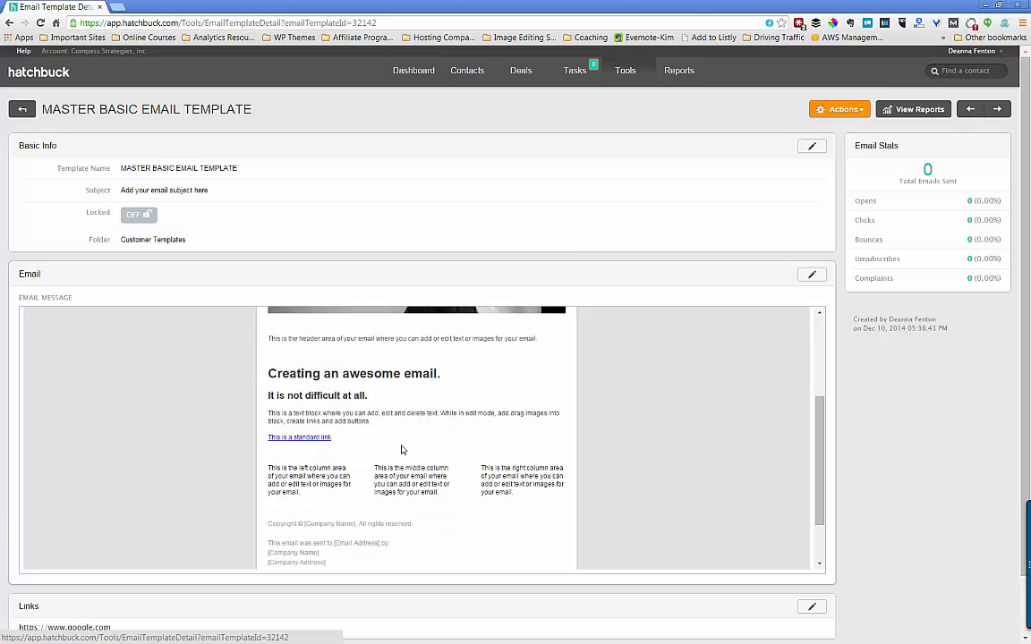
scroll(401, 450, "down", 2)
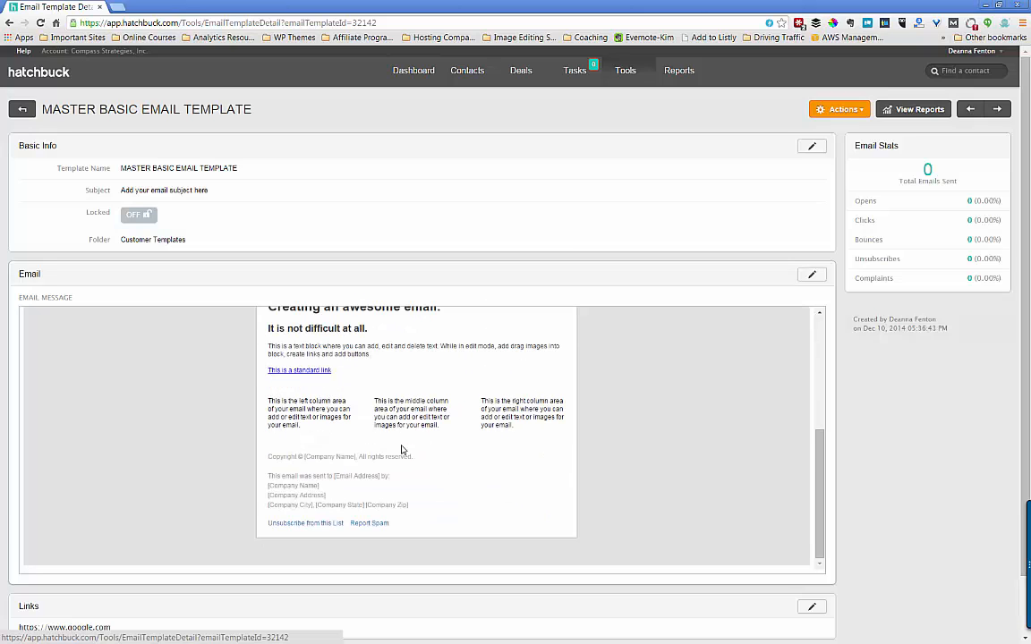
scroll(401, 450, "up", 6)
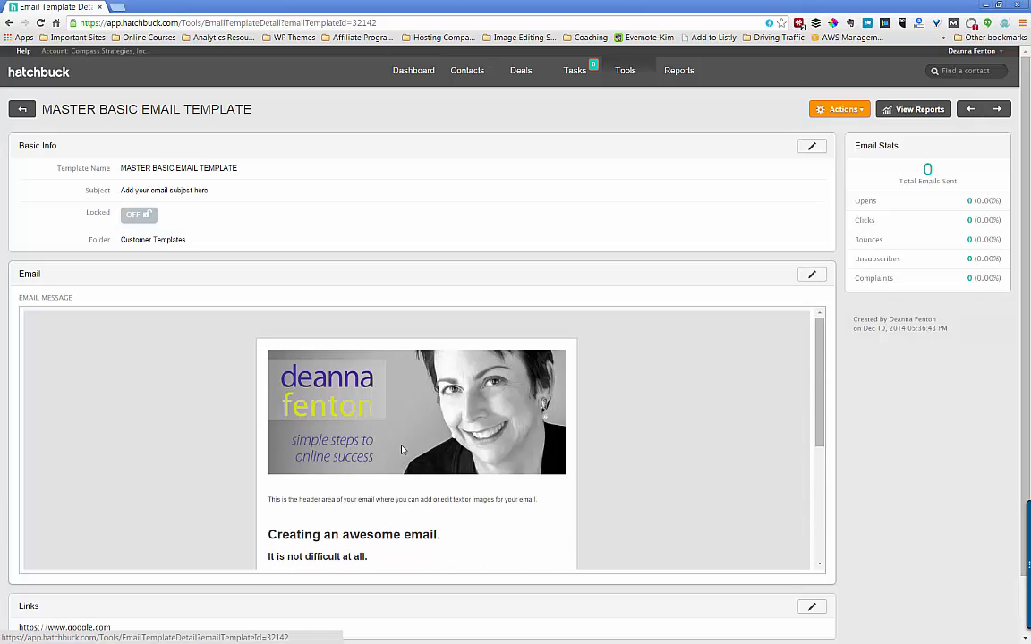
left_click(22, 108)
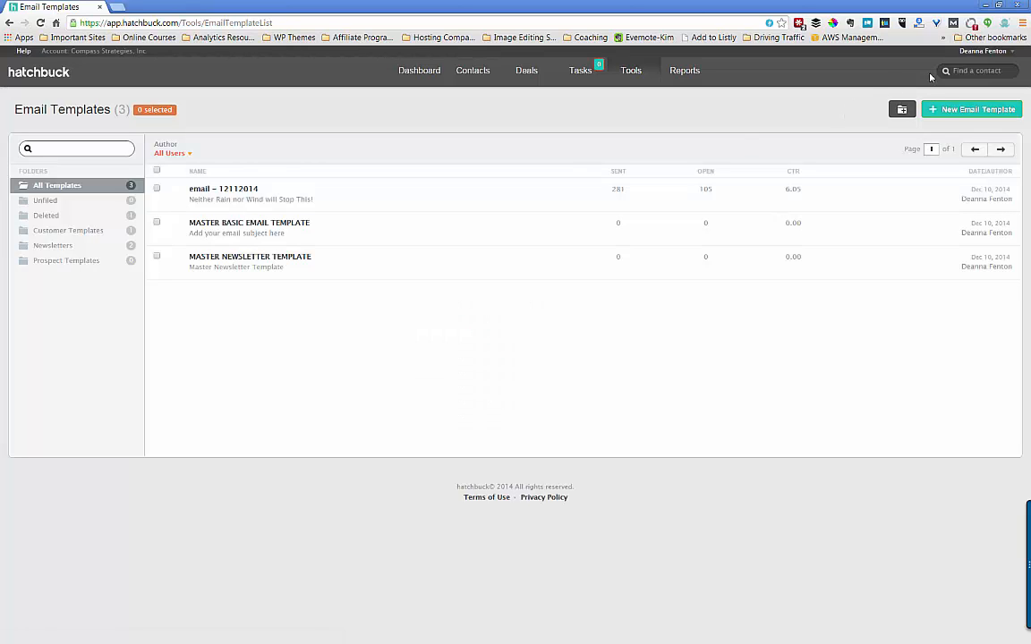
- Start a new Drag & Drop Builder email template named 'Test' and continue to layout selection
left_click(930, 107)
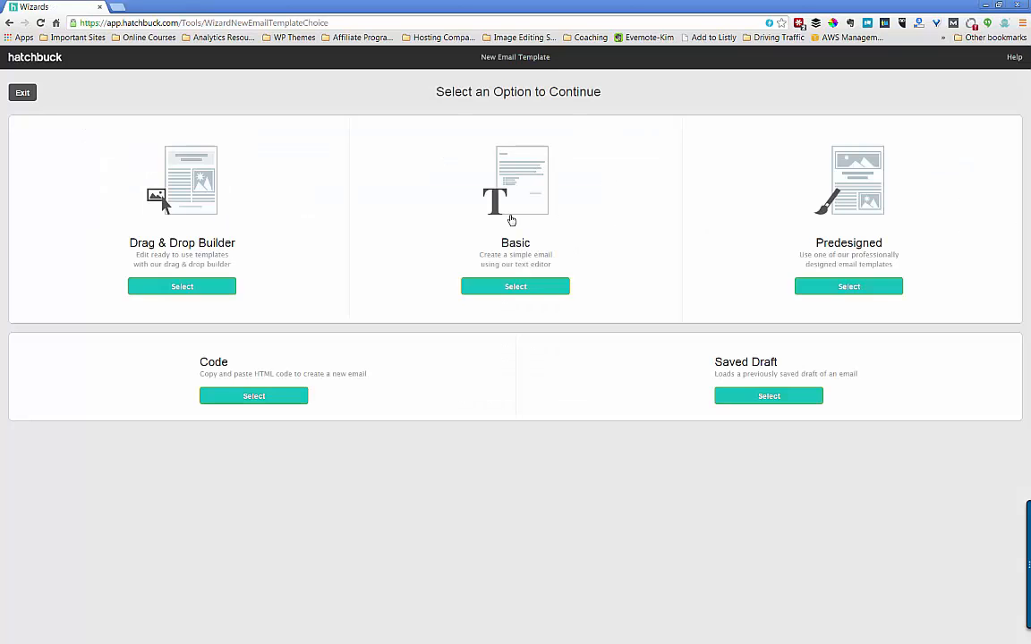
left_click(182, 287)
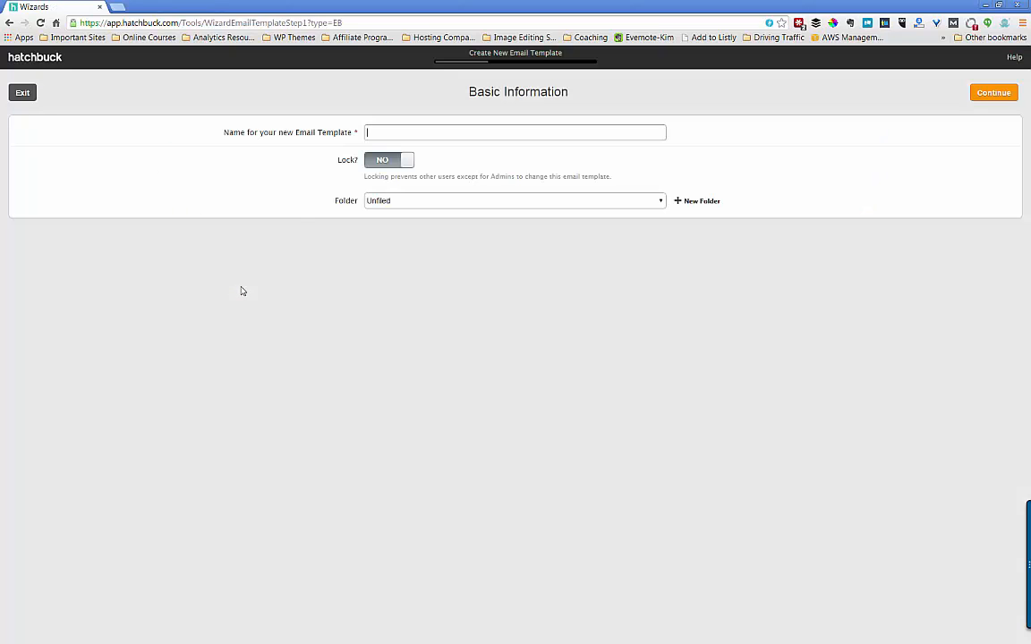
type("Test")
left_click(993, 93)
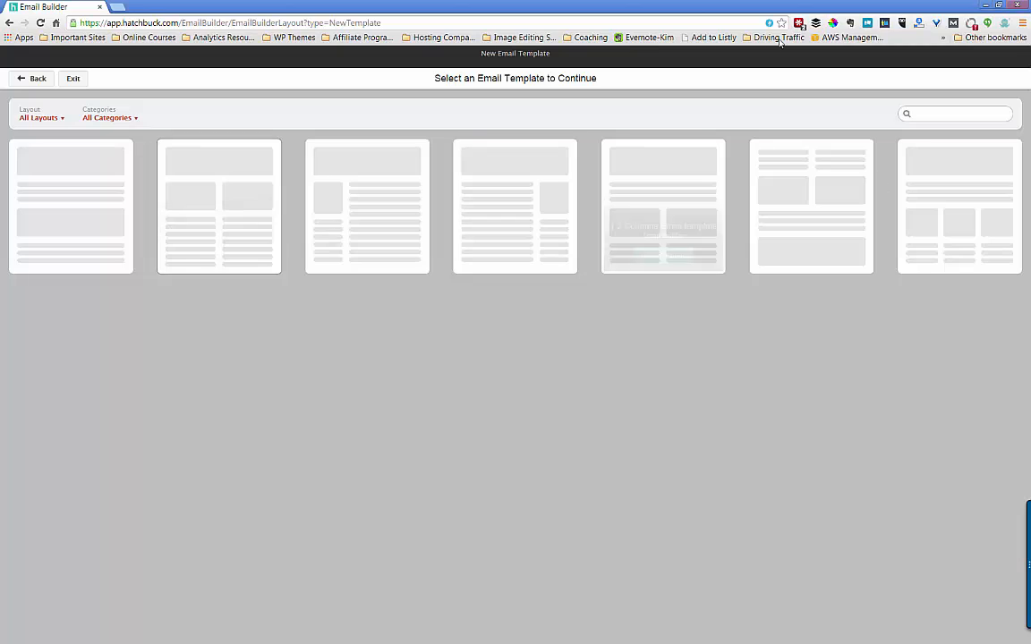
mouse_move(70, 217)
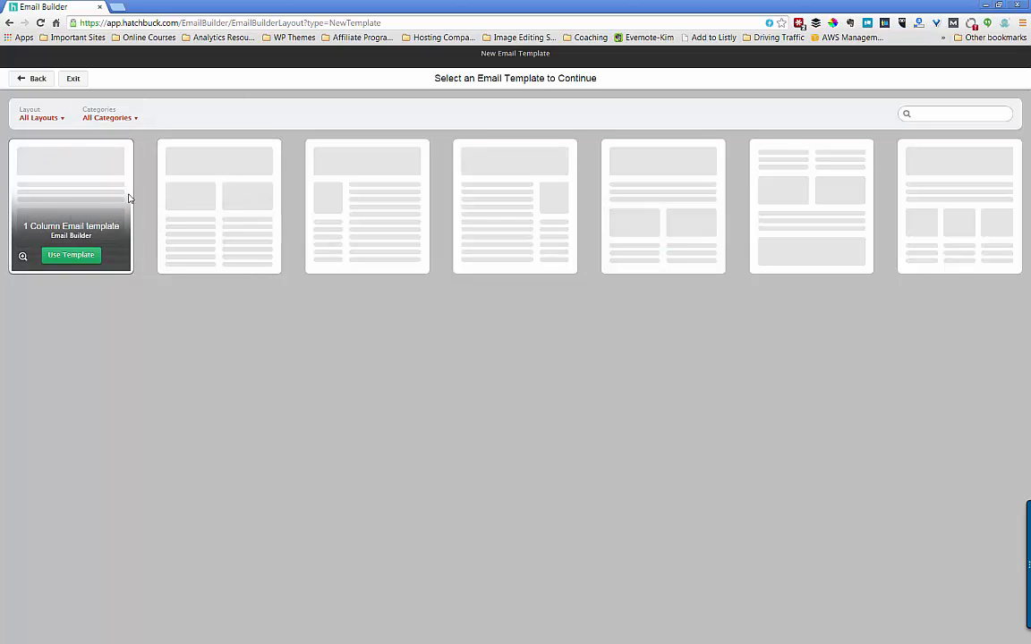
mouse_move(207, 198)
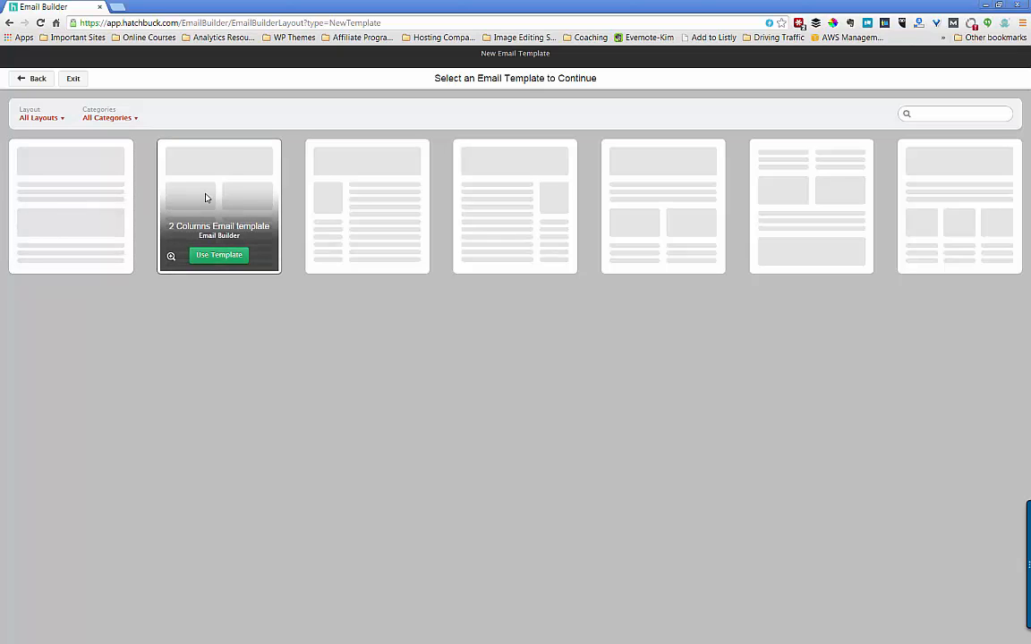
mouse_move(365, 215)
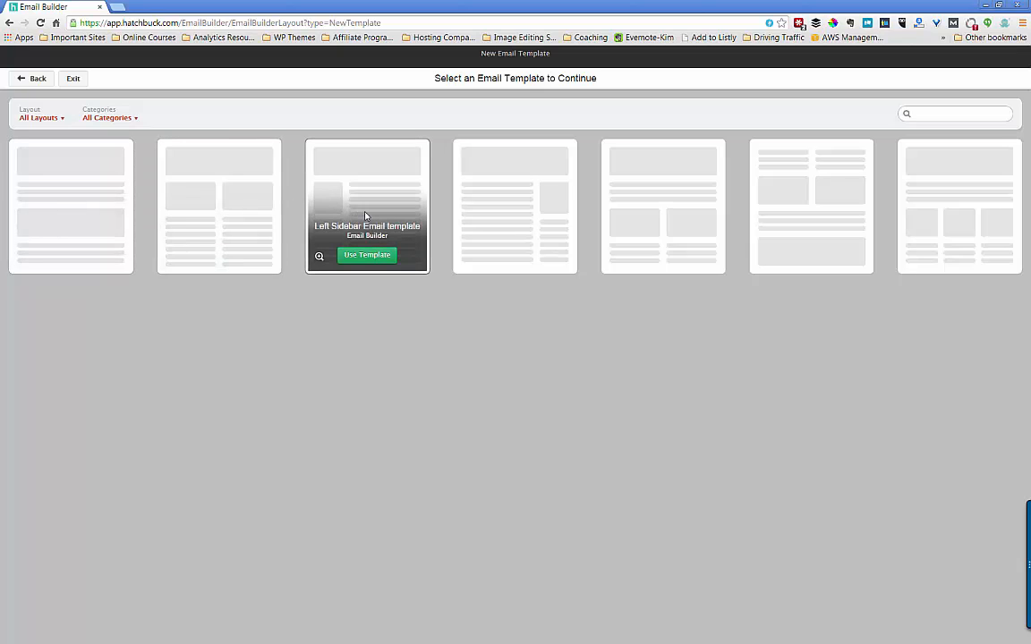
mouse_move(486, 216)
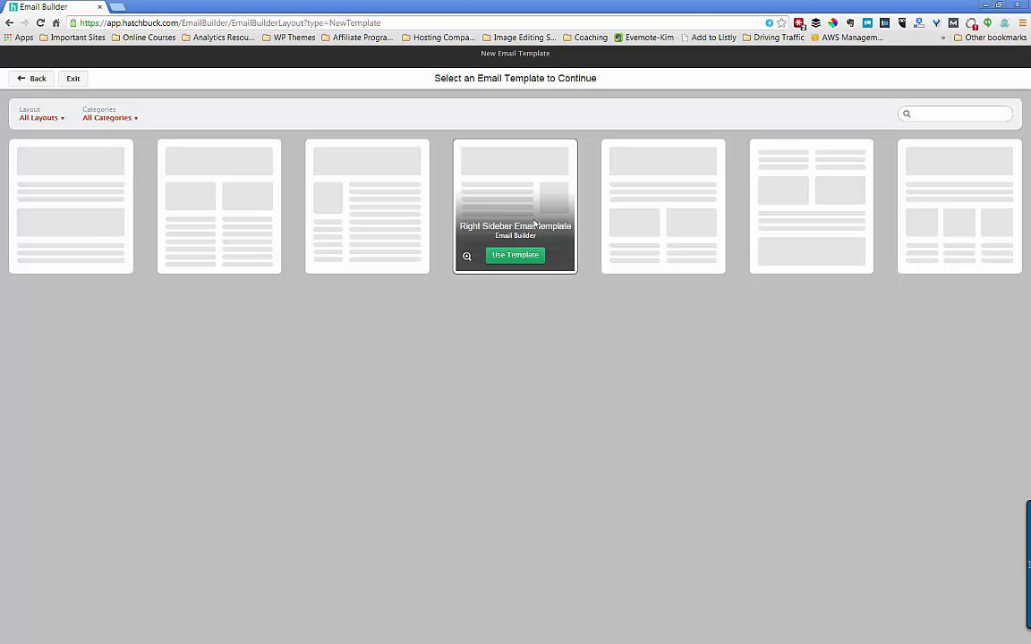
mouse_move(651, 232)
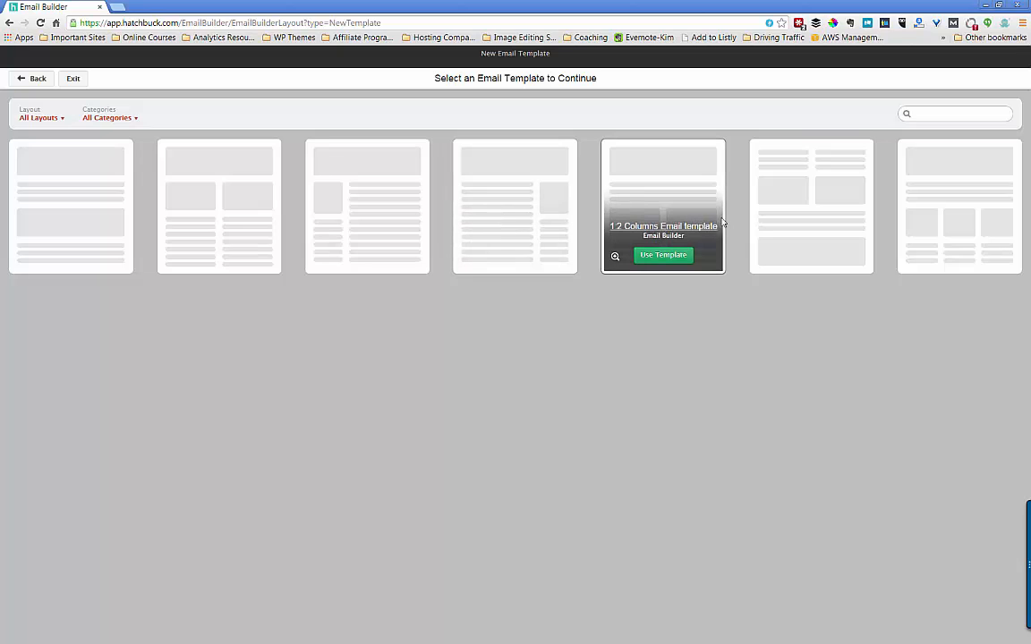
mouse_move(792, 220)
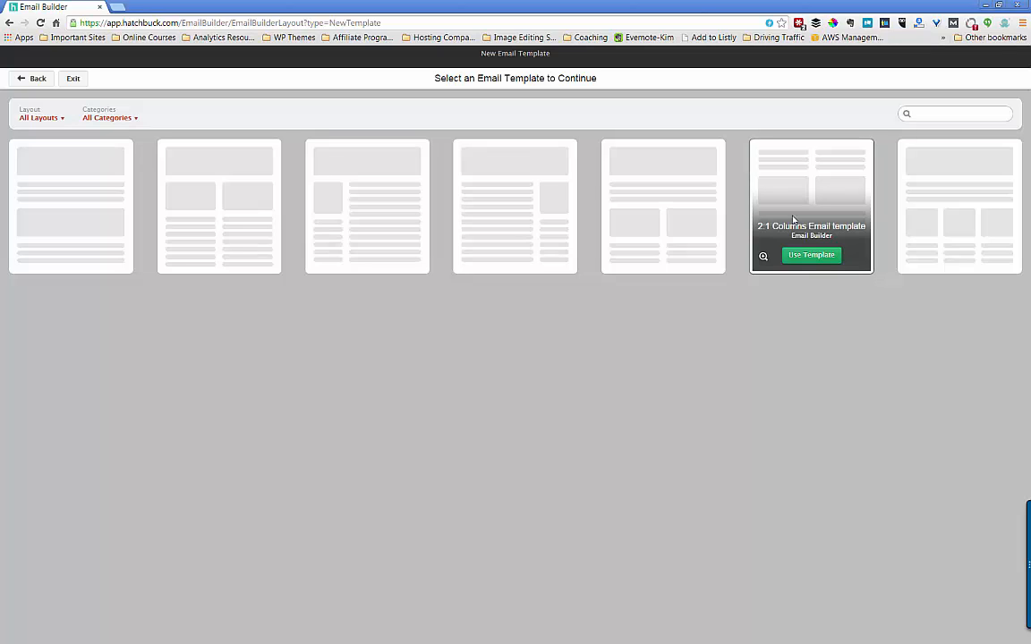
mouse_move(944, 216)
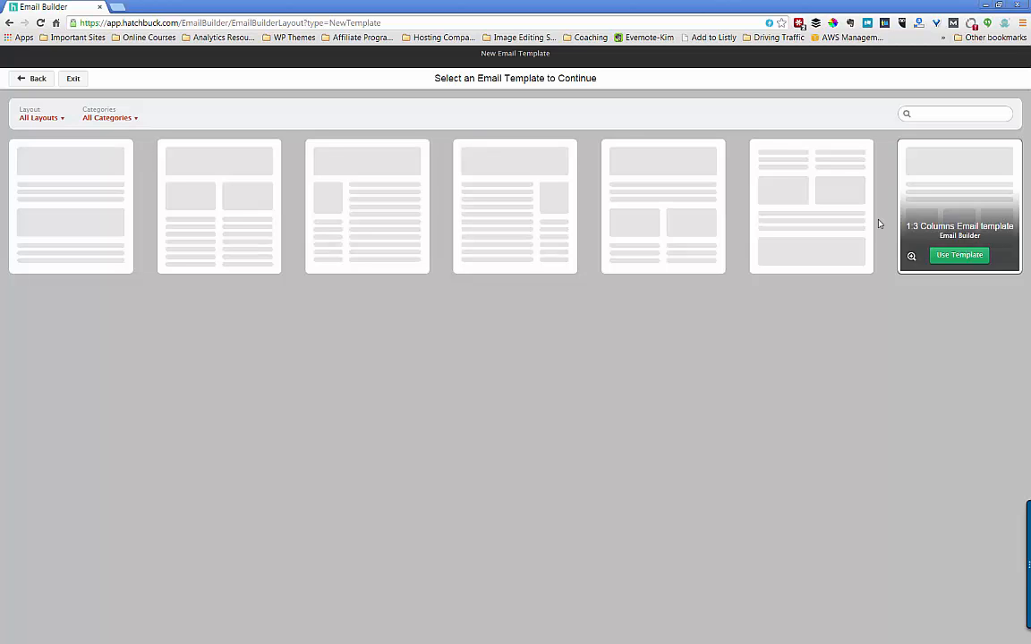
- Open the chosen two-column layout with image placeholders in the Email Builder
left_click(801, 258)
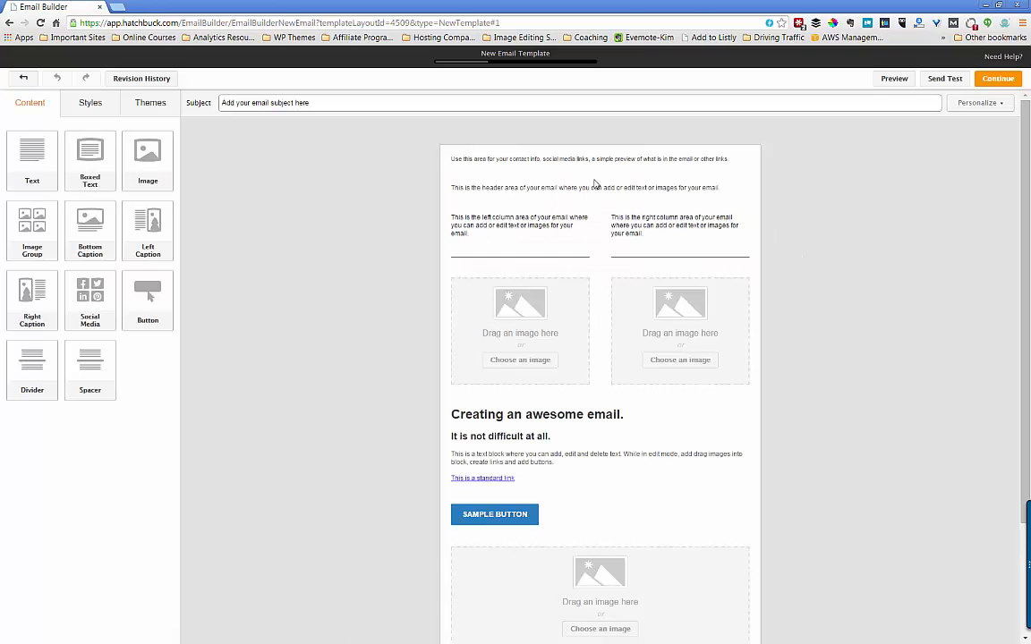
mouse_move(456, 161)
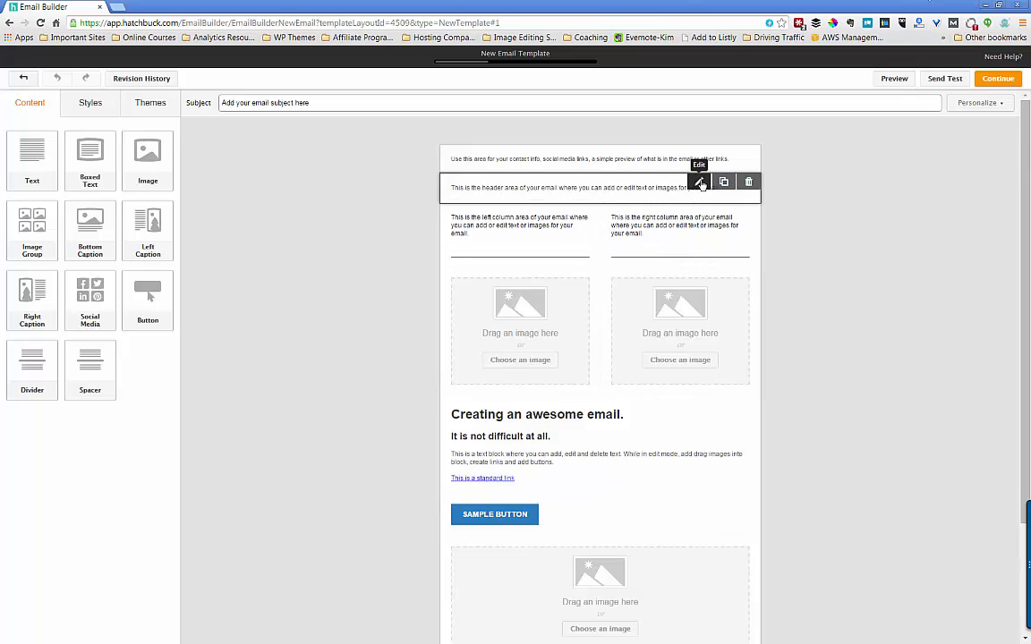
- Edit the header block and drop an Image tile into it to bring up Insert Image
left_click(699, 182)
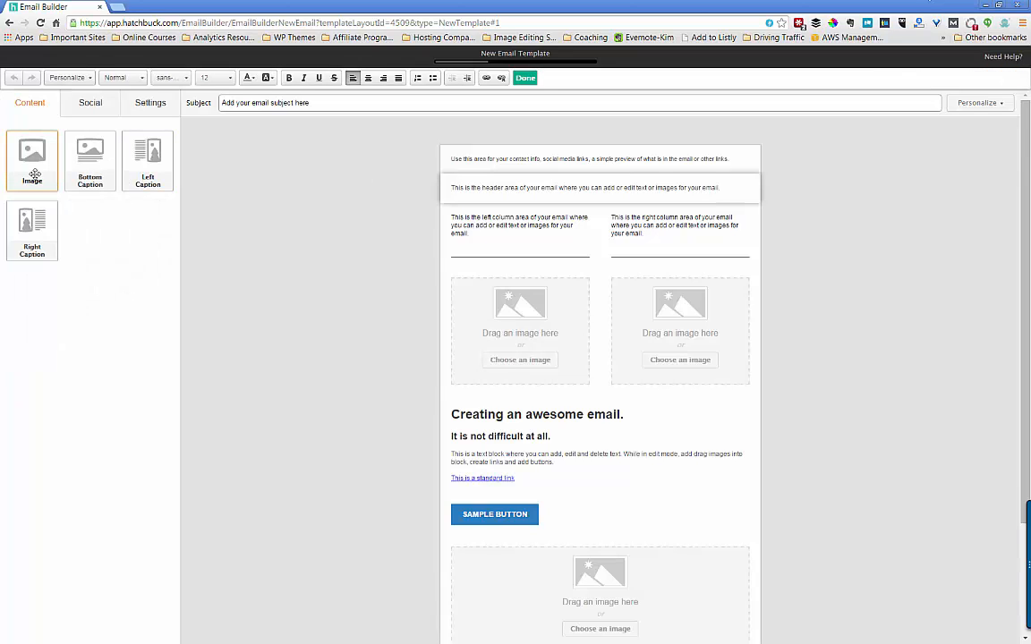
left_click_drag(34, 175, 564, 203)
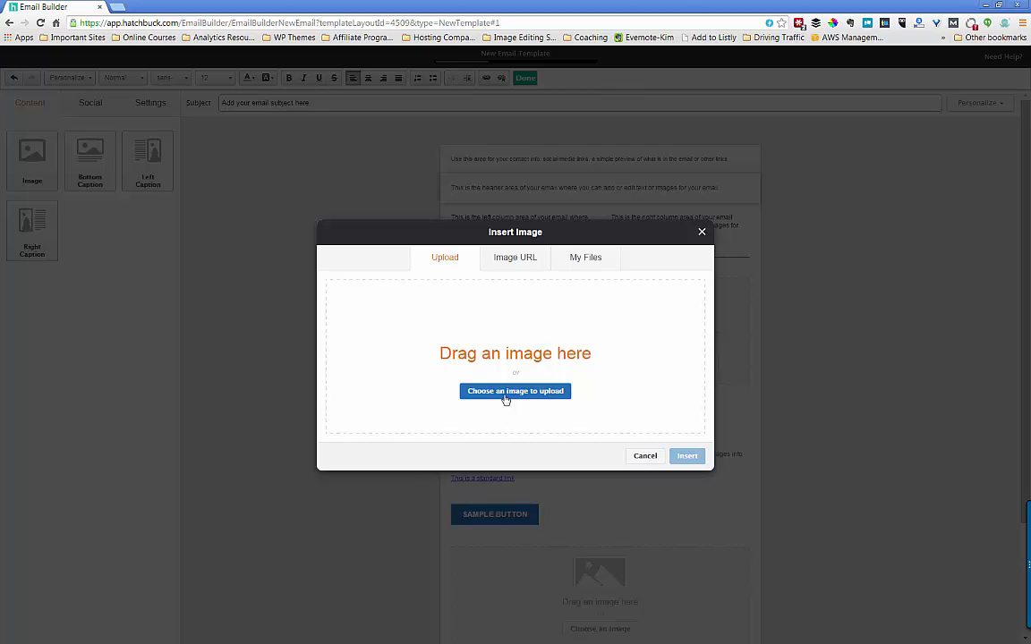
- Insert DF_newsletterheader-062014.jpg from My Files as the email's header banner
left_click(583, 260)
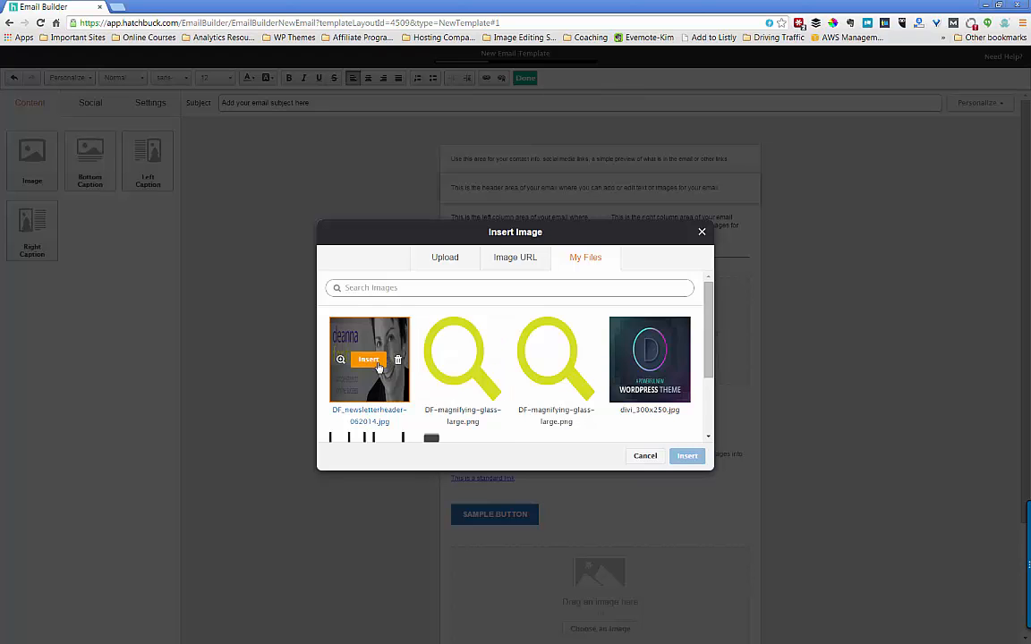
left_click(377, 364)
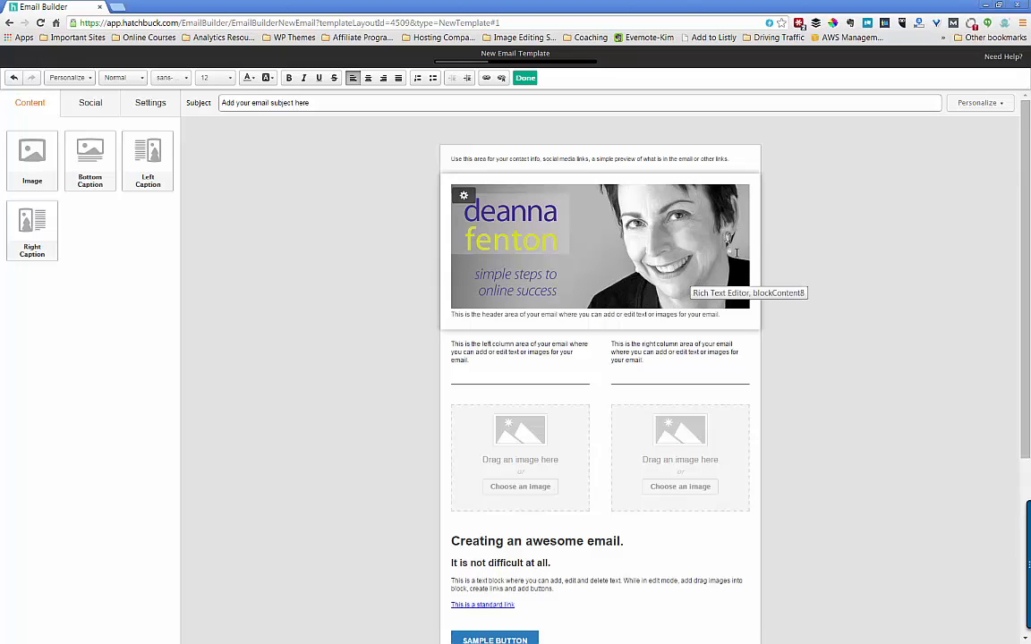
scroll(528, 412, "down", 2)
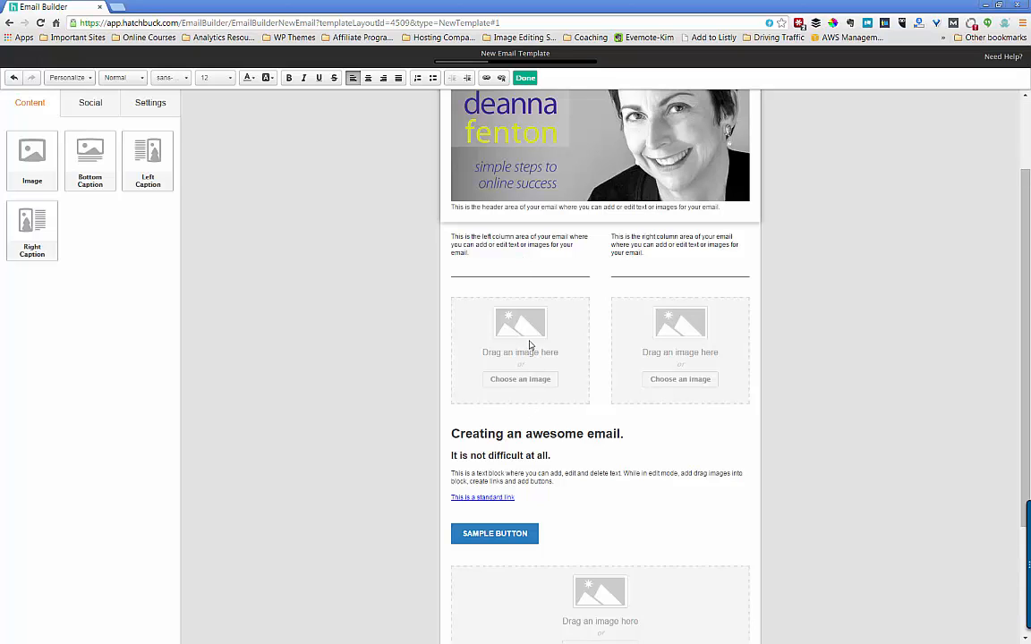
scroll(475, 181, "up", 2)
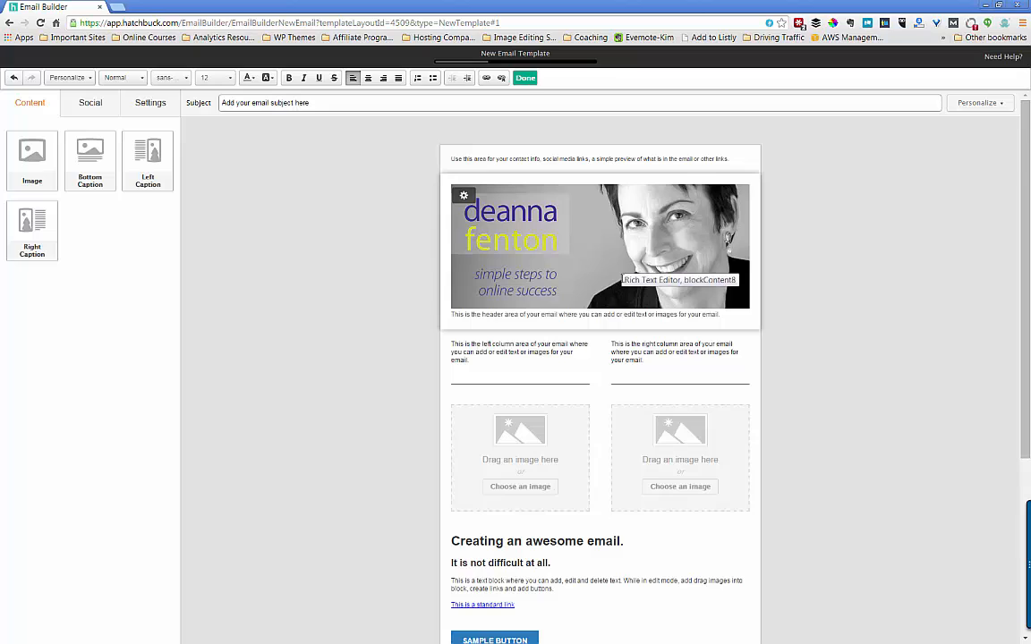
- Replace the left column's placeholder text with 'This is my content' at font size 14
left_click(526, 79)
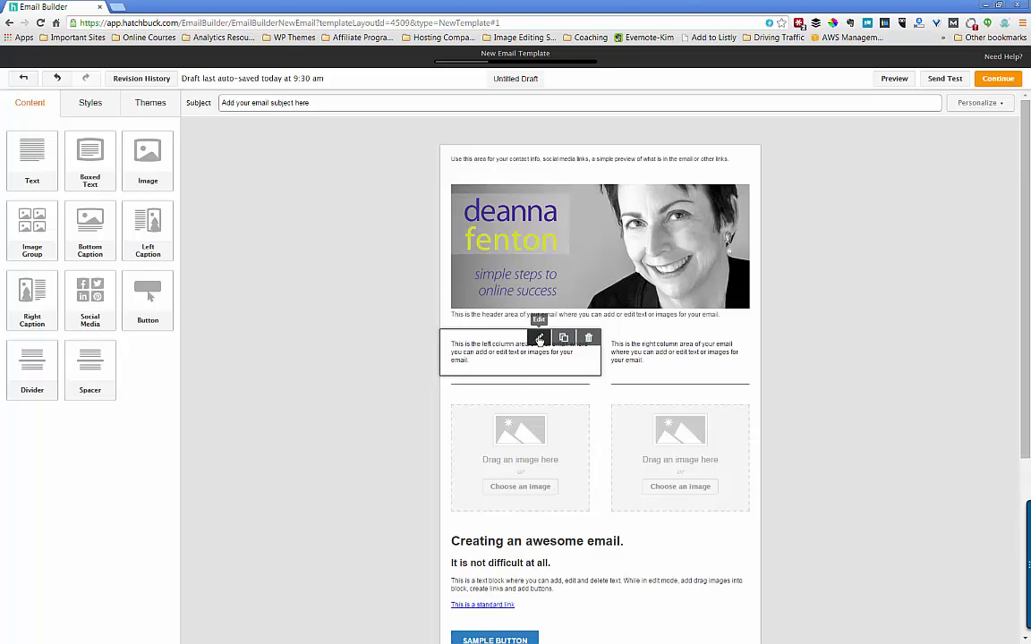
left_click(537, 338)
left_click_drag(501, 368, 451, 345)
type("This is m")
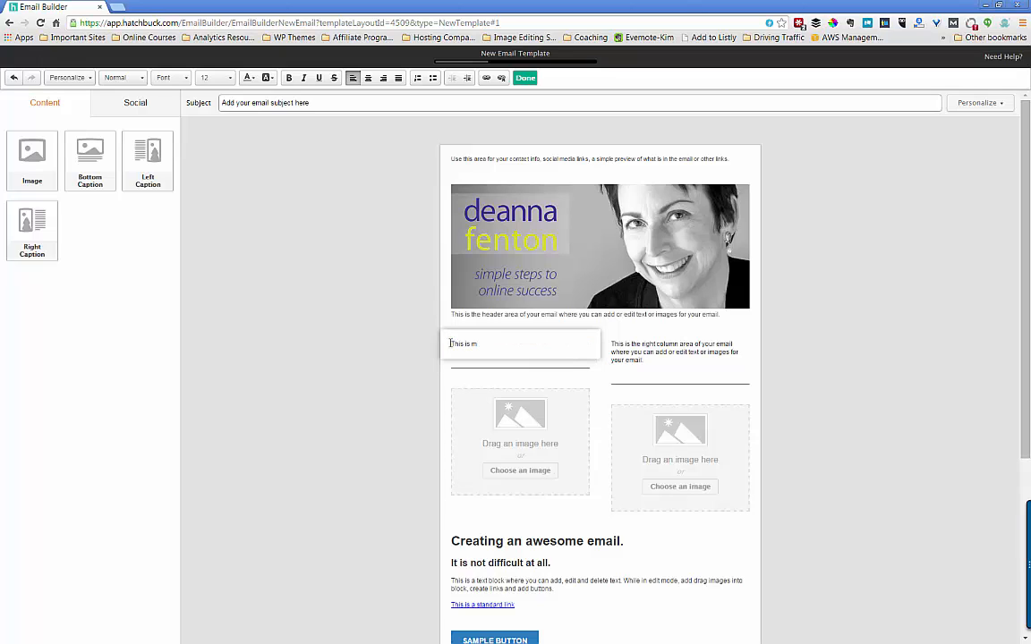
type("y content")
left_click_drag(516, 345, 444, 338)
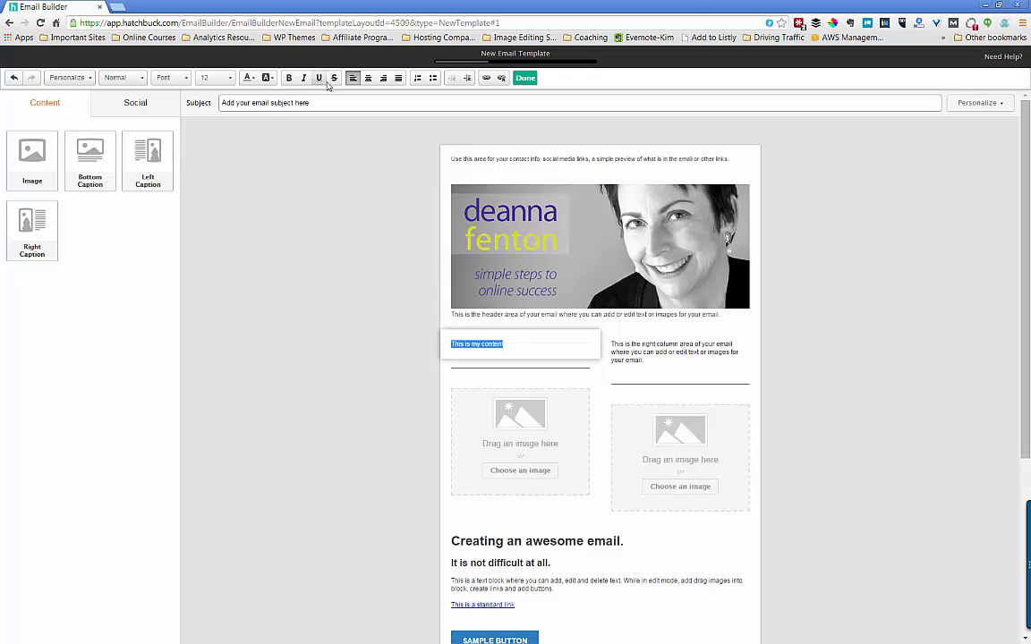
left_click(224, 79)
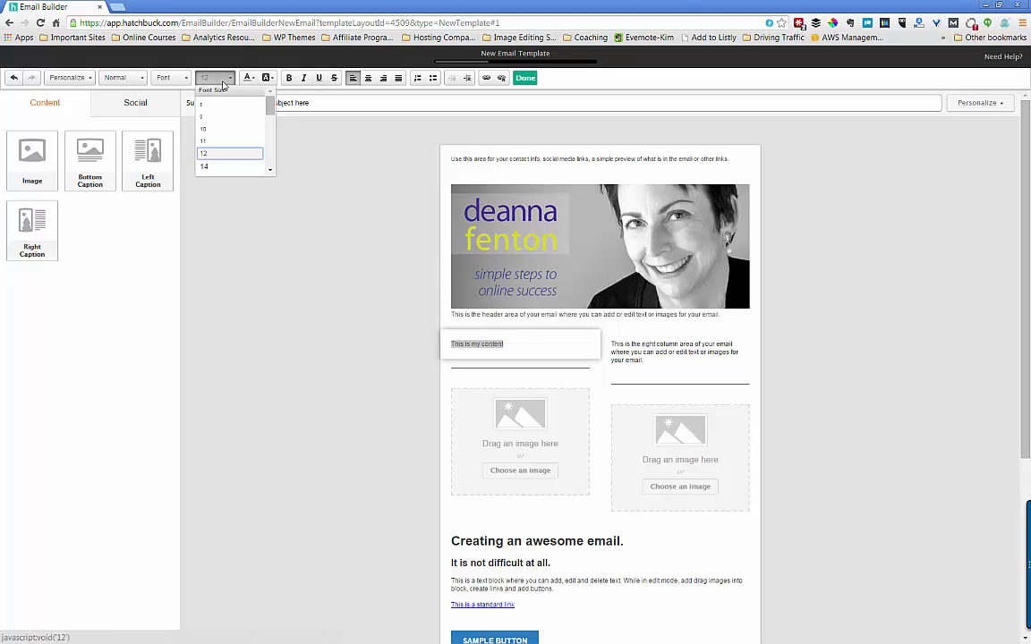
left_click(207, 167)
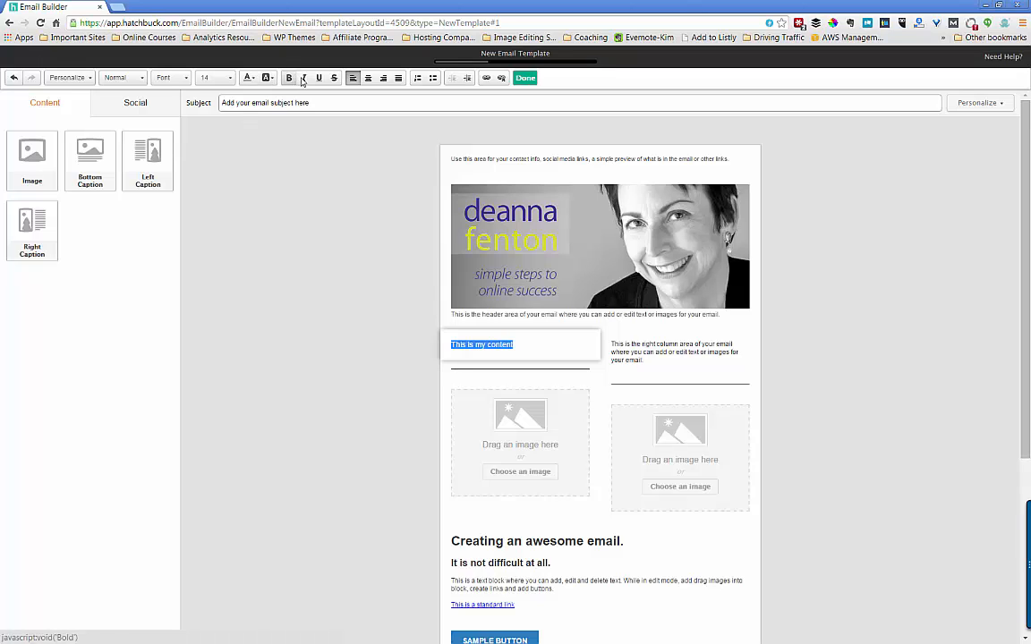
- Look through the Insert Link dialog's tabs, then cancel without linking the left column text
left_click(486, 78)
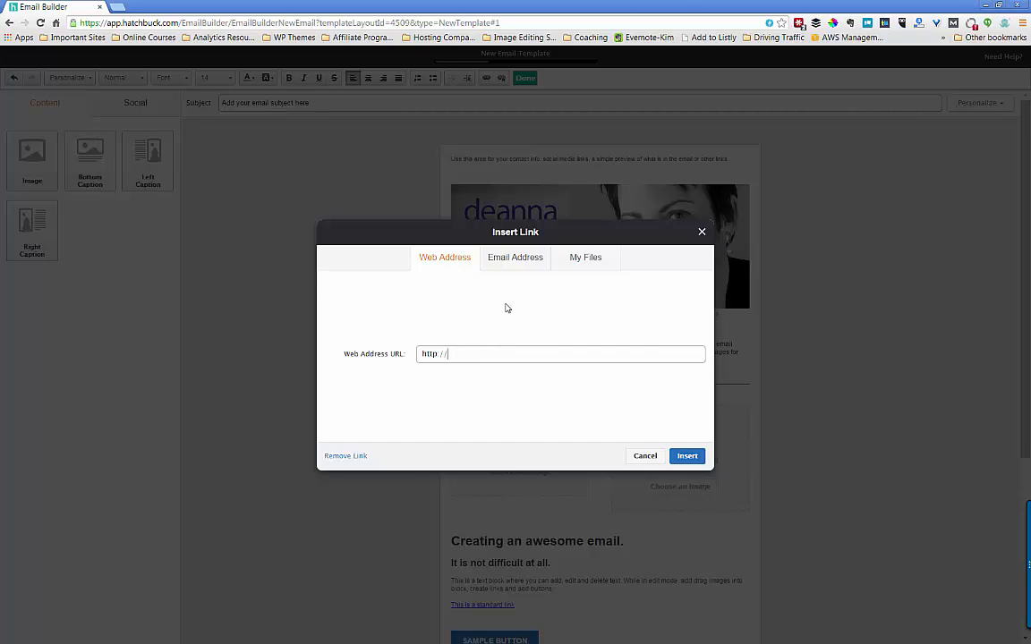
left_click(510, 262)
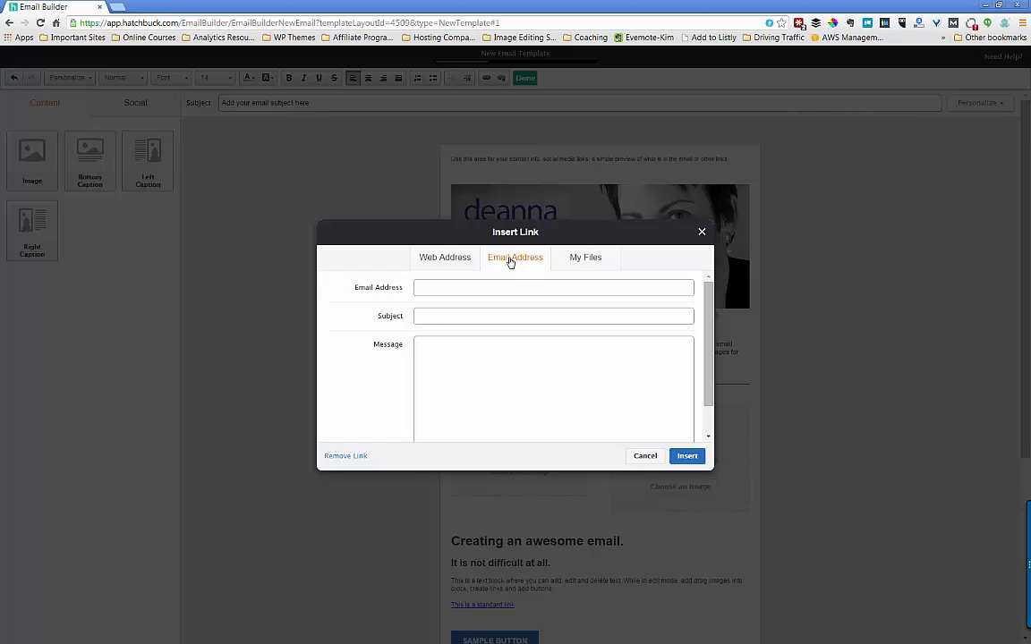
left_click(574, 260)
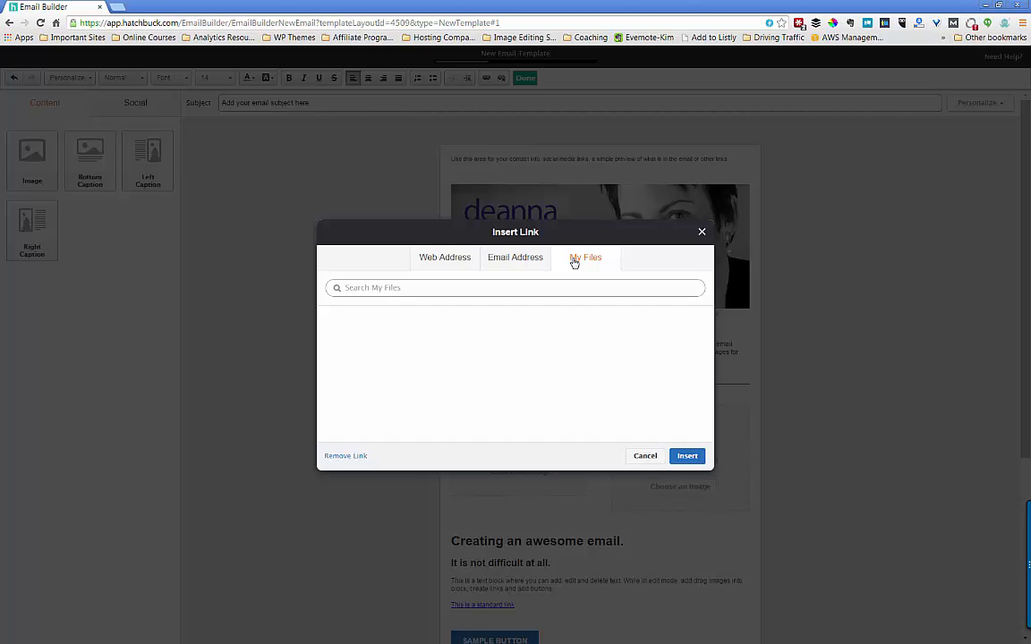
left_click(453, 261)
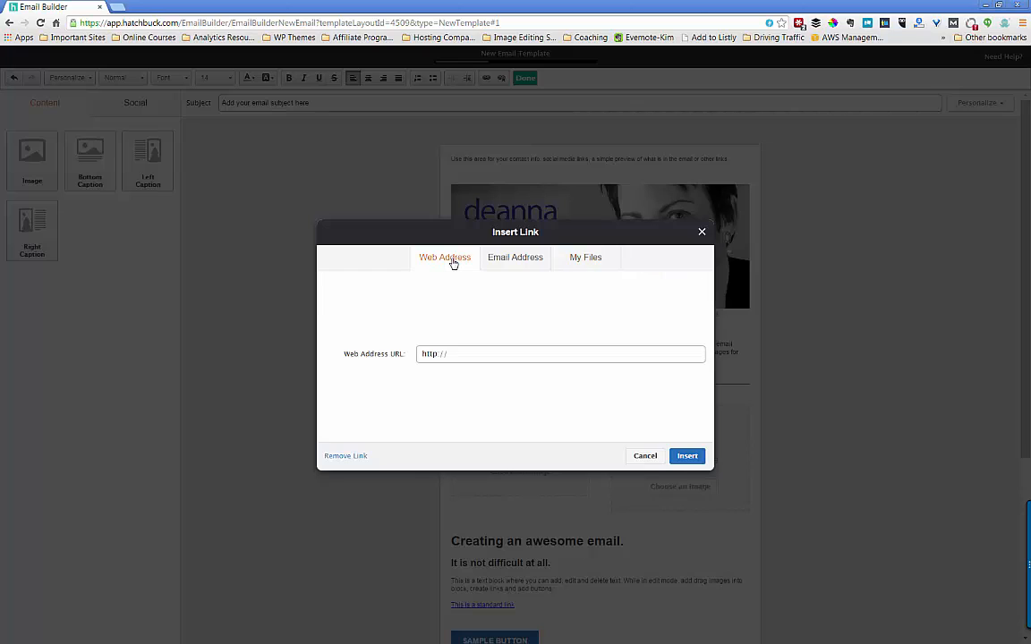
left_click(645, 456)
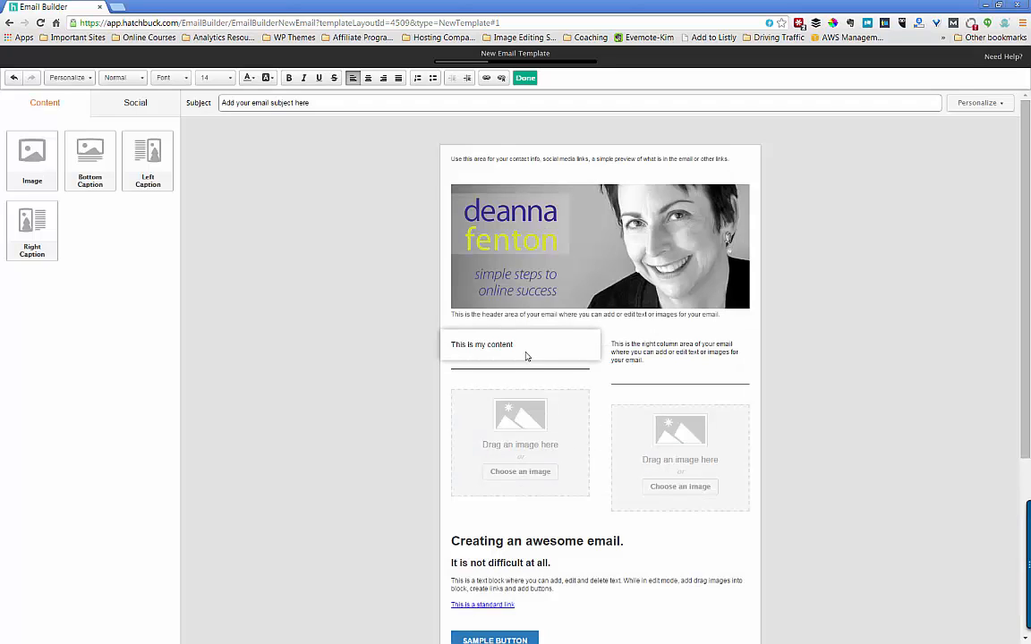
- Place the yellow magnifier graphic from My Files in the left column
scroll(363, 328, "down", 2)
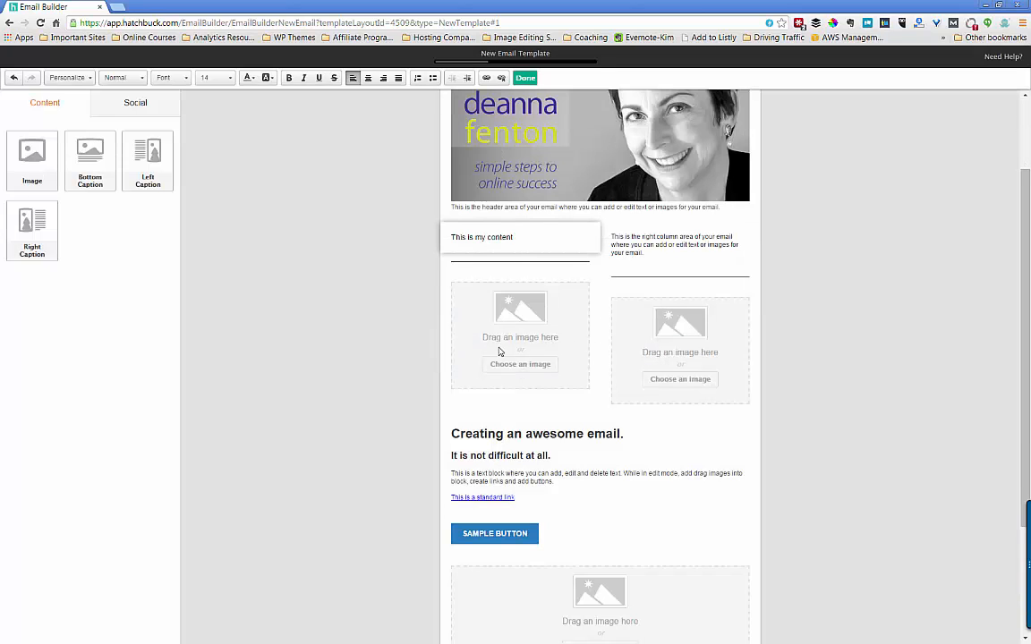
left_click(536, 367)
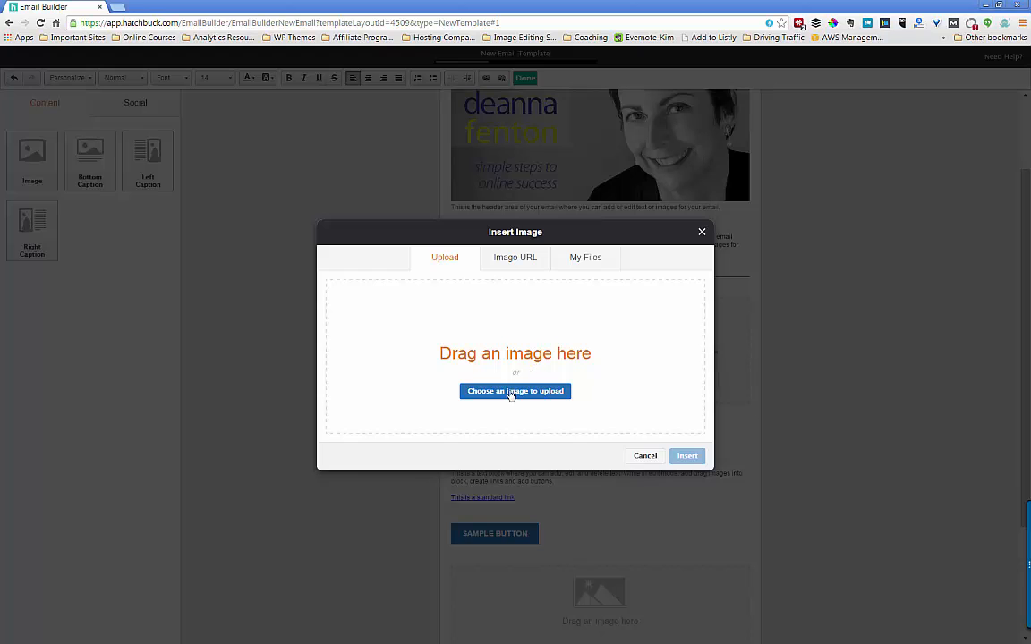
left_click(587, 258)
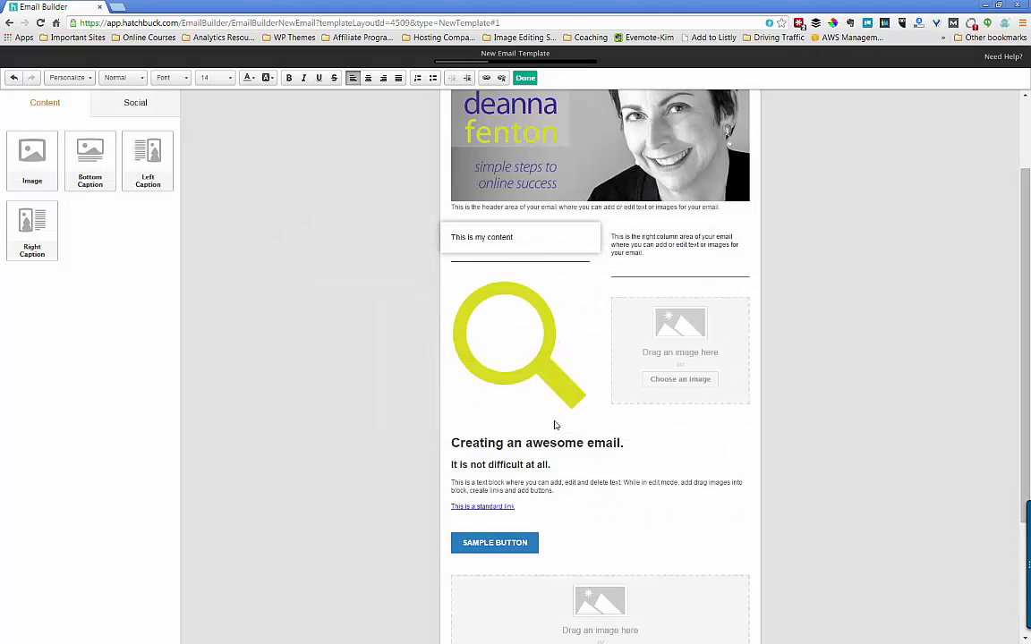
- Upload carmel.jpg and insert the sunset tree photo into the right column
left_click(681, 380)
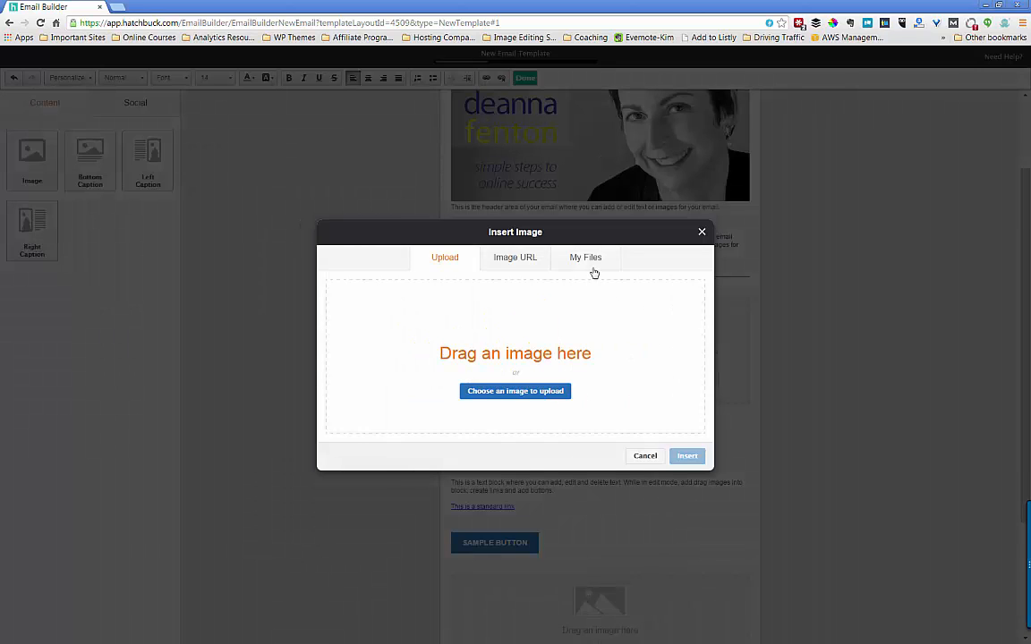
left_click(516, 393)
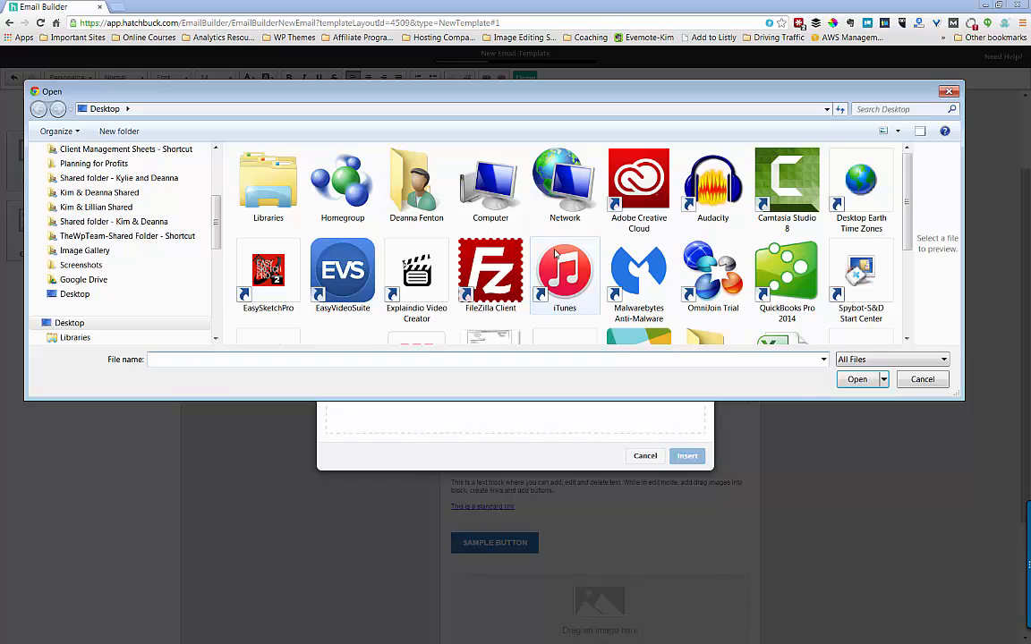
scroll(895, 244, "down", 3)
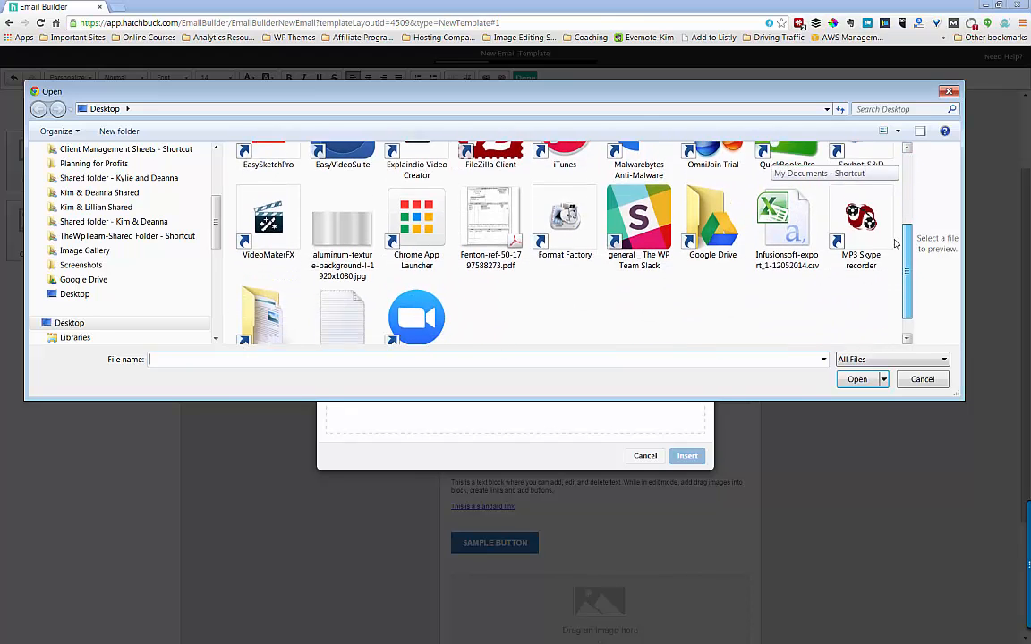
scroll(895, 243, "down", 1)
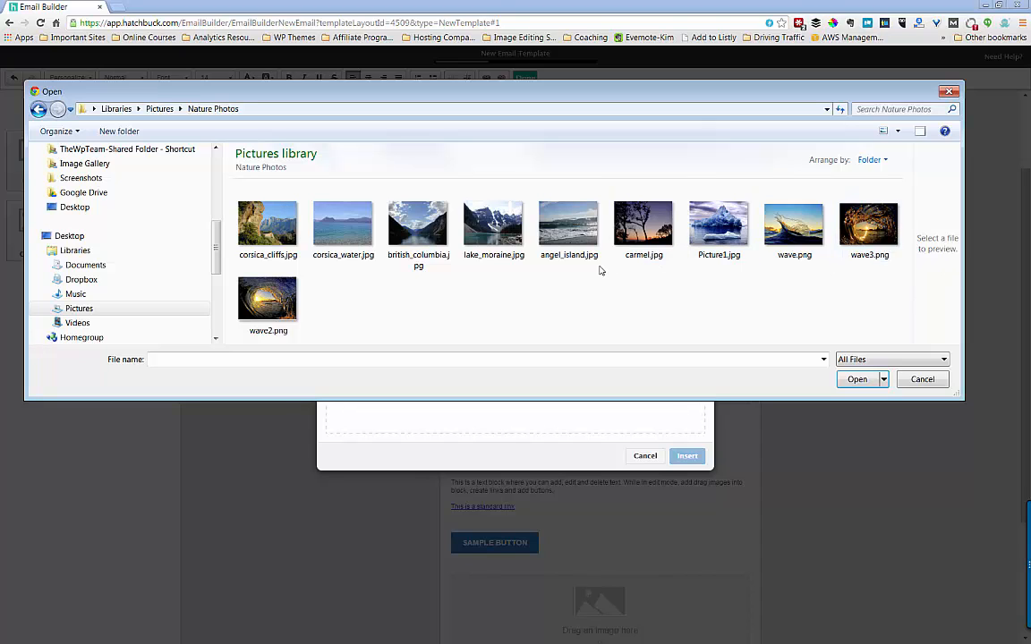
left_click(643, 225)
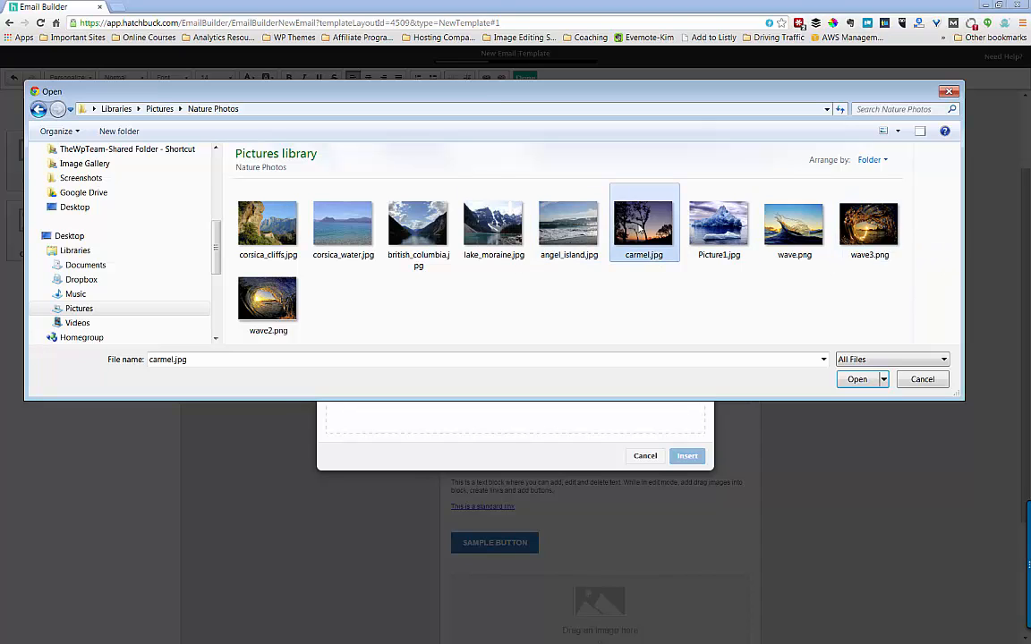
left_click(867, 384)
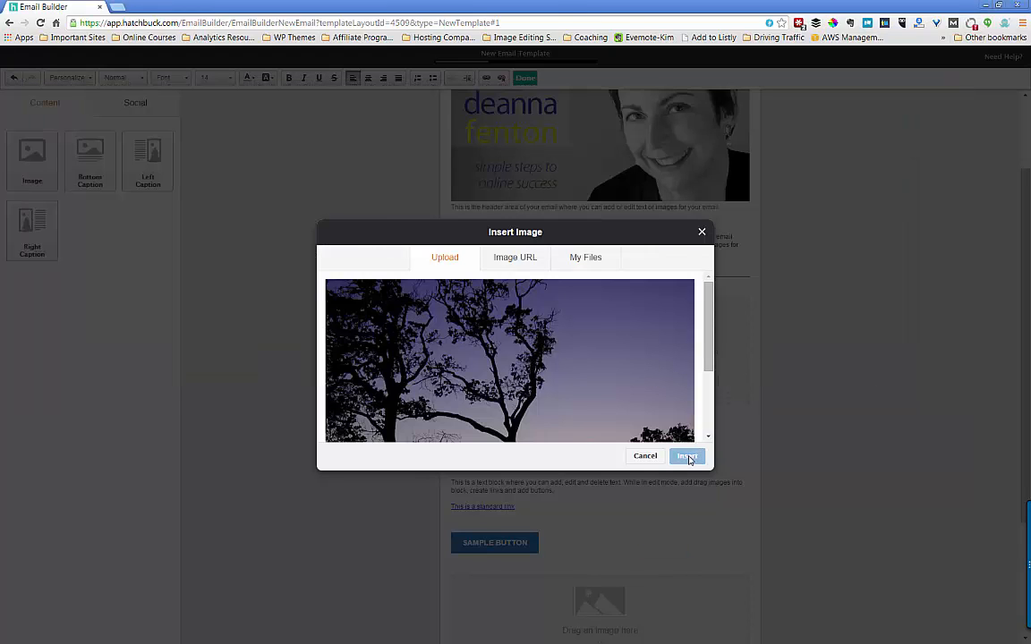
left_click(687, 457)
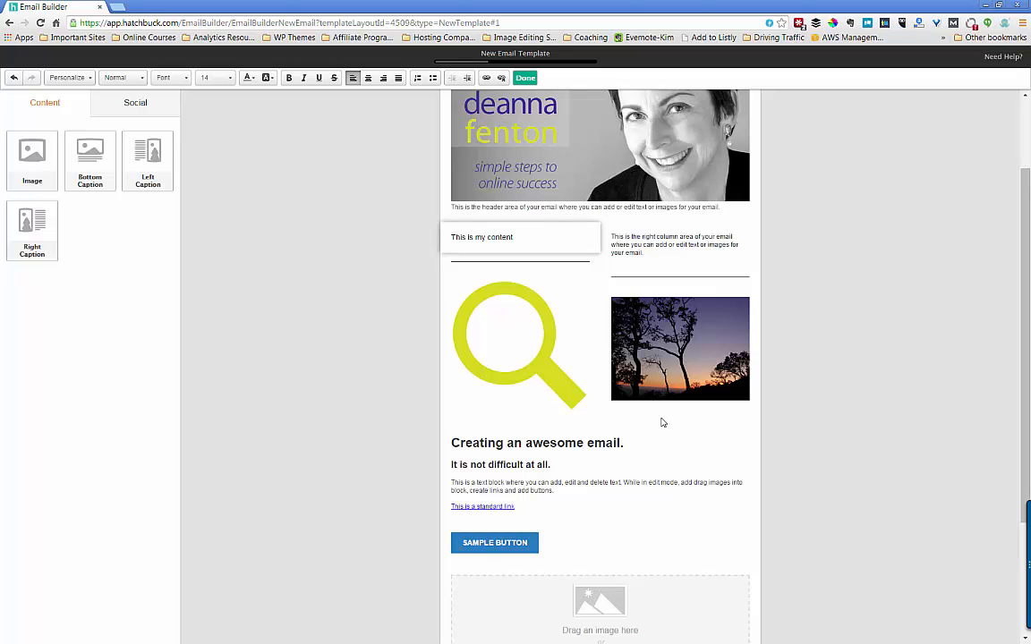
scroll(650, 389, "down", 2)
scroll(650, 389, "up", 3)
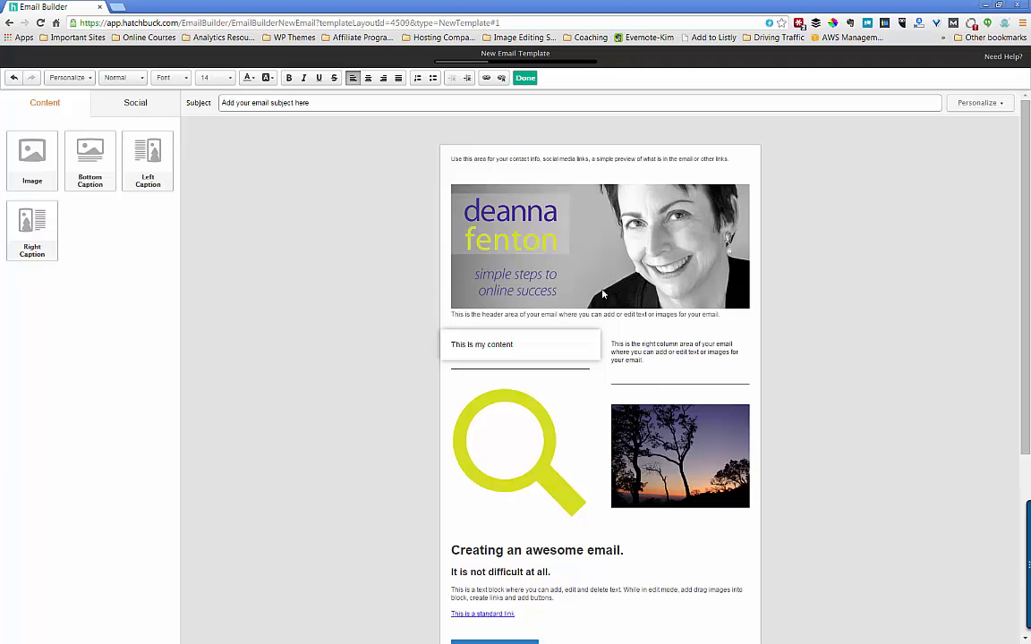
- Preview the email, scroll through the Mobile view, then switch back to Desktop
left_click(526, 78)
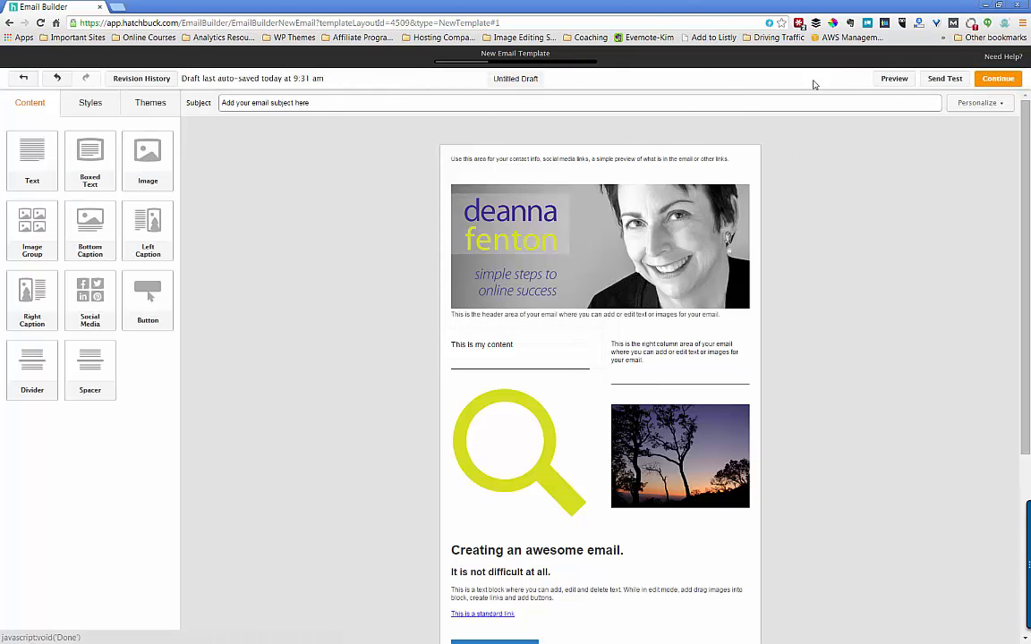
left_click(894, 79)
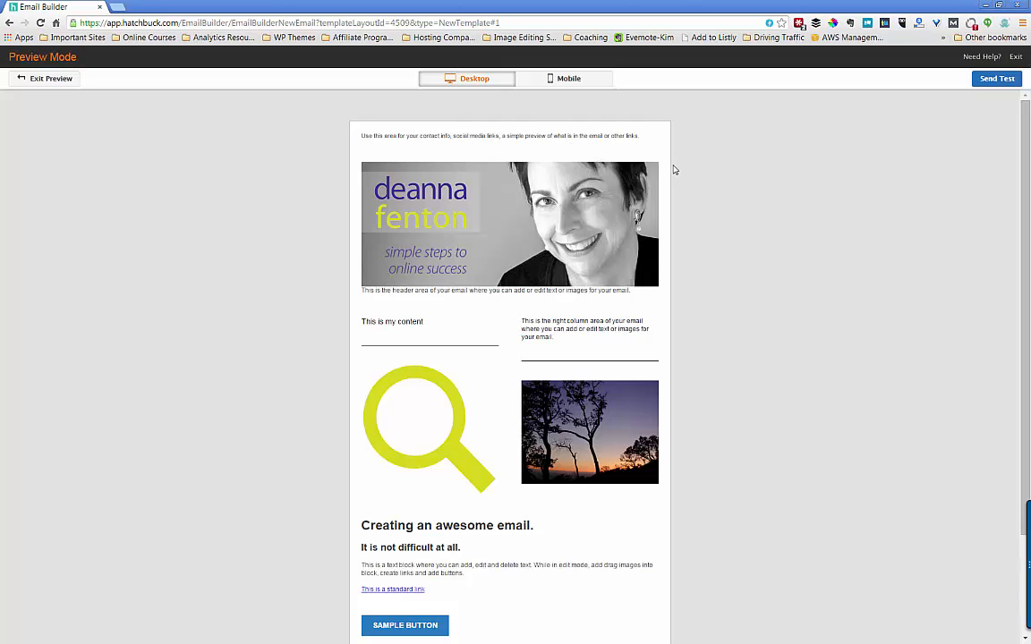
left_click(578, 80)
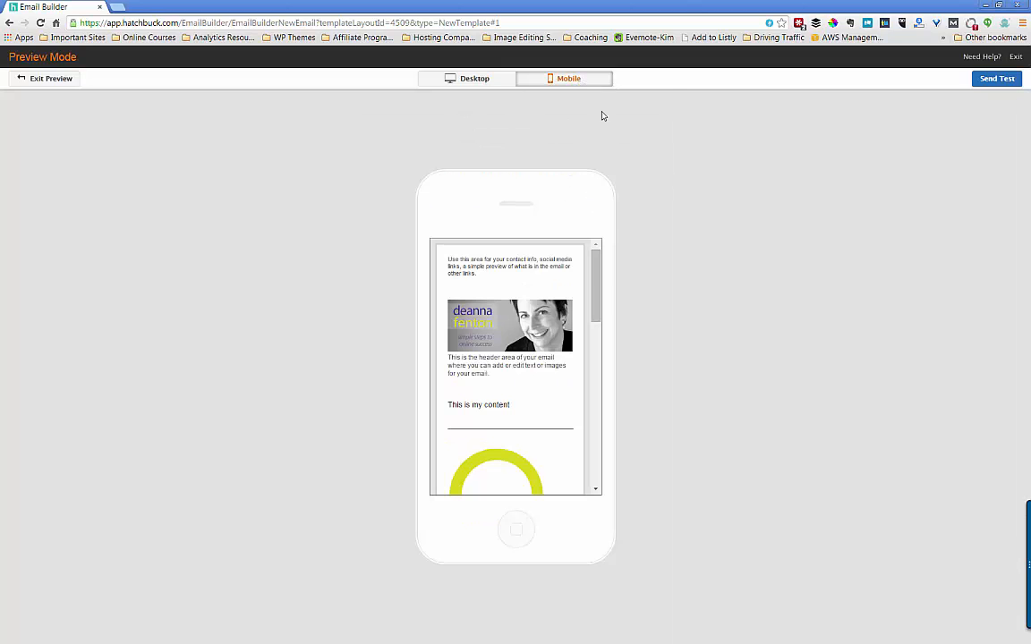
left_click_drag(596, 271, 600, 247)
left_click(472, 80)
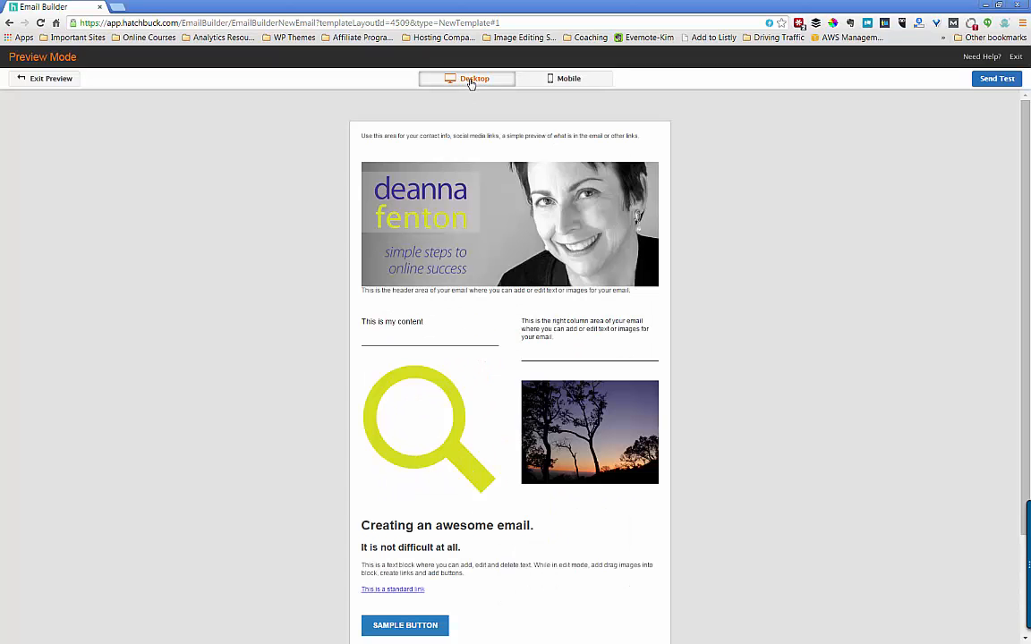
- Send a test email to the author's own e-mail address and exit the preview
left_click(988, 82)
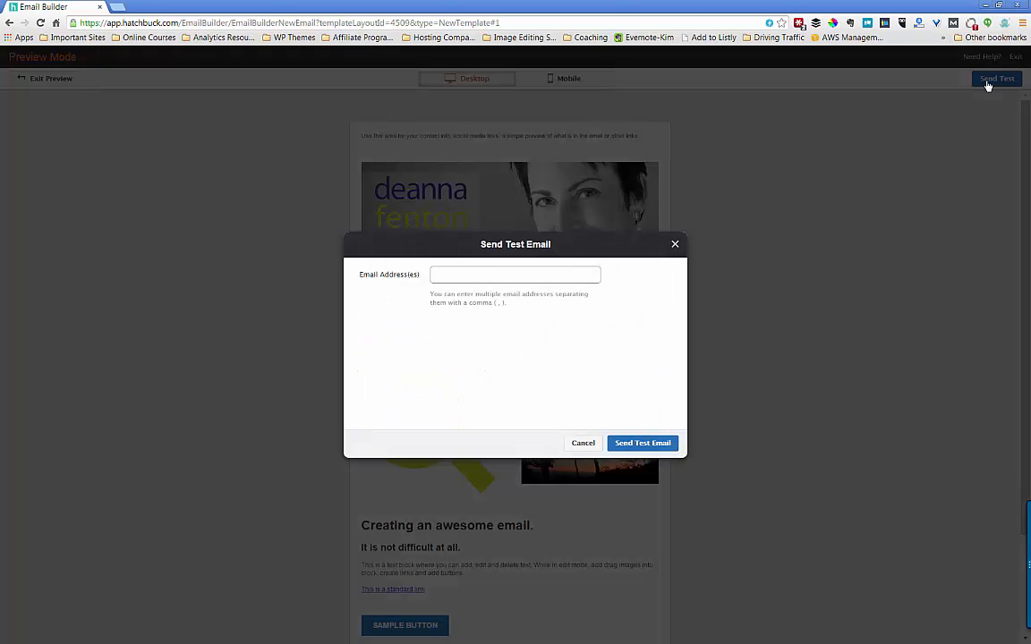
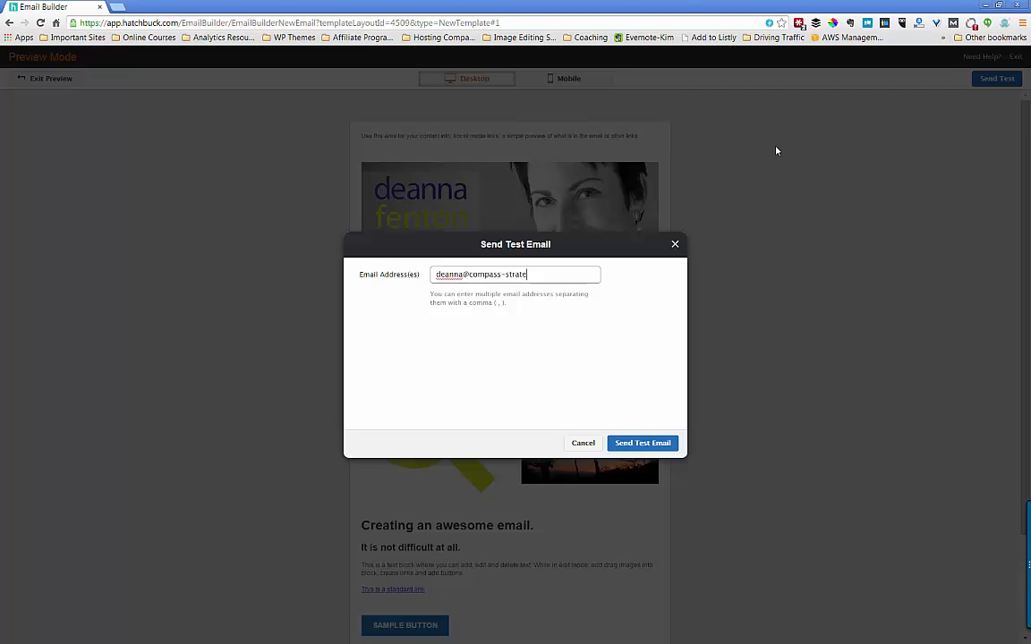
left_click(667, 446)
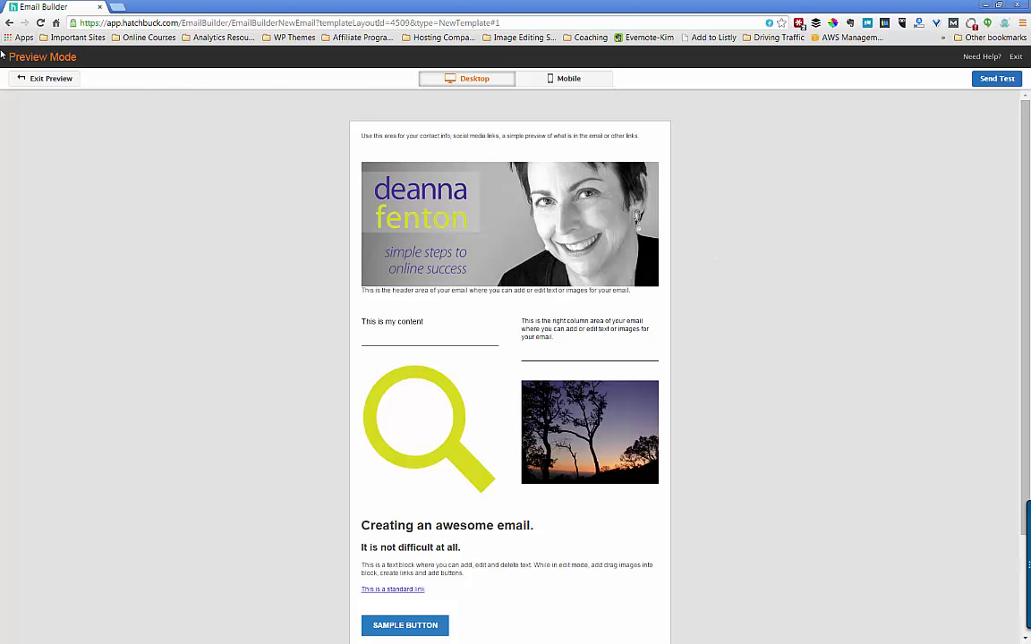
left_click(23, 79)
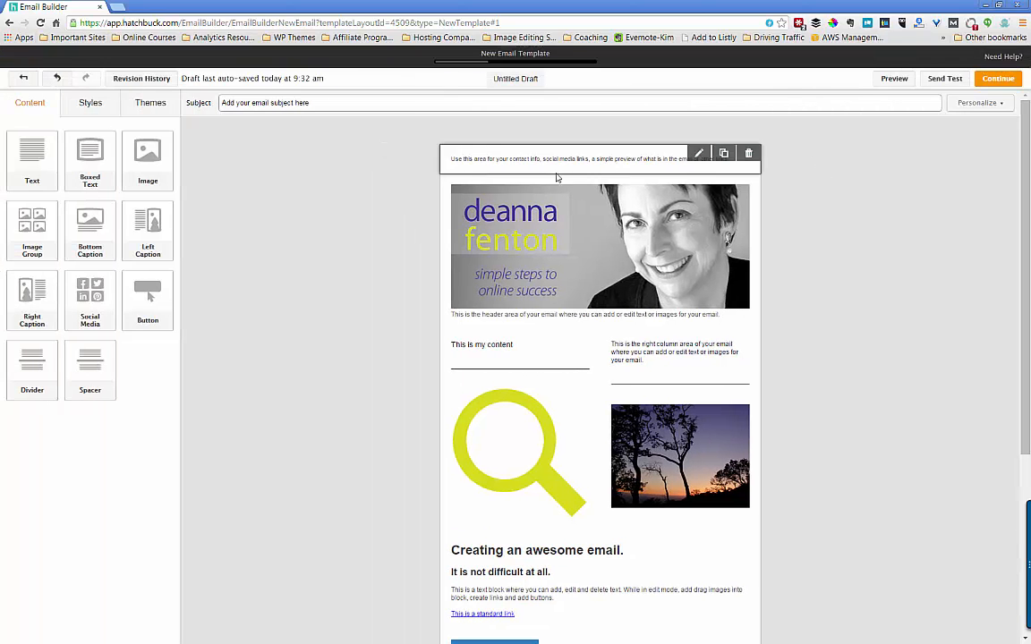
left_click(1002, 82)
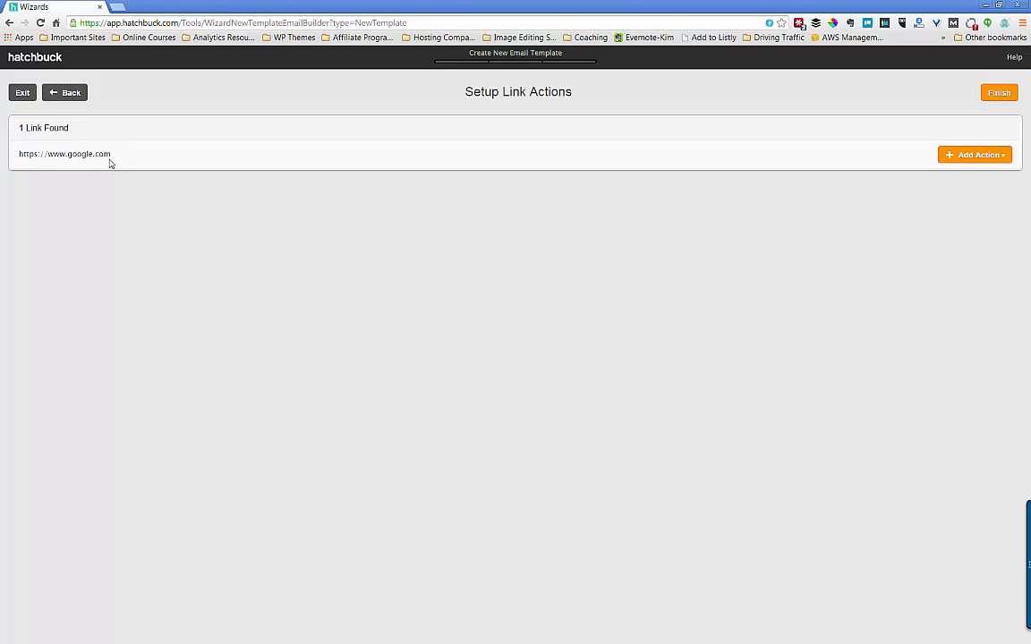
left_click(970, 162)
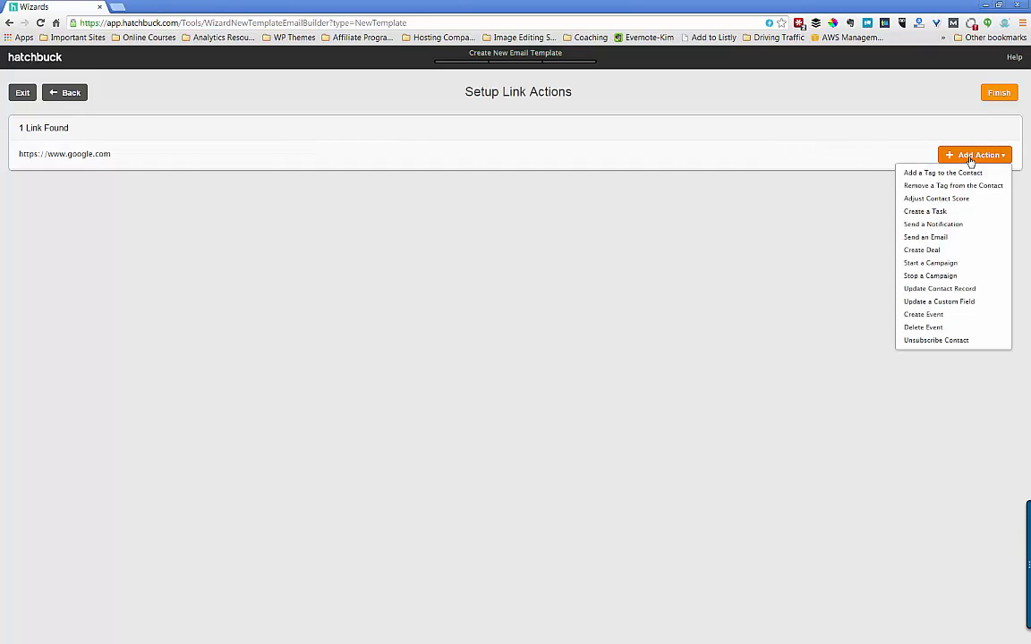
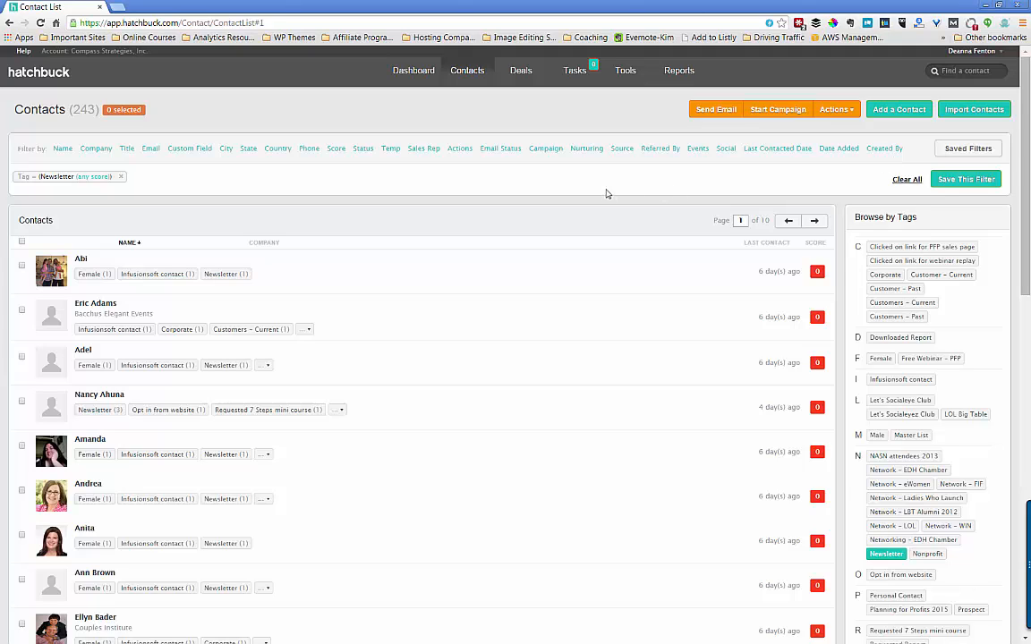
- Dismiss the no-selection warning, select all 243 contacts, and start a Send Email to them
left_click(709, 112)
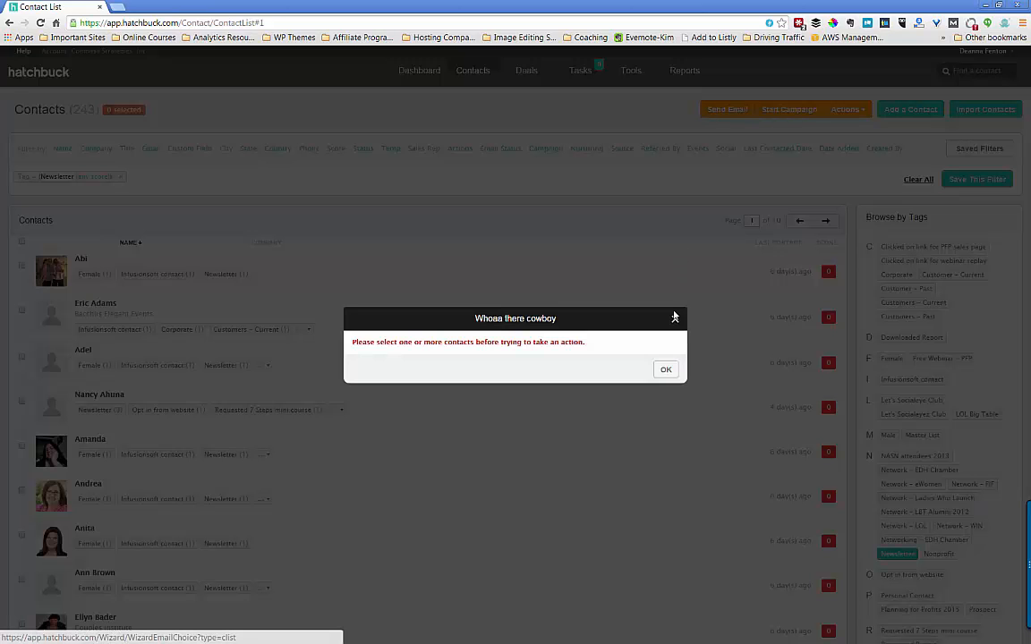
left_click(664, 370)
left_click(22, 242)
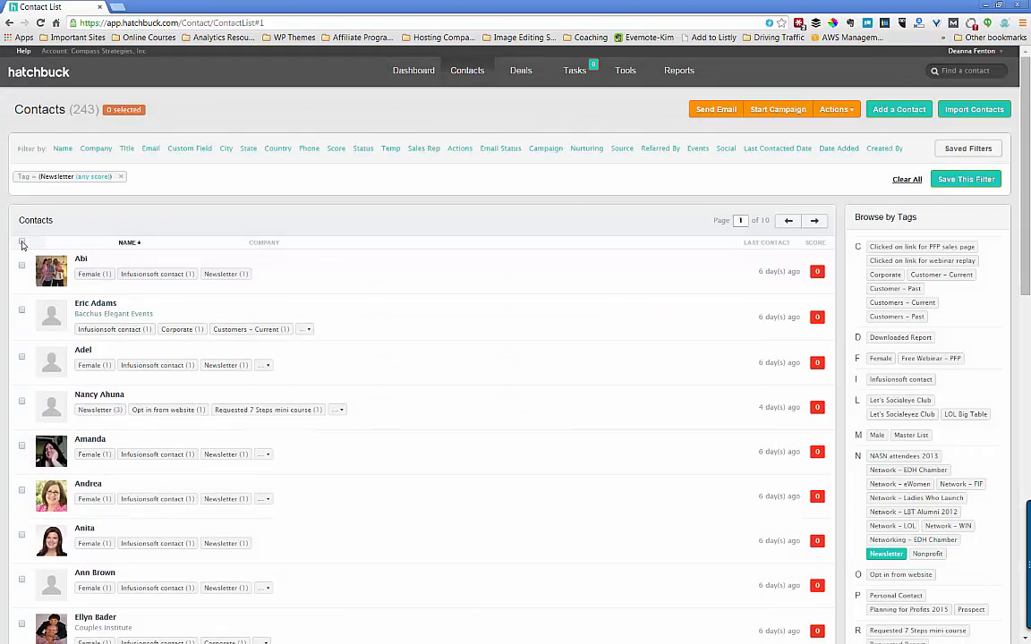
left_click(480, 214)
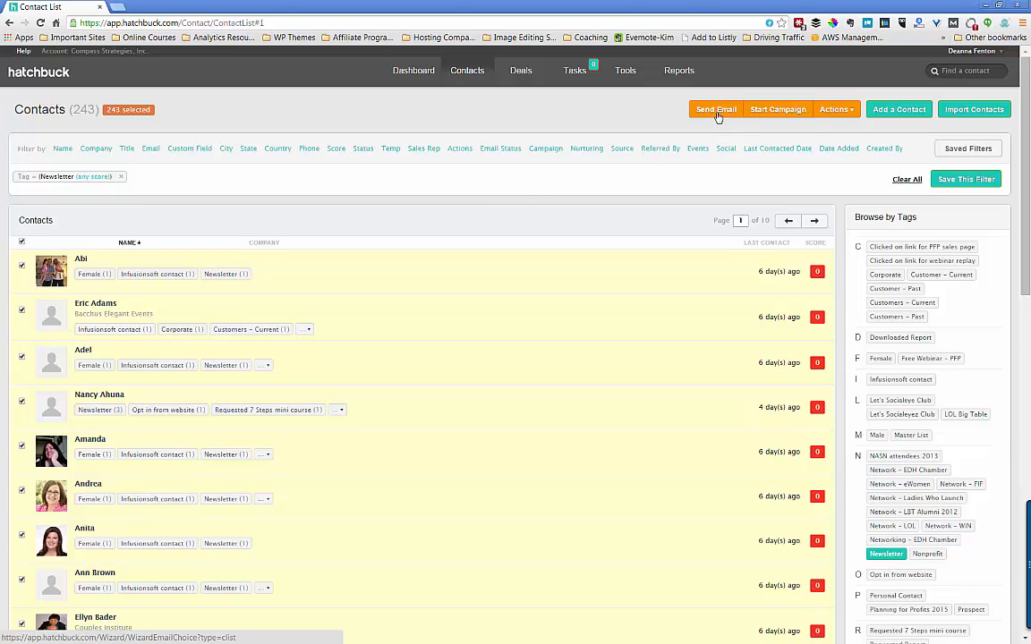
left_click(717, 109)
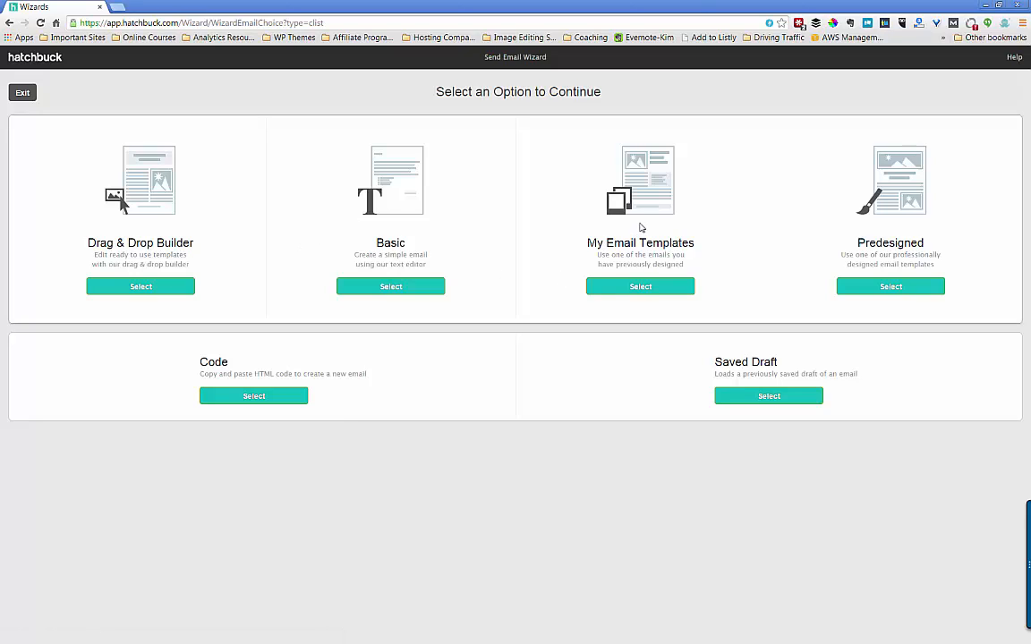
- Load the MASTER BASIC EMAIL TEMPLATE into the Email Builder and select its header text block
left_click(641, 287)
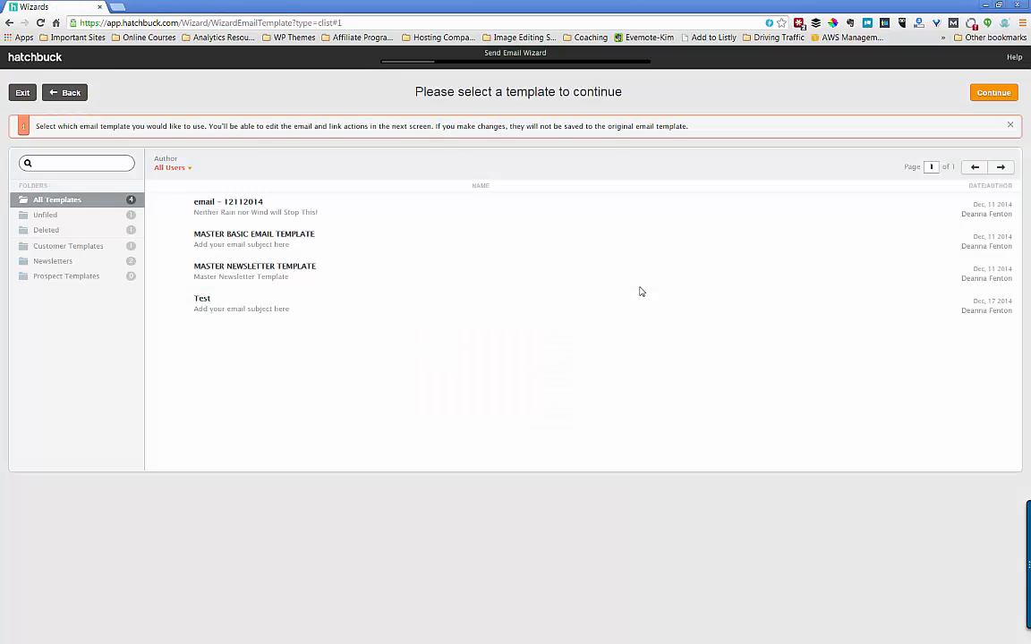
left_click(278, 237)
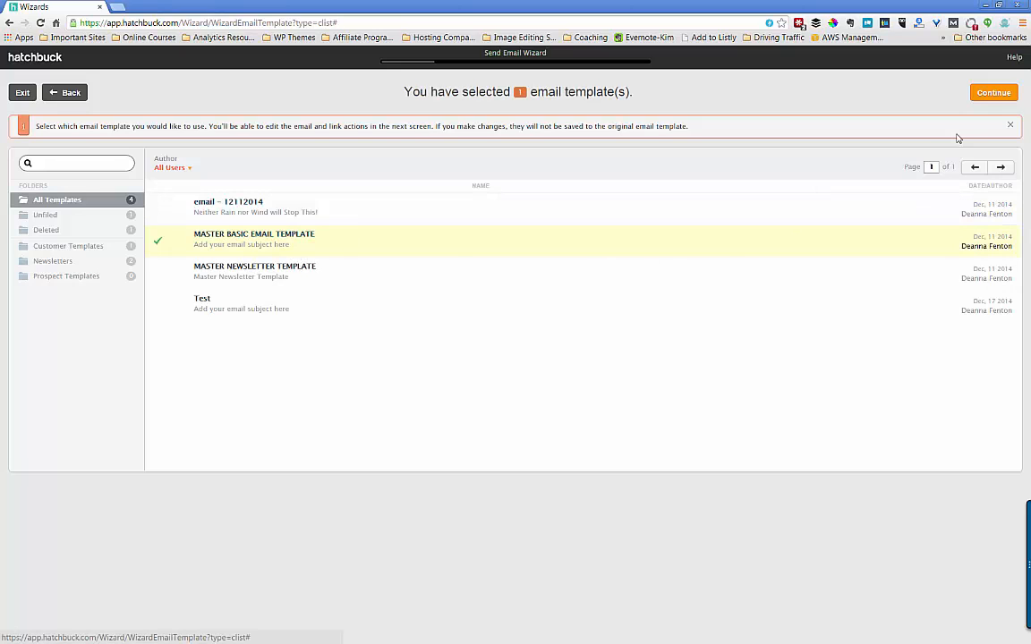
left_click(993, 93)
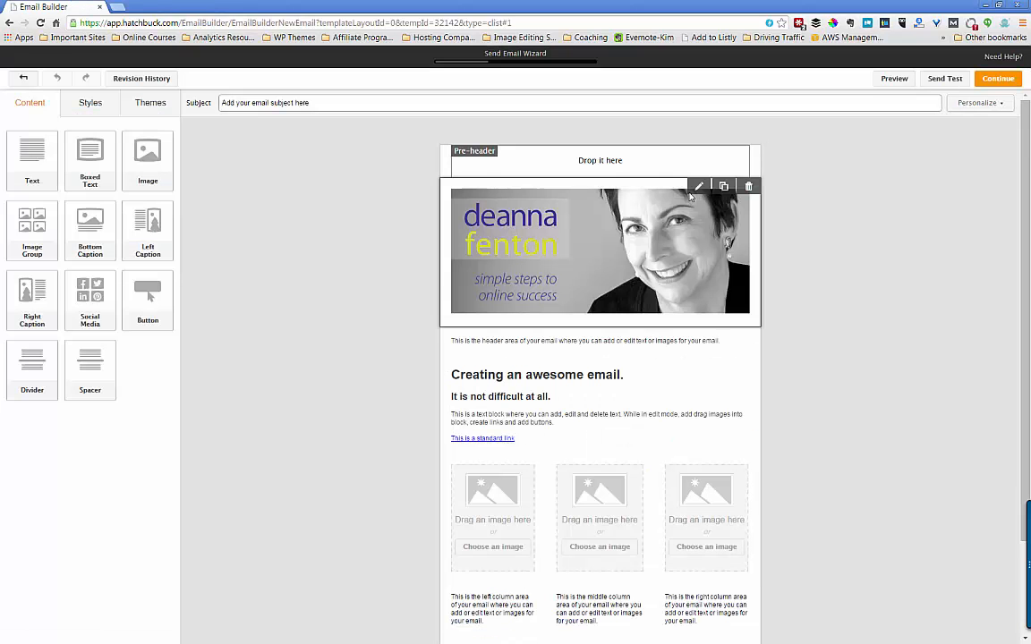
left_click(523, 338)
scroll(608, 336, "down", 2)
scroll(606, 307, "up", 2)
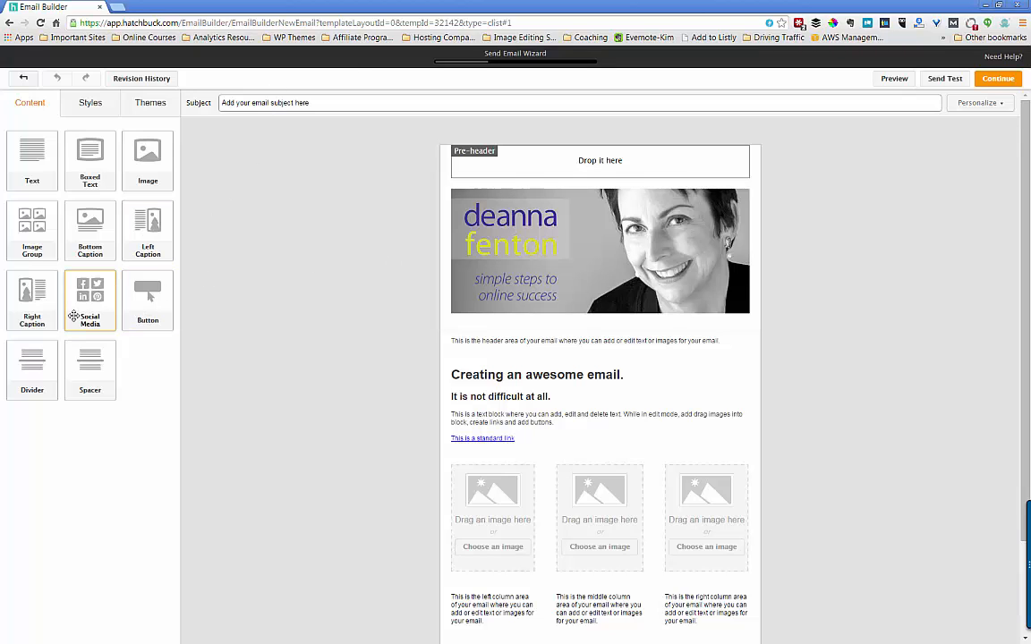
left_click_drag(95, 309, 595, 158)
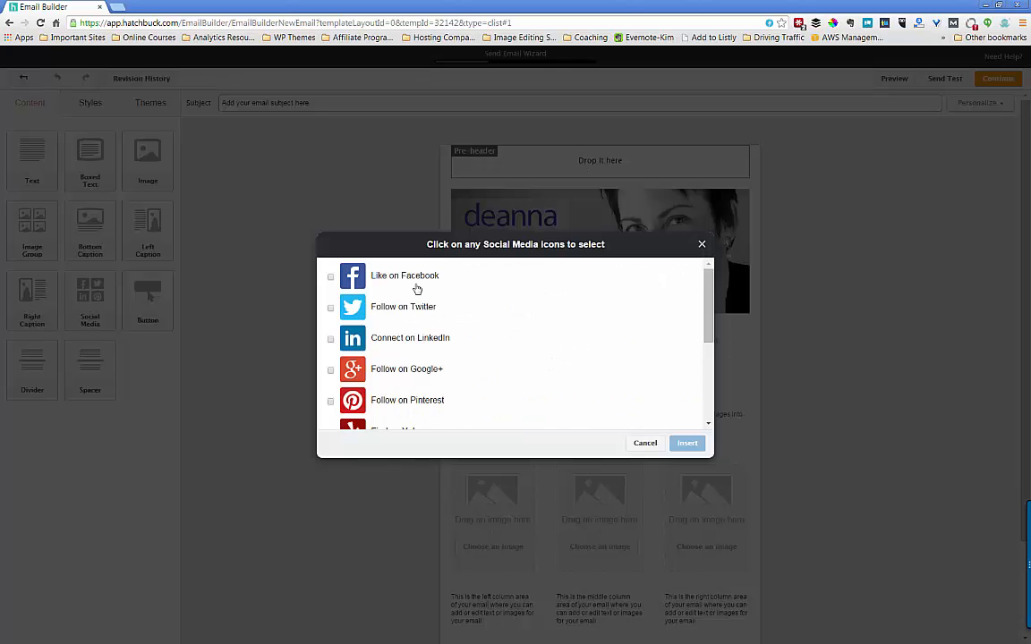
left_click(330, 279)
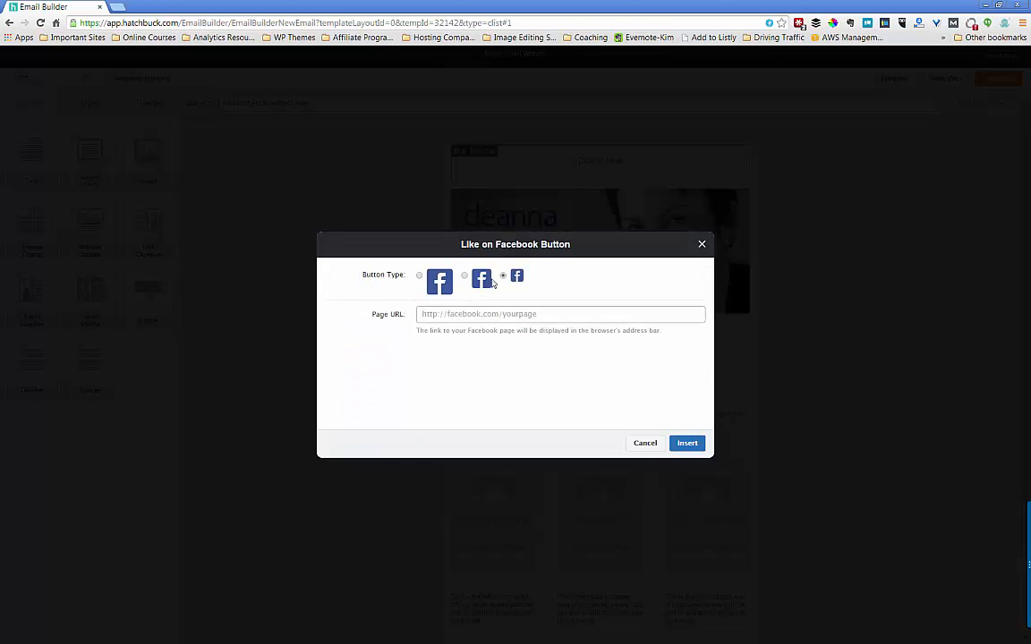
left_click(458, 315)
type("http://facebook.com/c")
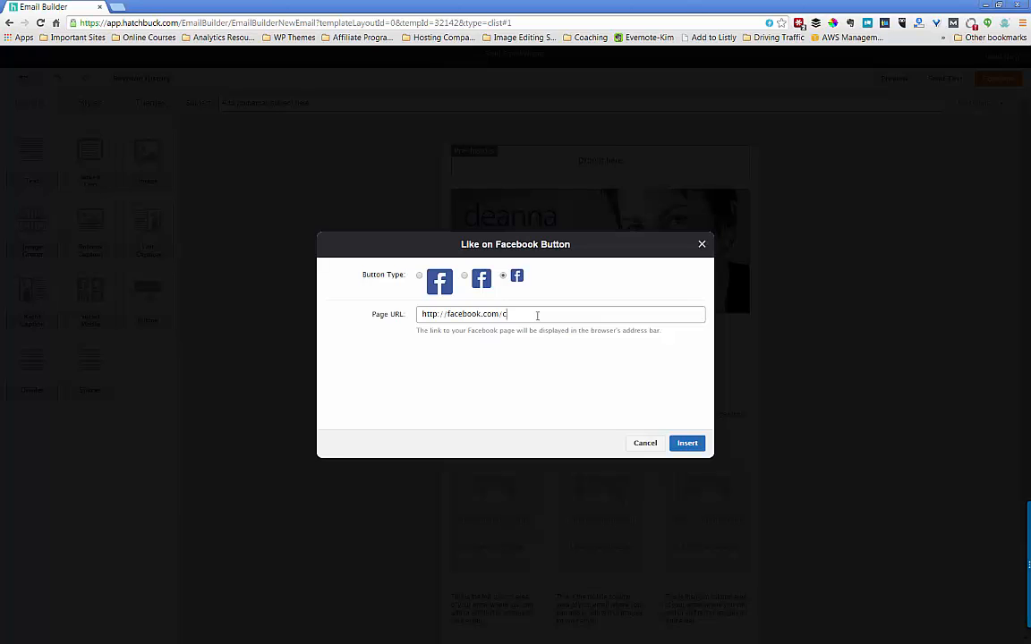
type("ompasstrategies.net")
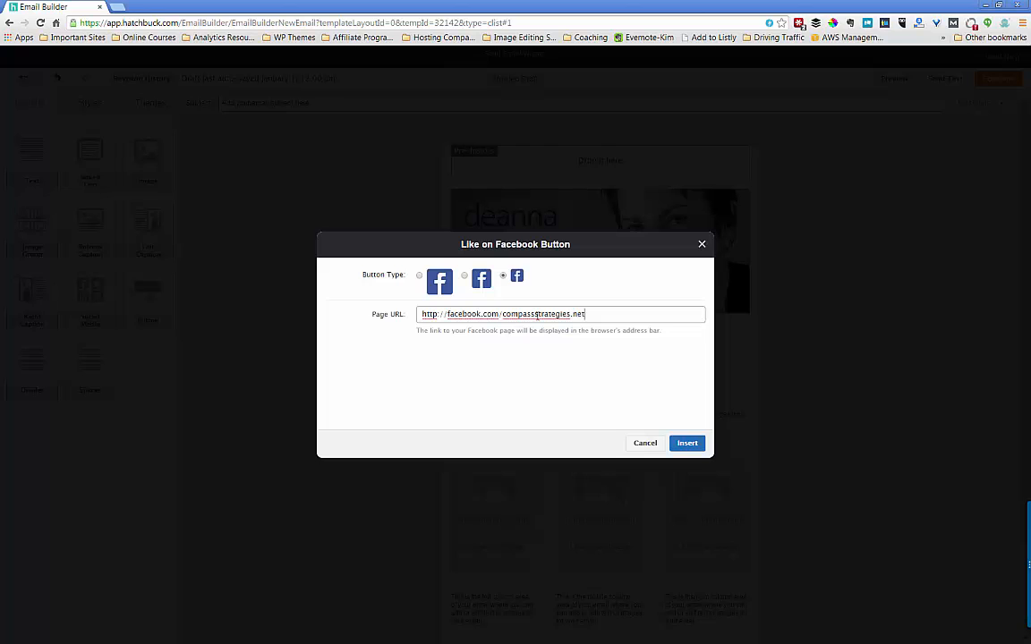
left_click(680, 445)
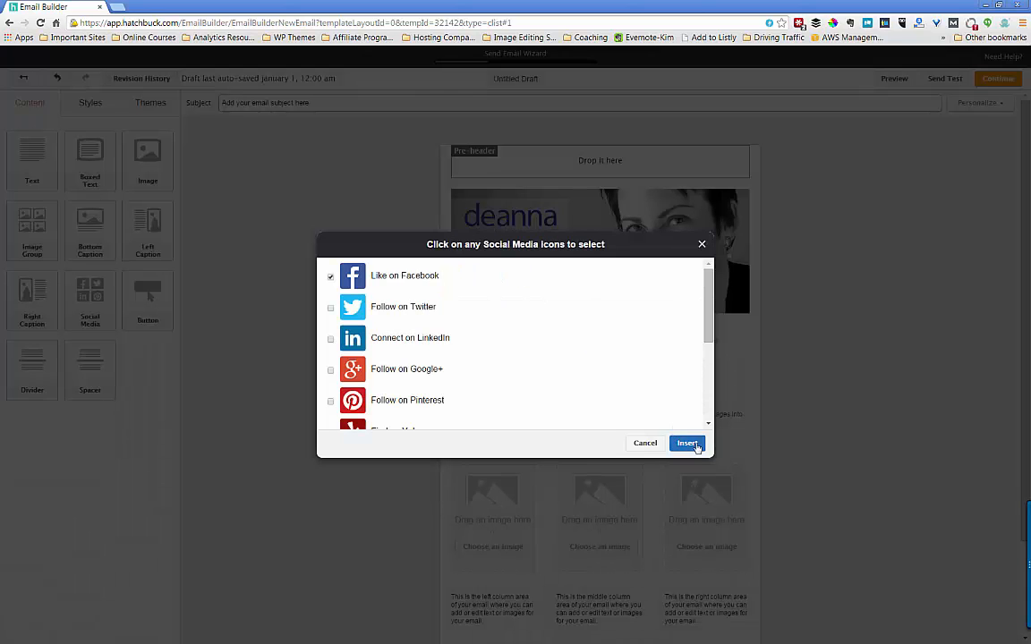
left_click(690, 444)
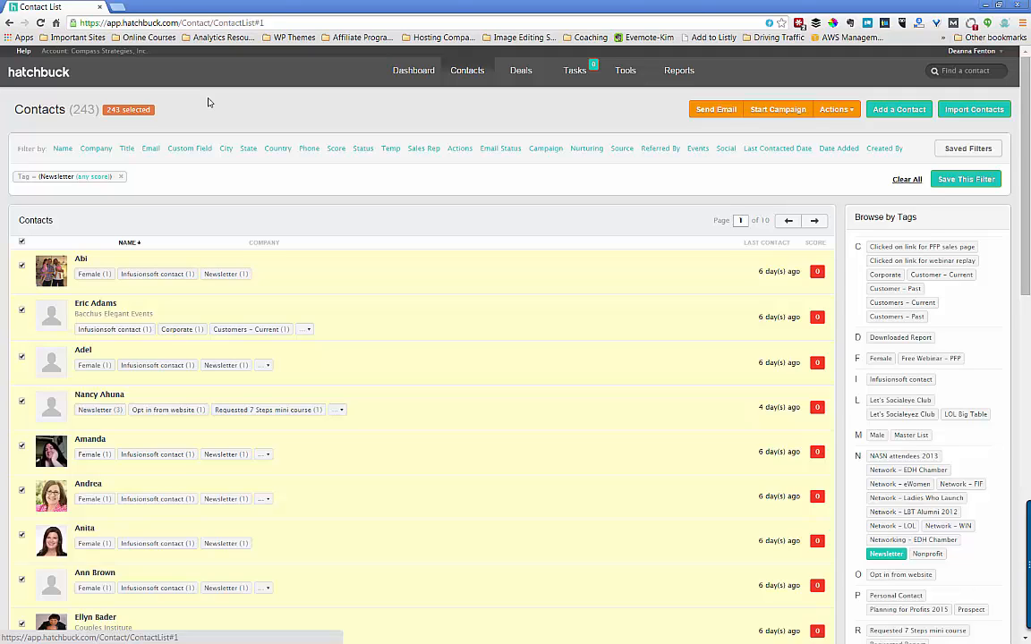
- Go to the Dashboard to see recent email activity and the 282 emails sent in 30 days
left_click(405, 71)
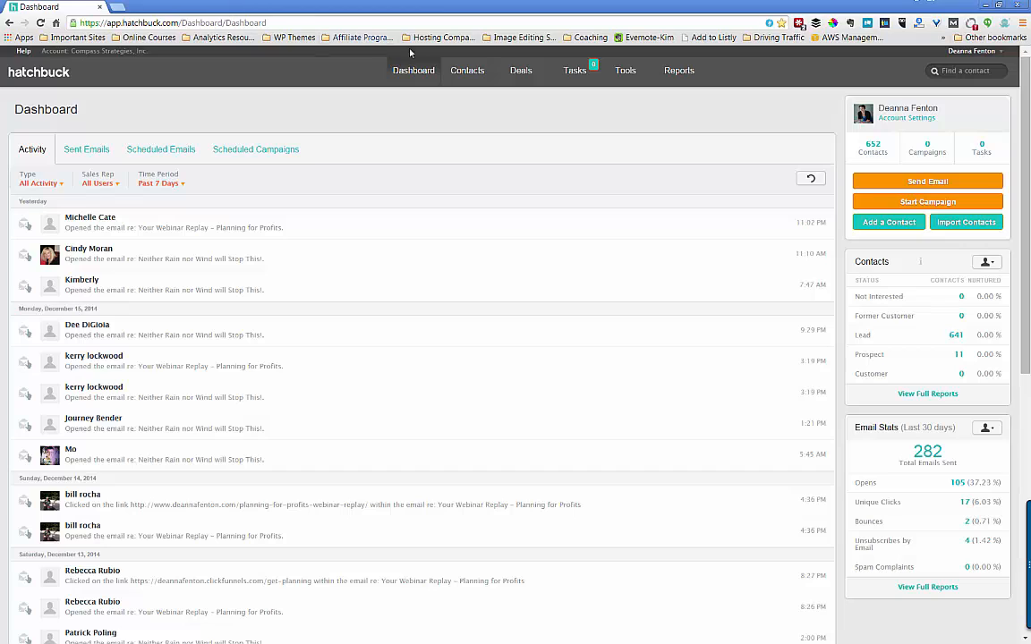
- Browse the Reports menu's Email and Forms report categories
left_click(678, 72)
mouse_move(664, 98)
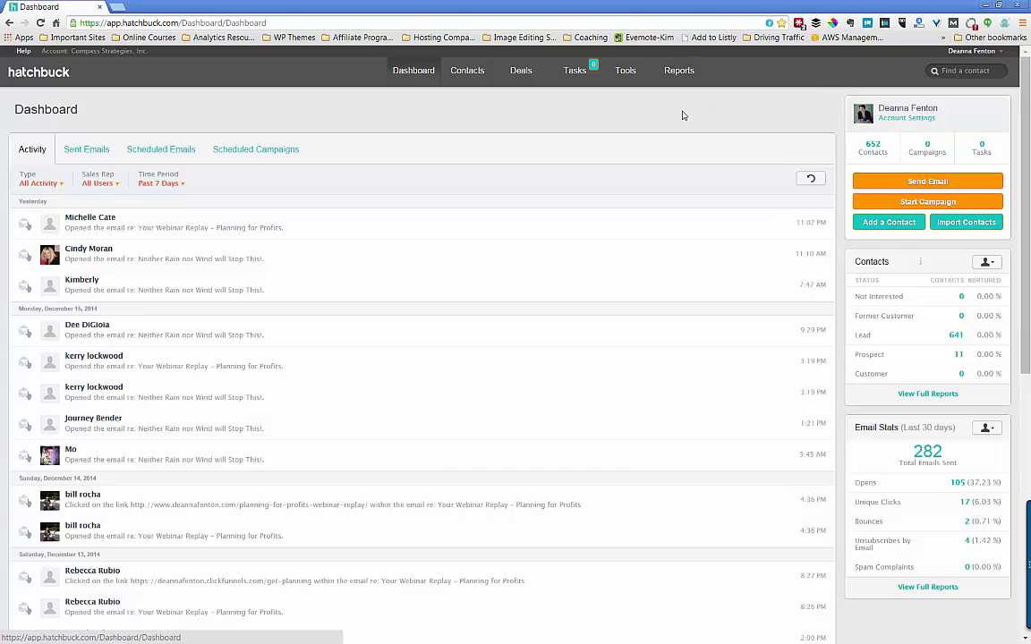
mouse_move(686, 81)
mouse_move(682, 119)
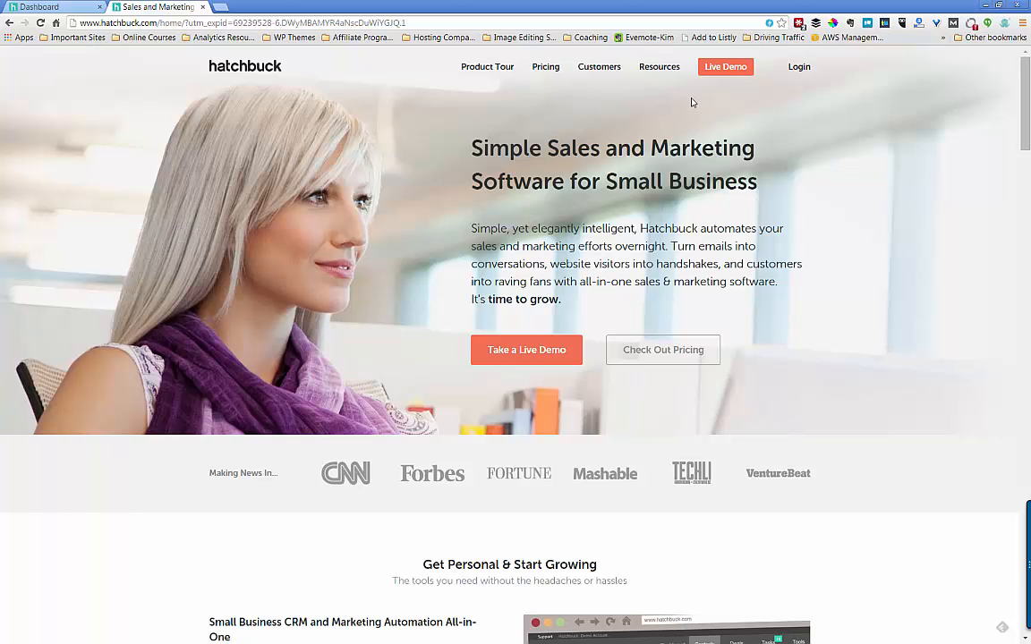
- Scroll the Hatchbuck home page down to the footer and back up to the top
scroll(593, 282, "down", 4)
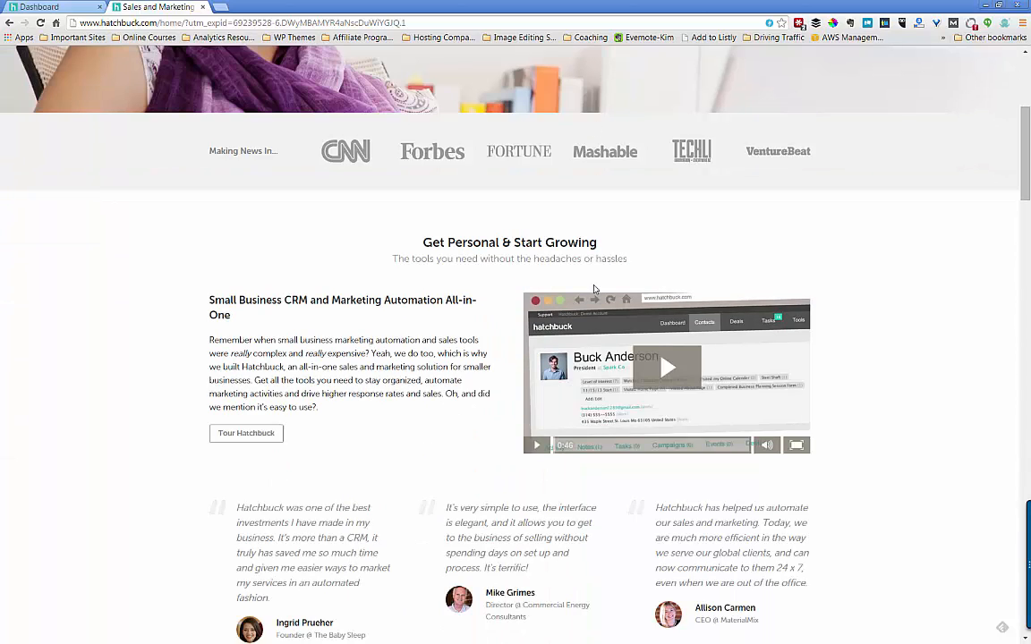
scroll(465, 297, "down", 3)
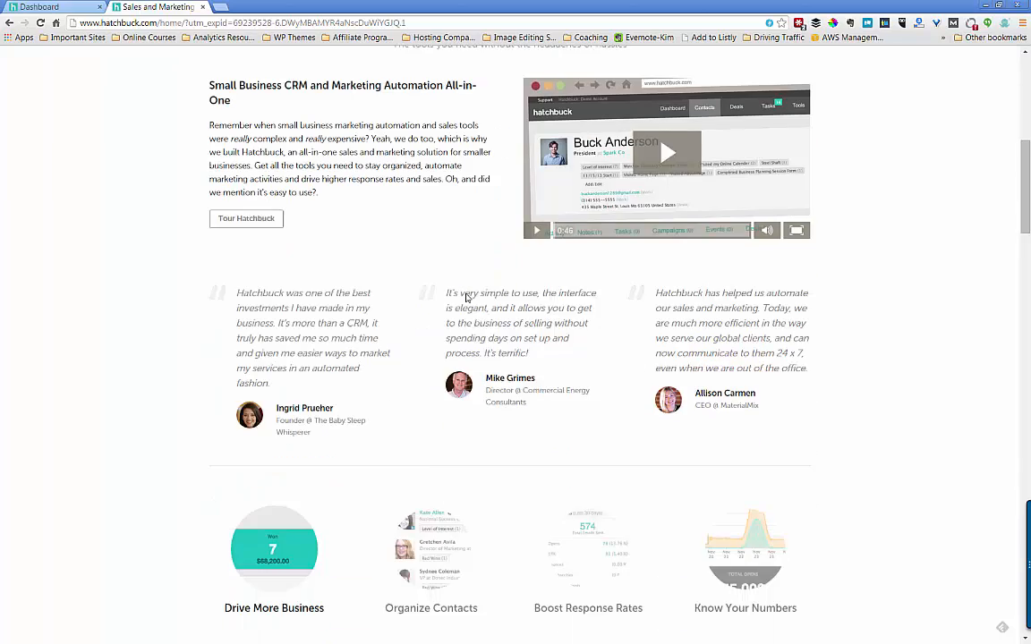
scroll(465, 298, "down", 2)
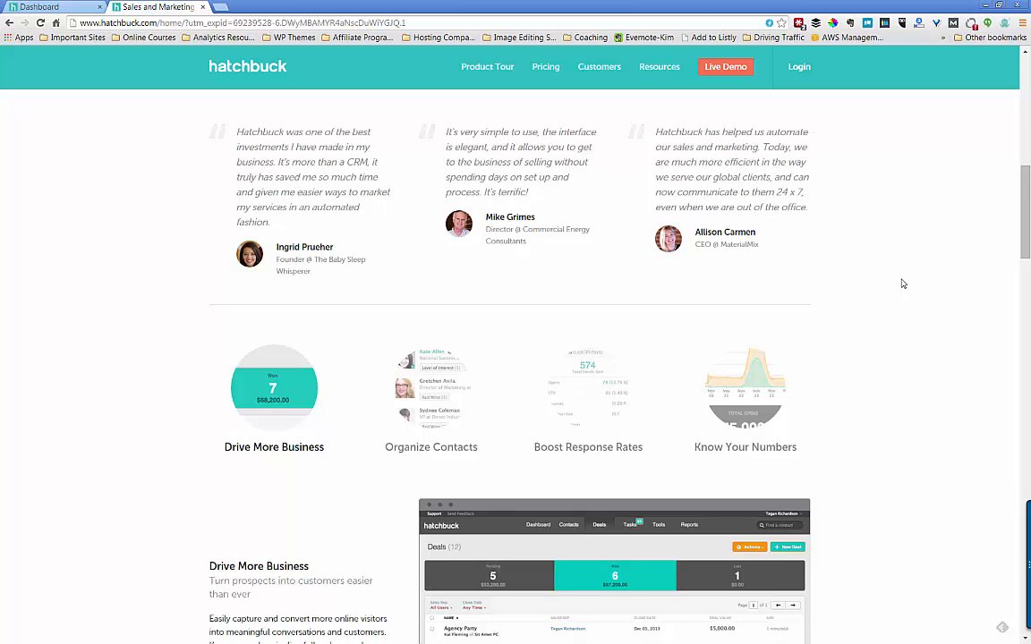
scroll(902, 283, "down", 3)
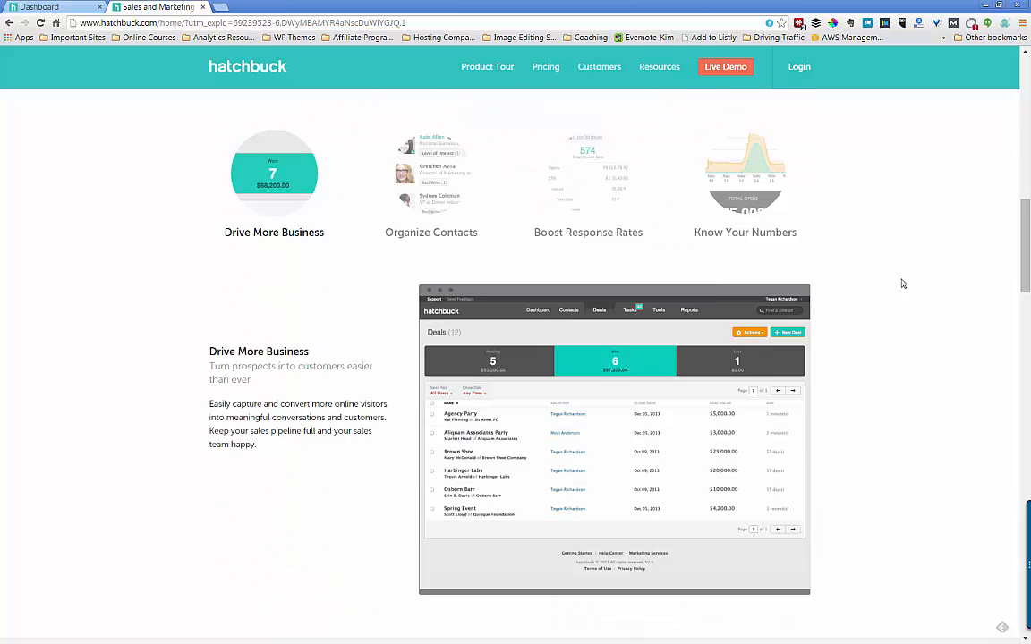
scroll(902, 283, "down", 8)
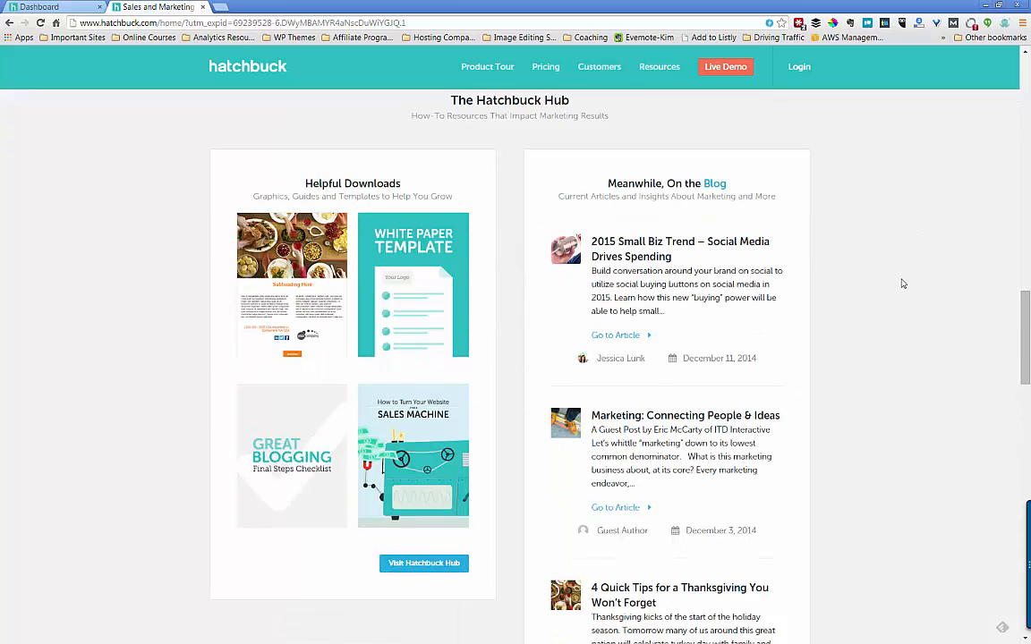
scroll(902, 284, "down", 8)
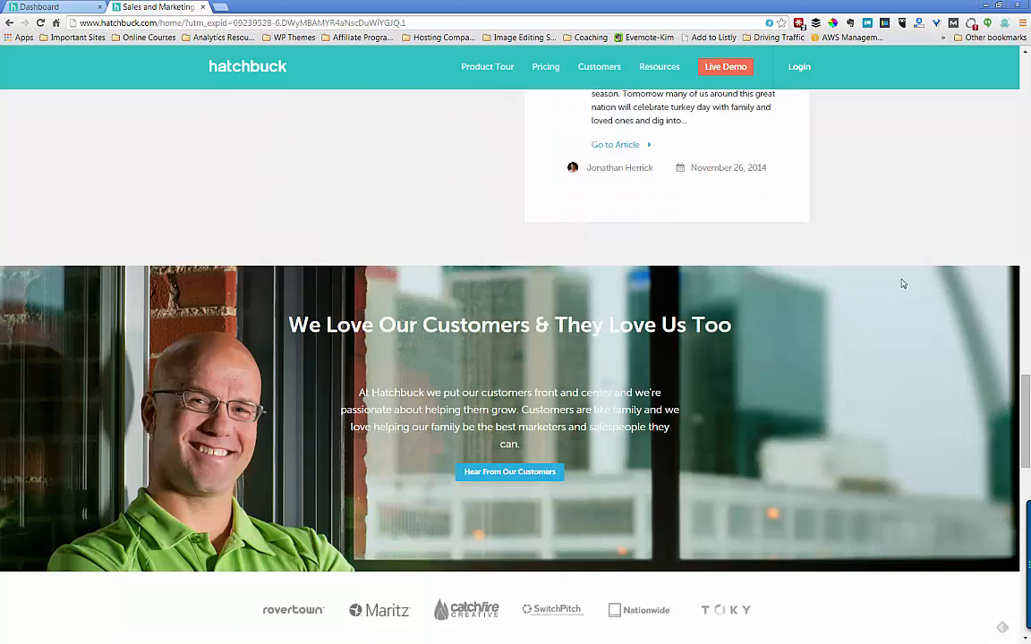
scroll(902, 283, "down", 1)
scroll(902, 284, "down", 8)
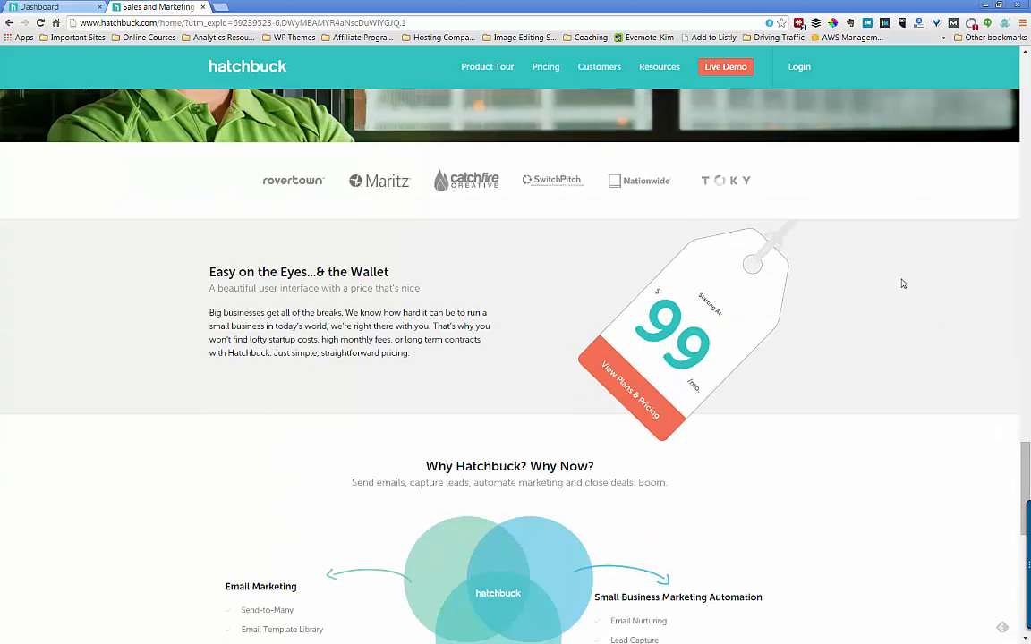
scroll(902, 284, "down", 6)
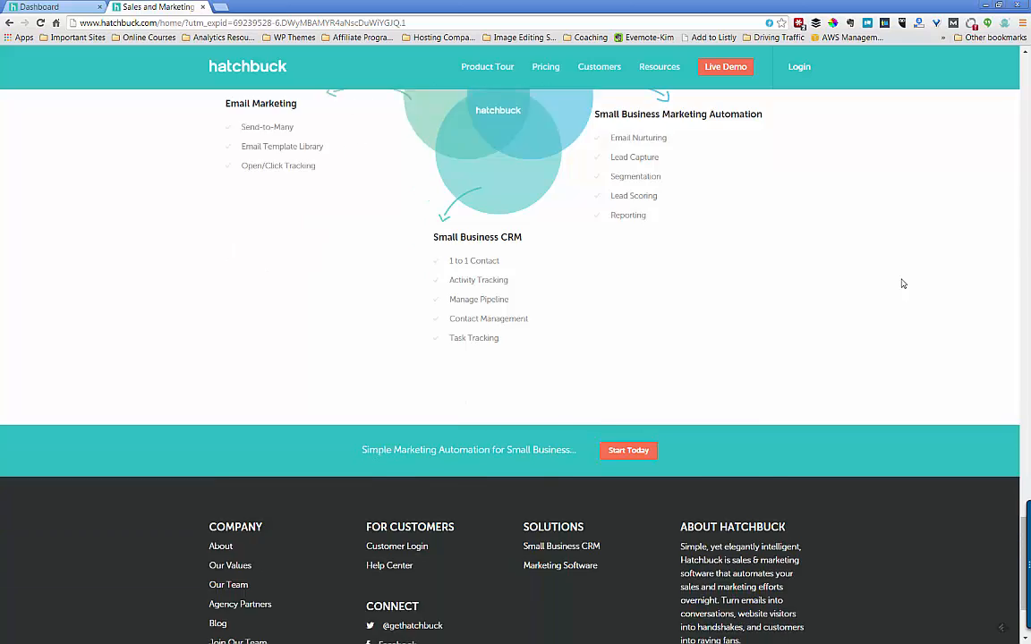
scroll(902, 284, "up", 3)
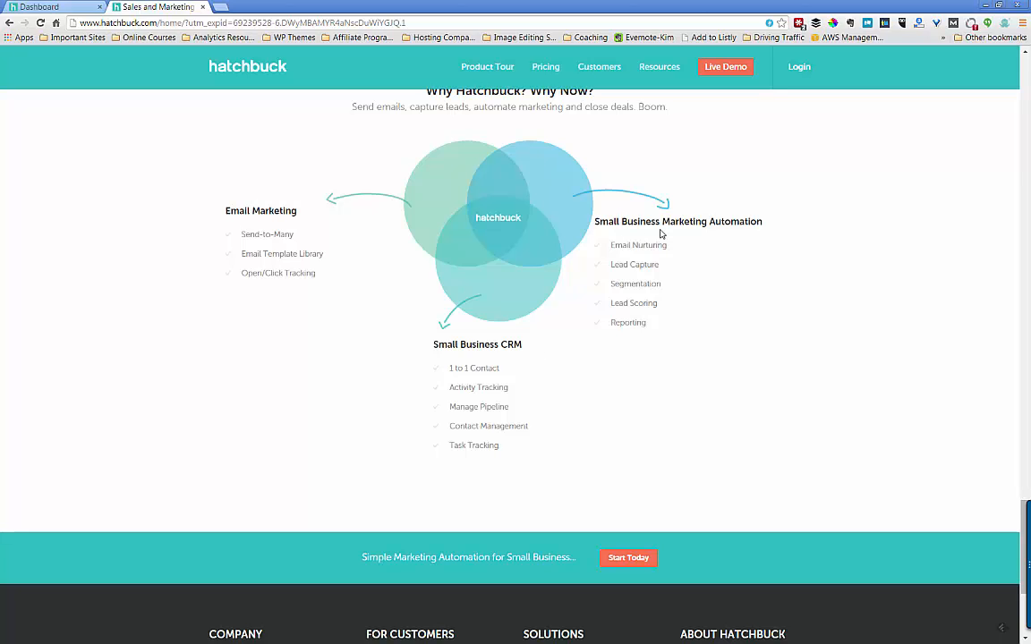
scroll(715, 253, "down", 3)
scroll(715, 253, "up", 15)
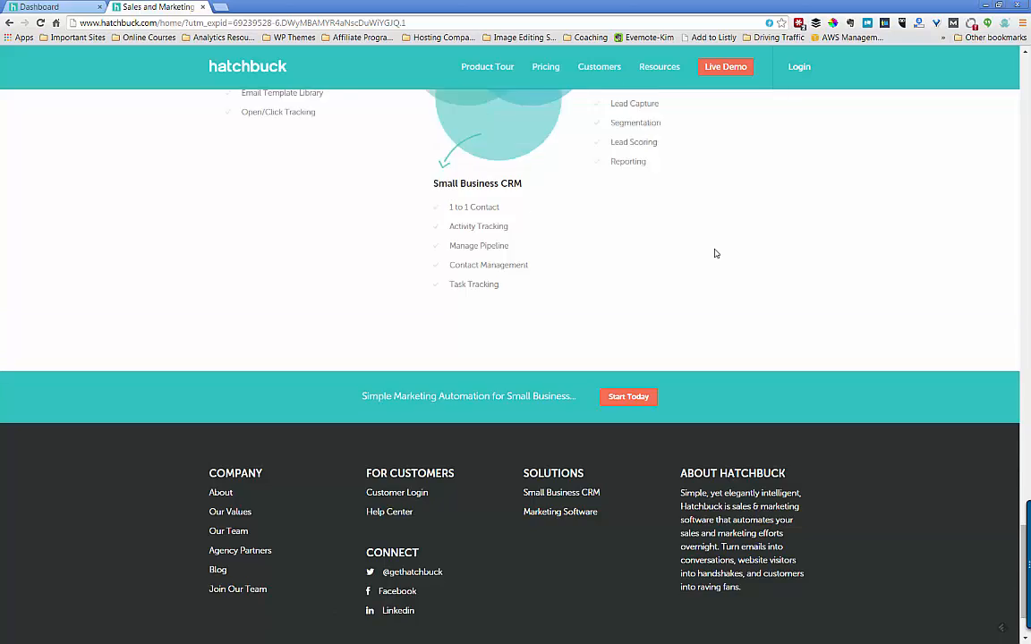
scroll(715, 253, "down", 5)
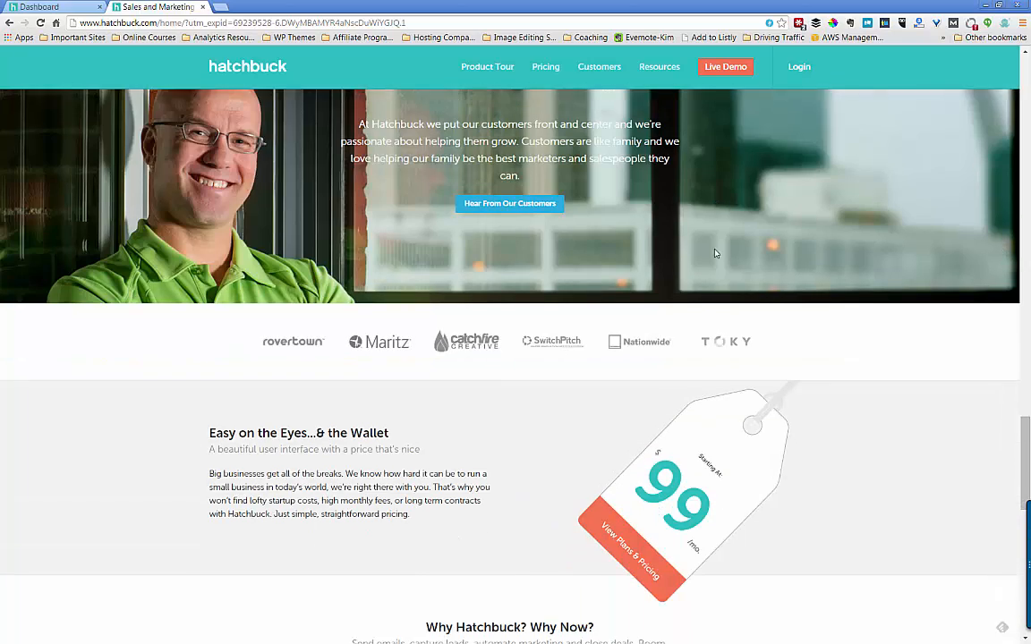
scroll(715, 253, "up", 20)
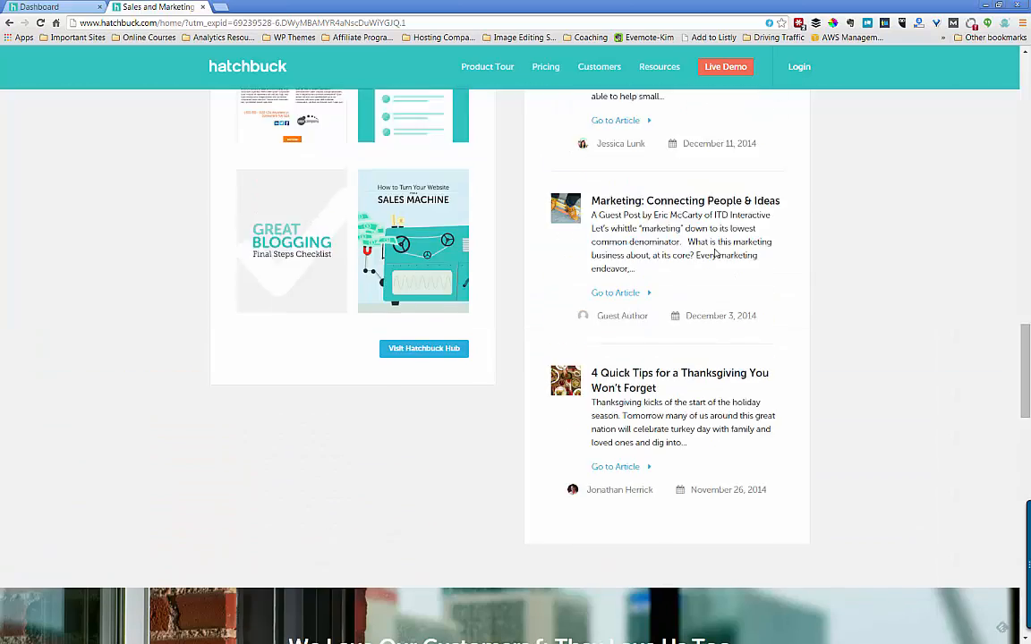
scroll(793, 191, "up", 7)
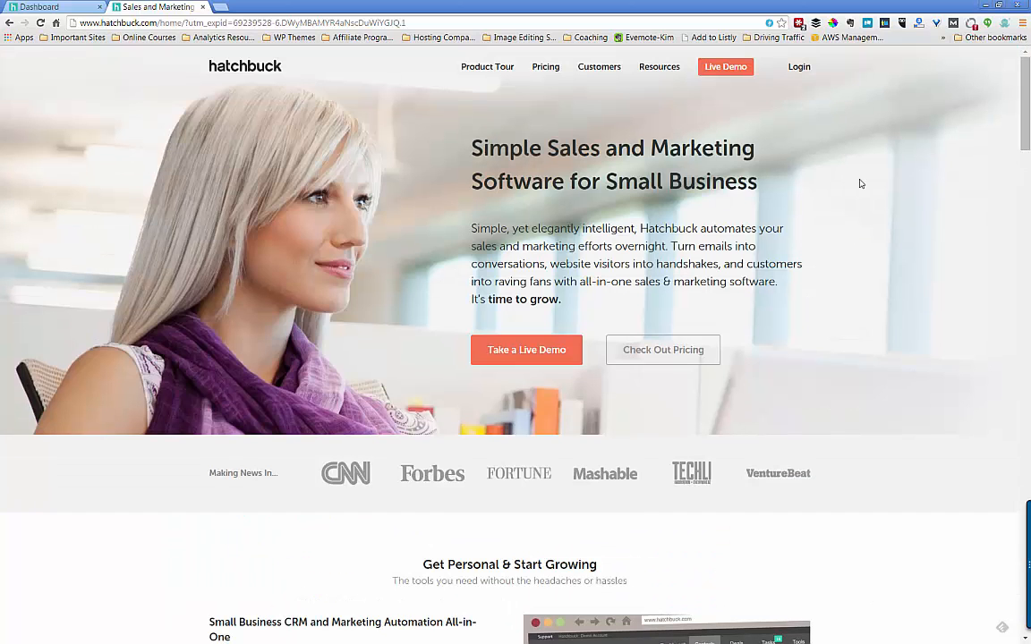
- Review the Pricing page's $99 Starter, $199 Standard and $299 Deluxe plans and the FAQ
left_click(546, 67)
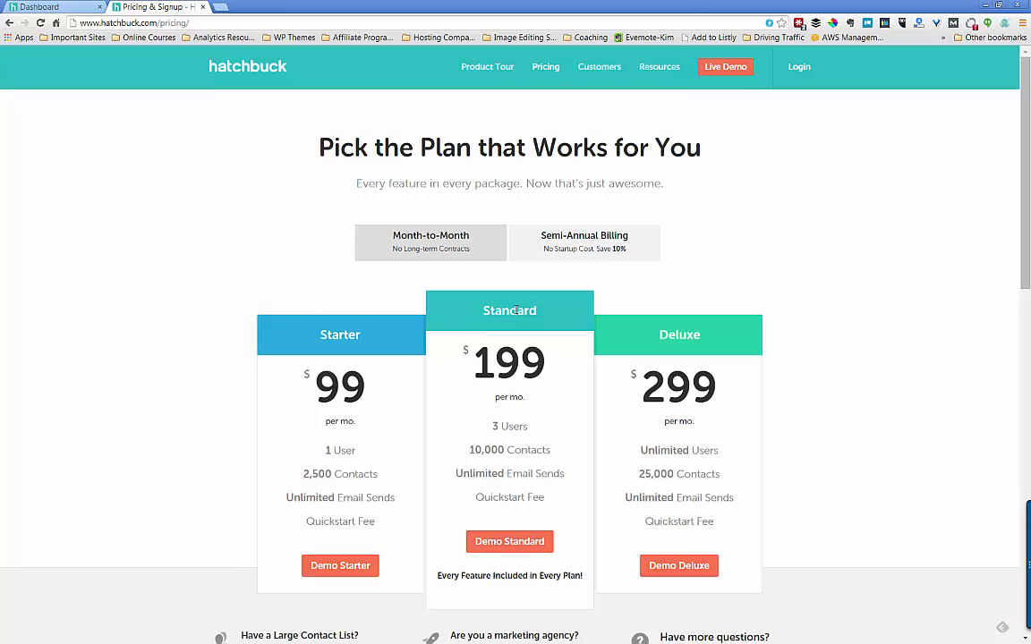
scroll(516, 310, "down", 1)
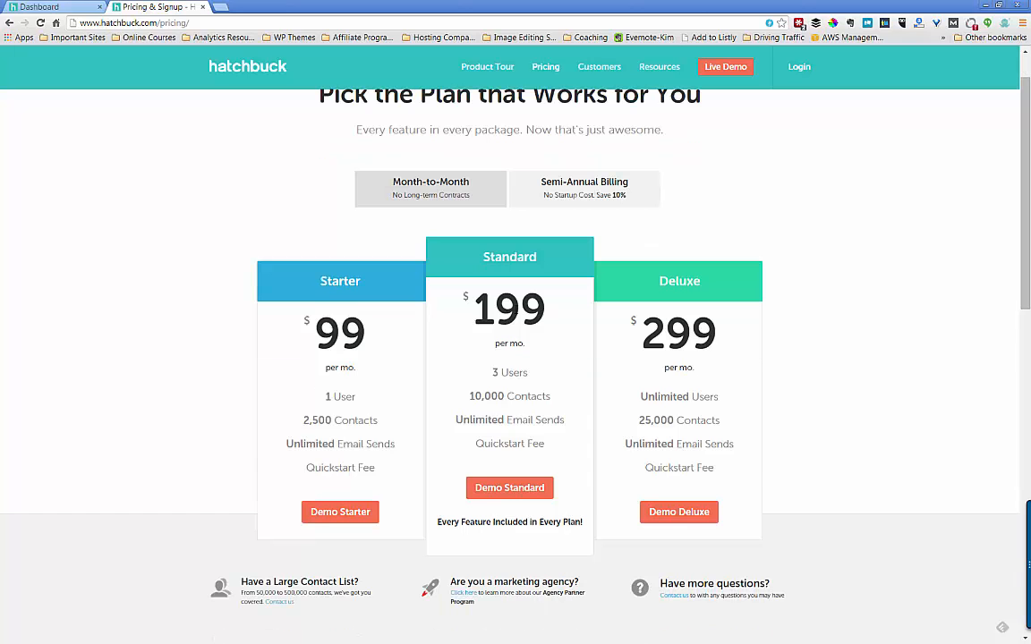
scroll(516, 312, "down", 2)
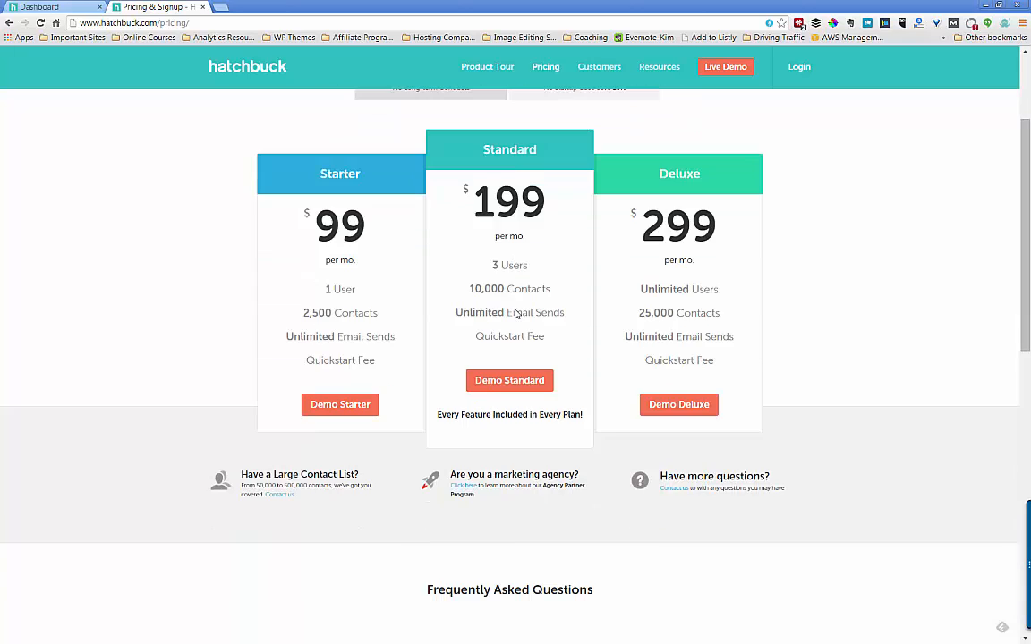
scroll(516, 312, "down", 8)
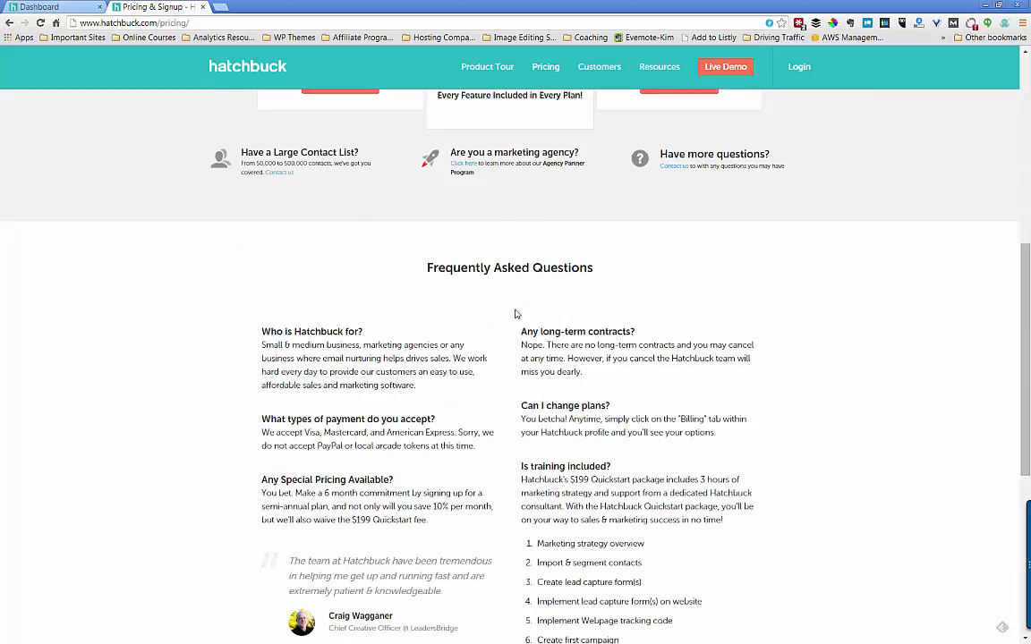
scroll(515, 313, "down", 3)
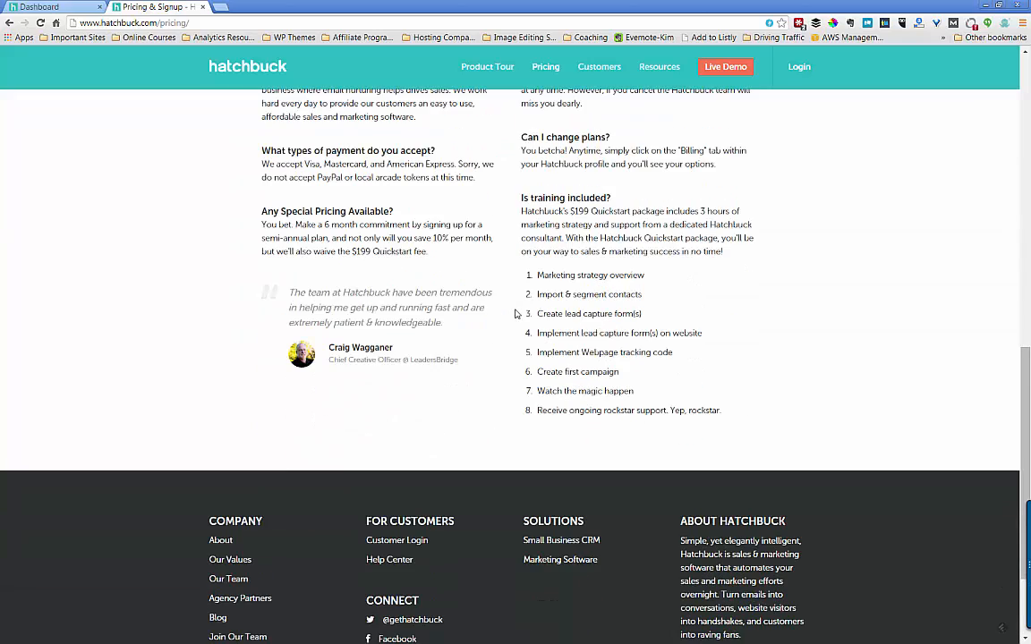
scroll(515, 313, "up", 1)
scroll(515, 313, "up", 10)
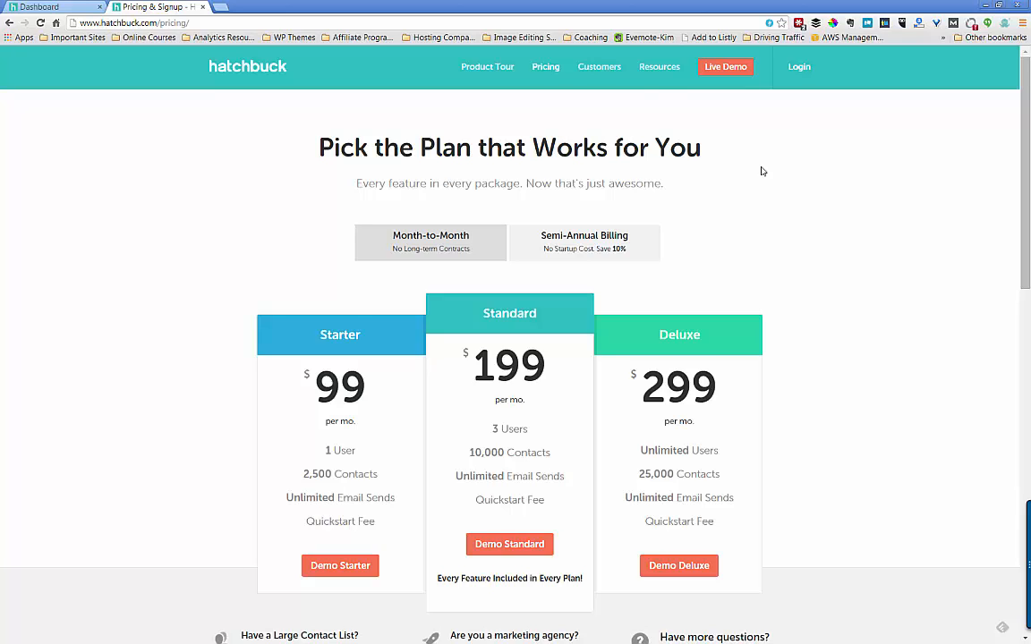
scroll(763, 171, "down", 4)
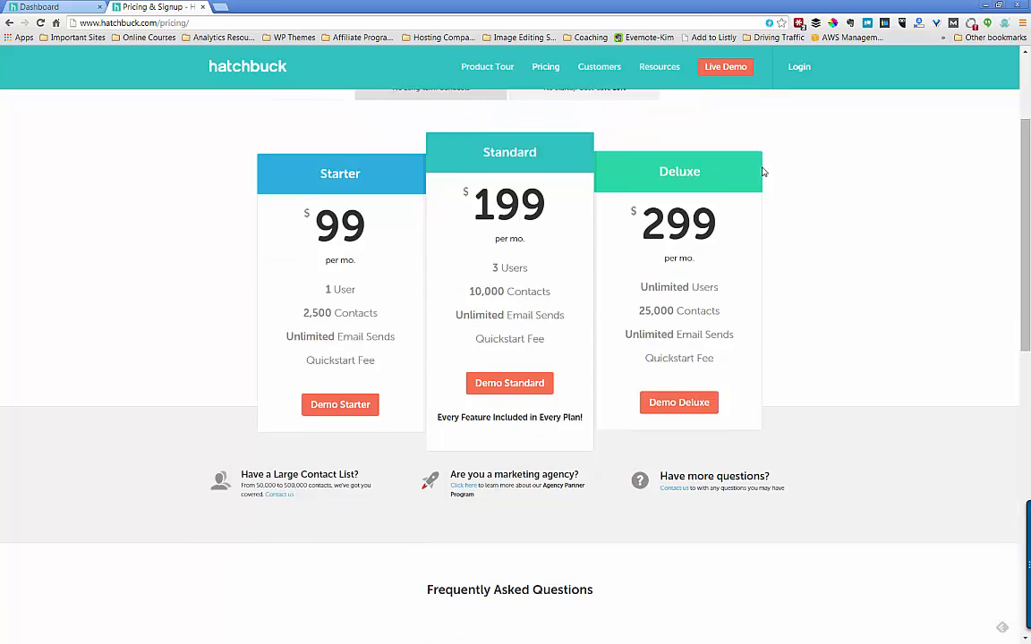
scroll(762, 171, "down", 3)
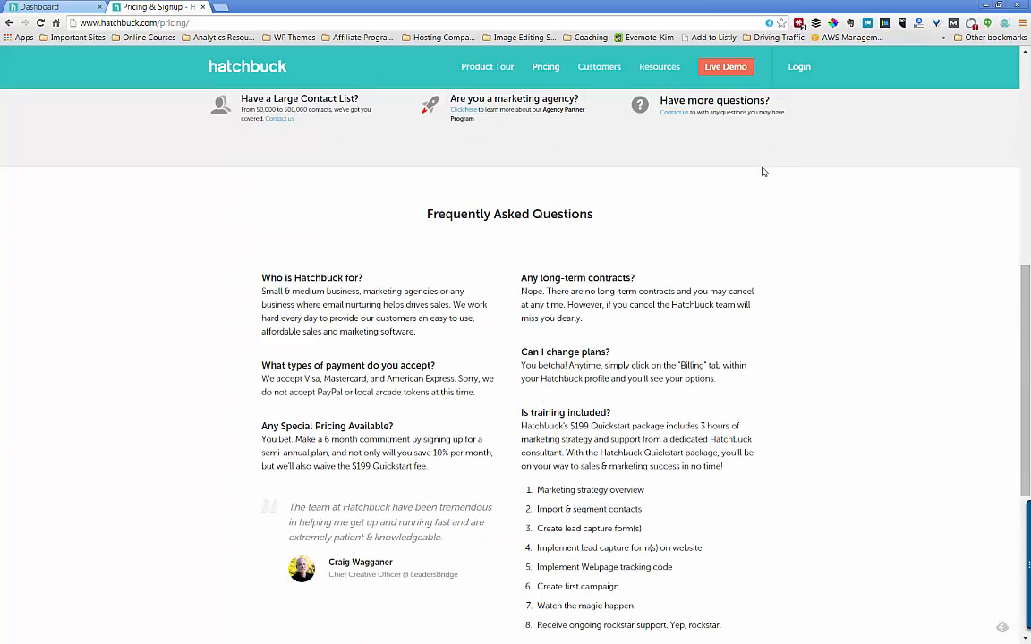
scroll(762, 171, "down", 1)
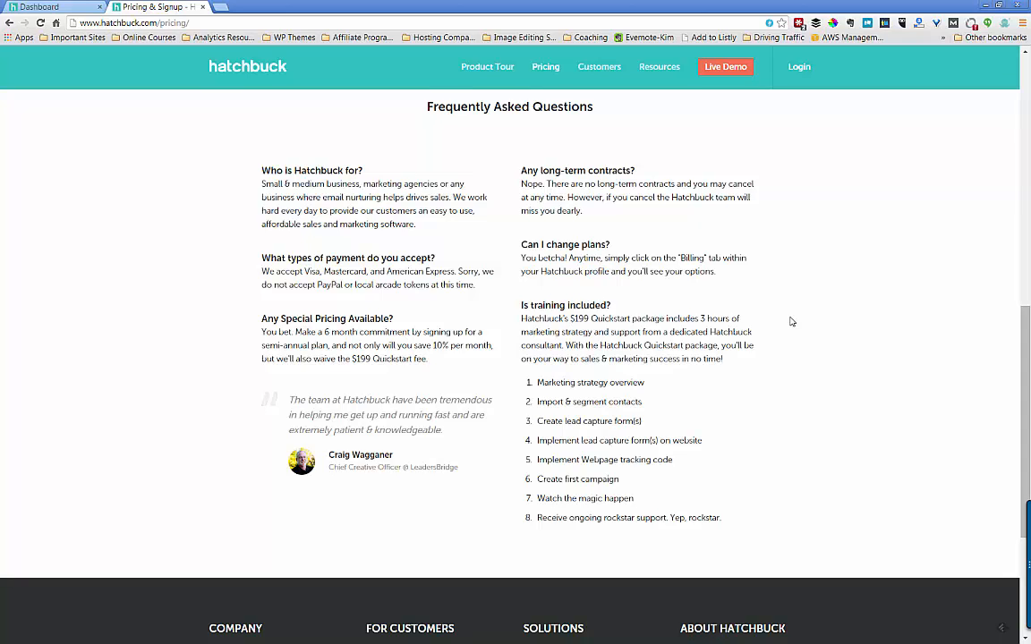
scroll(716, 358, "down", 2)
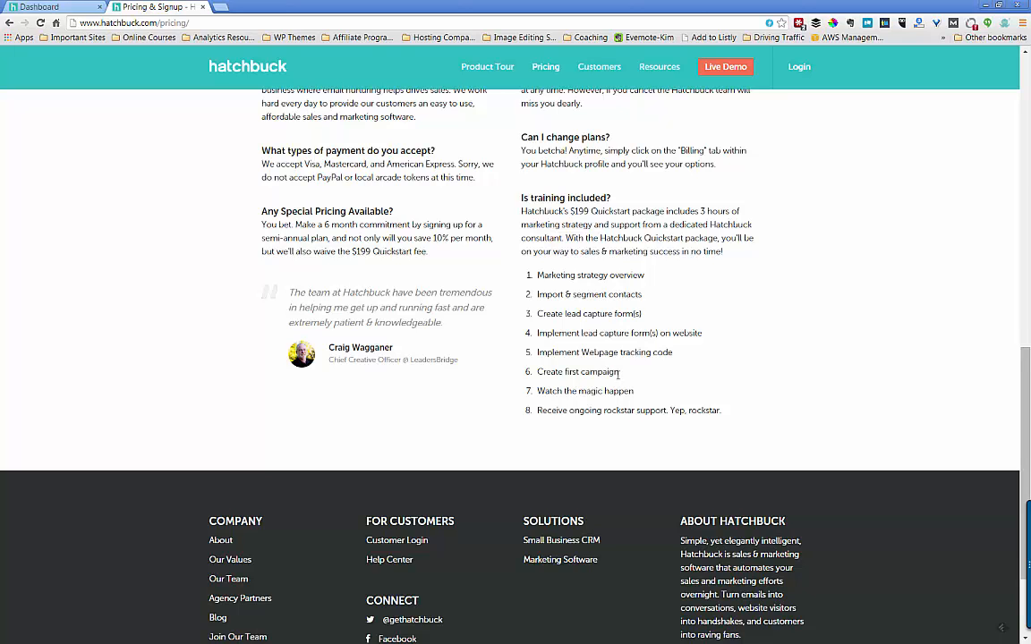
scroll(617, 374, "up", 3)
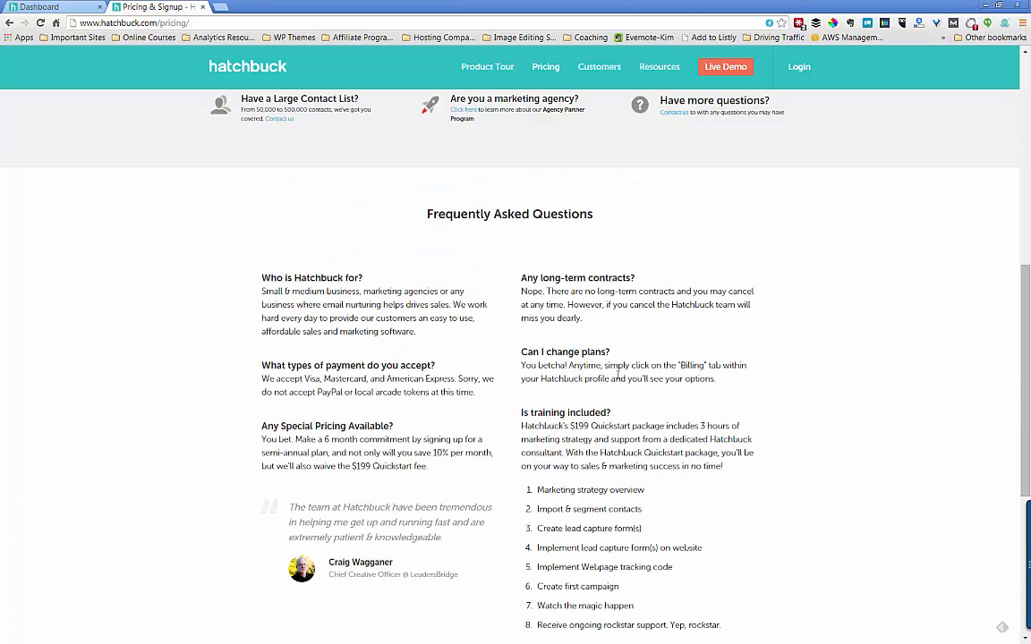
scroll(617, 375, "up", 6)
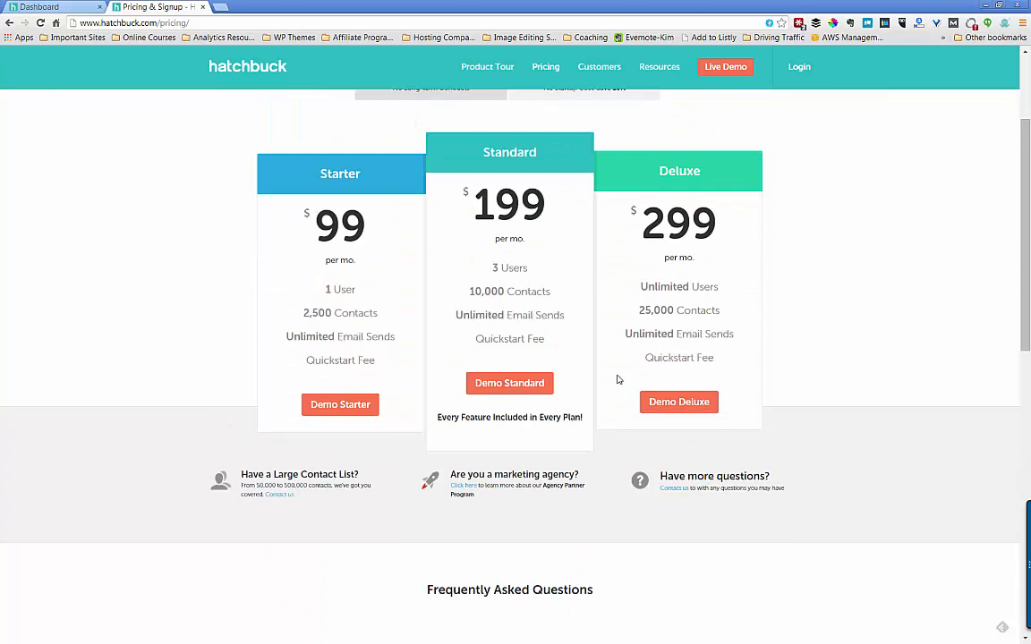